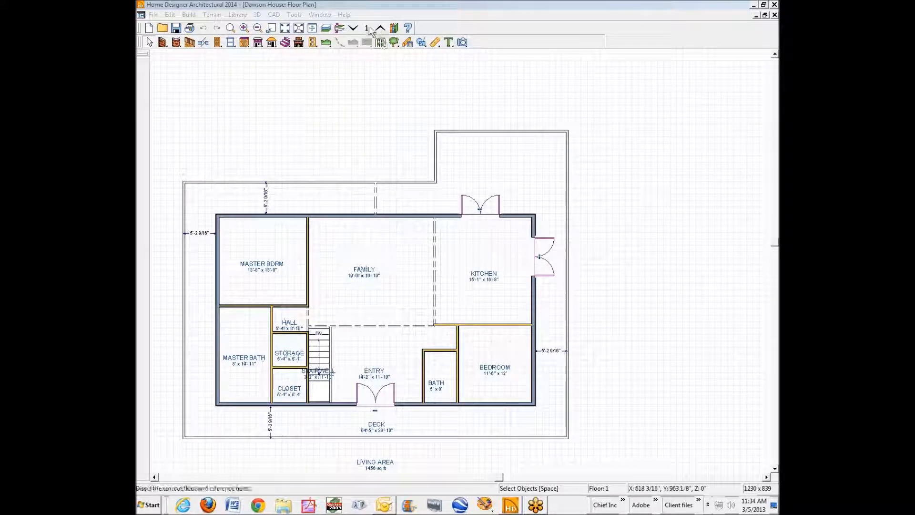
Show the foundation level and check its rear wall in the floor plan.
left_click(353, 28)
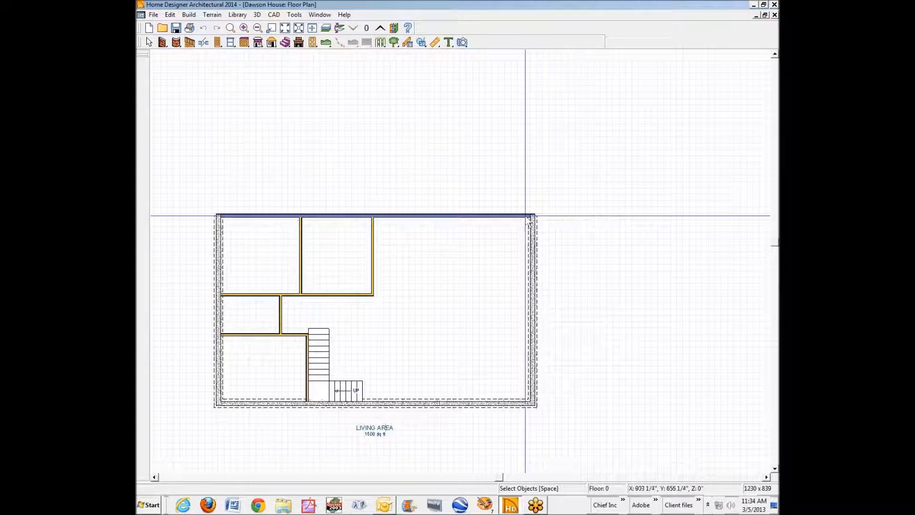
left_click(254, 215)
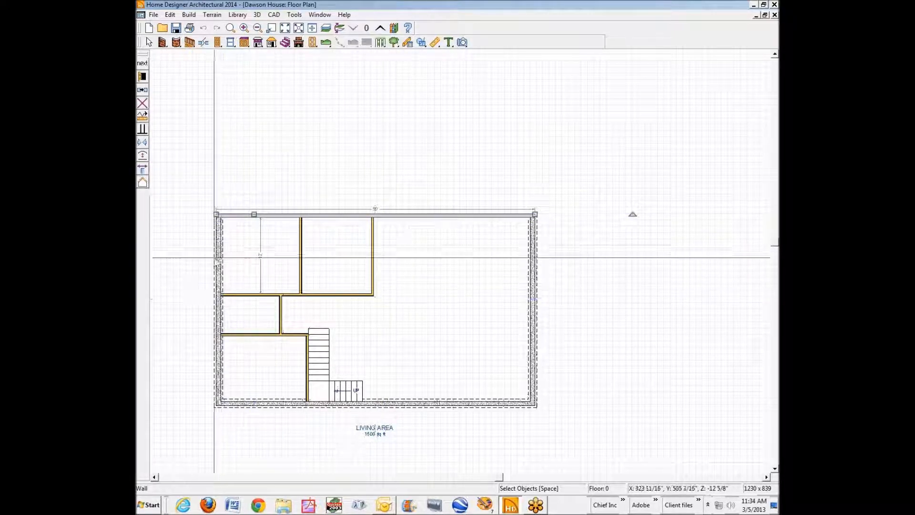
left_click(327, 170)
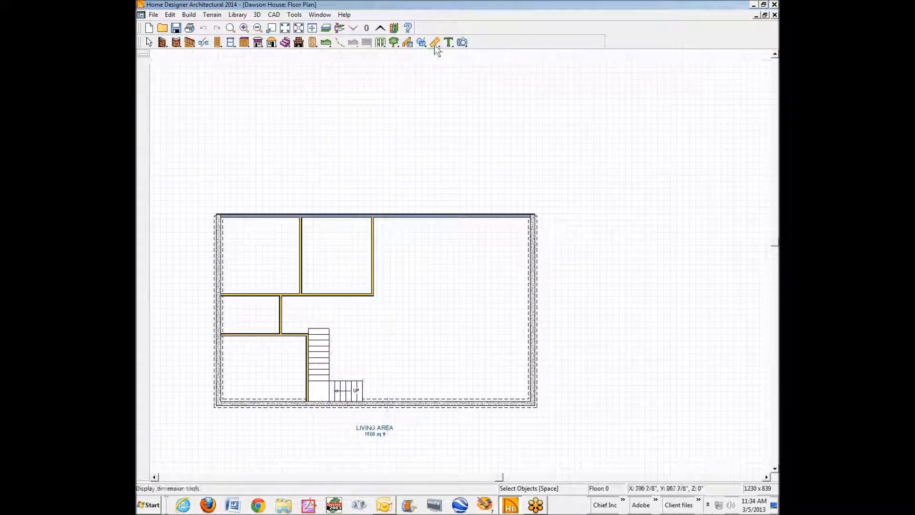
Create a perspective full overview and examine the house and its wraparound deck from several sides, then return to the floor plan.
left_click(463, 43)
left_click(516, 41)
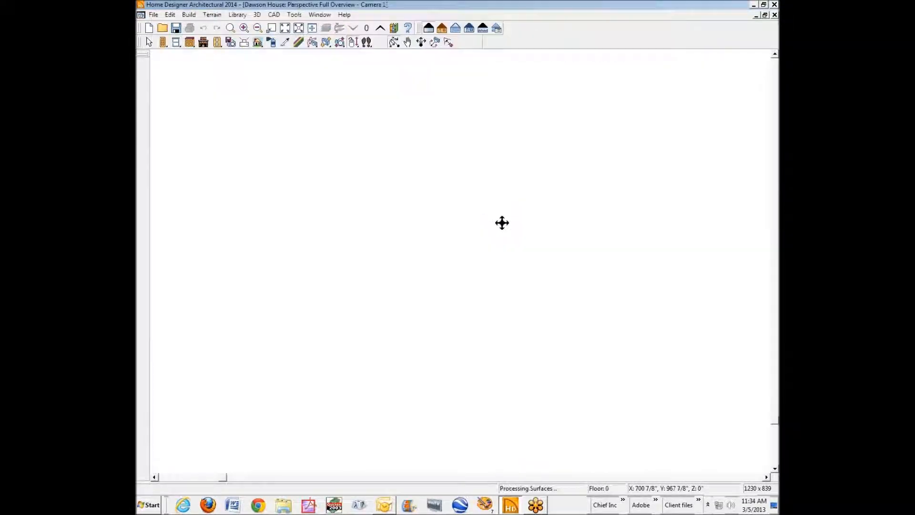
left_click_drag(531, 223, 562, 232)
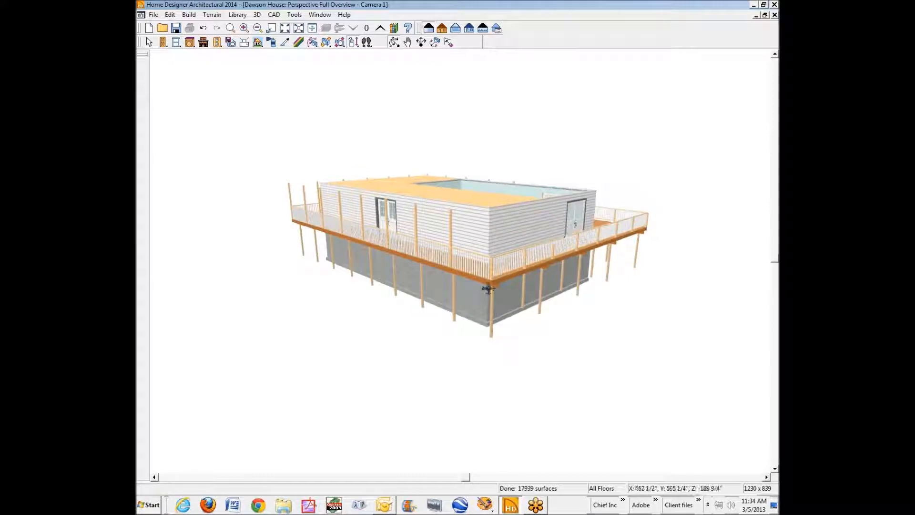
left_click_drag(489, 288, 449, 259)
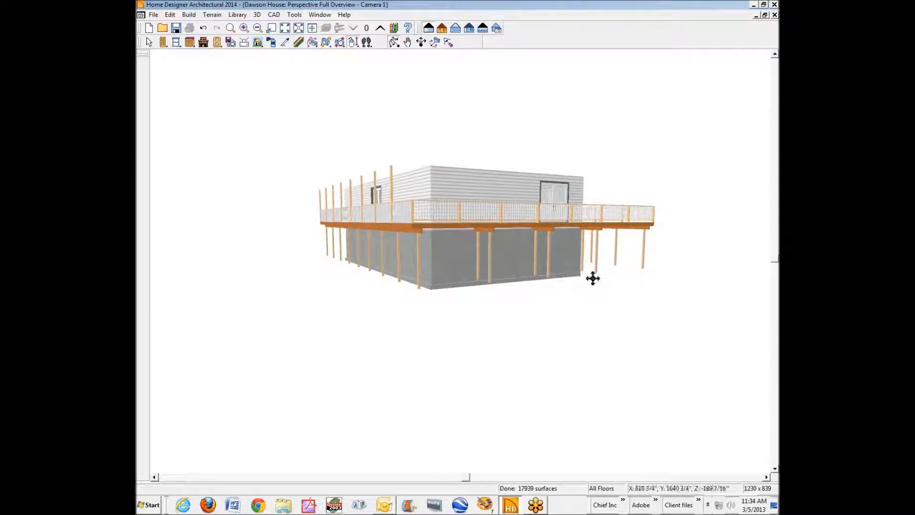
left_click_drag(654, 191, 639, 233)
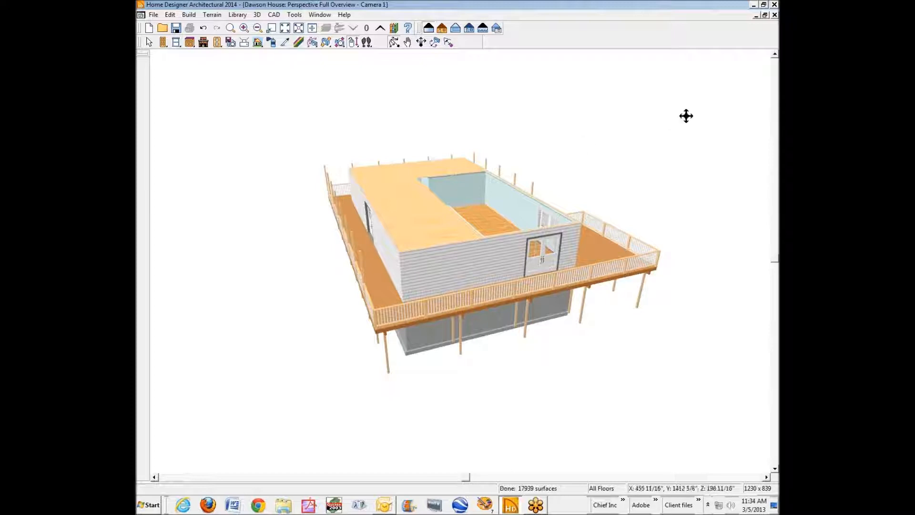
left_click_drag(583, 192, 686, 182)
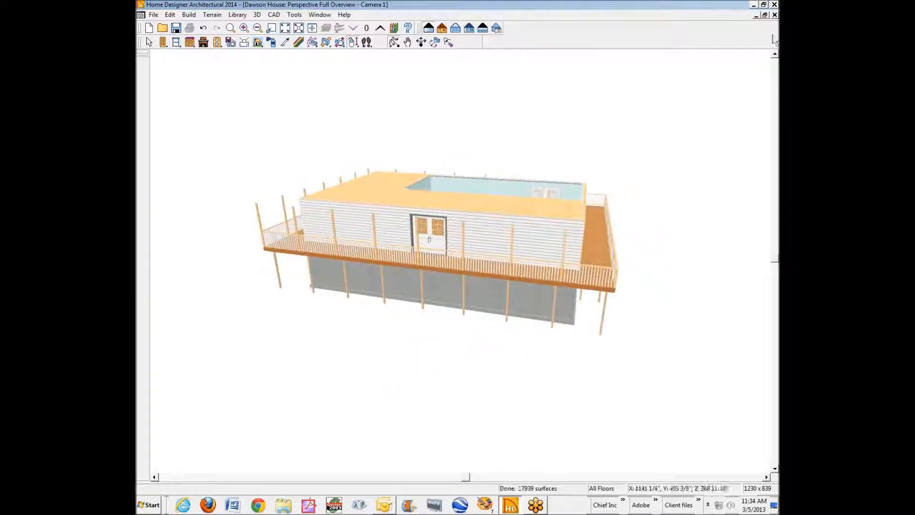
left_click(775, 15)
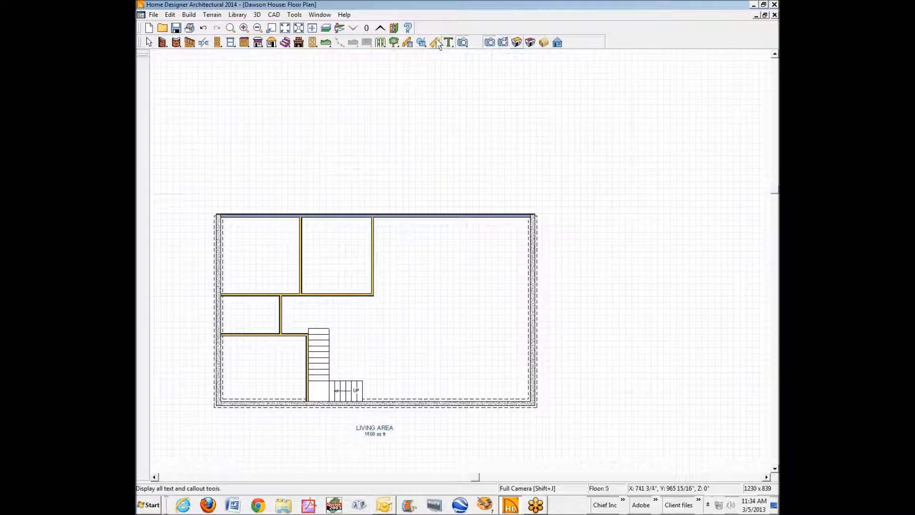
Check the levels above floor 1 and examine the House Style.jpg reference photo, ending on the floor 1 plan.
left_click(381, 28)
left_click(380, 28)
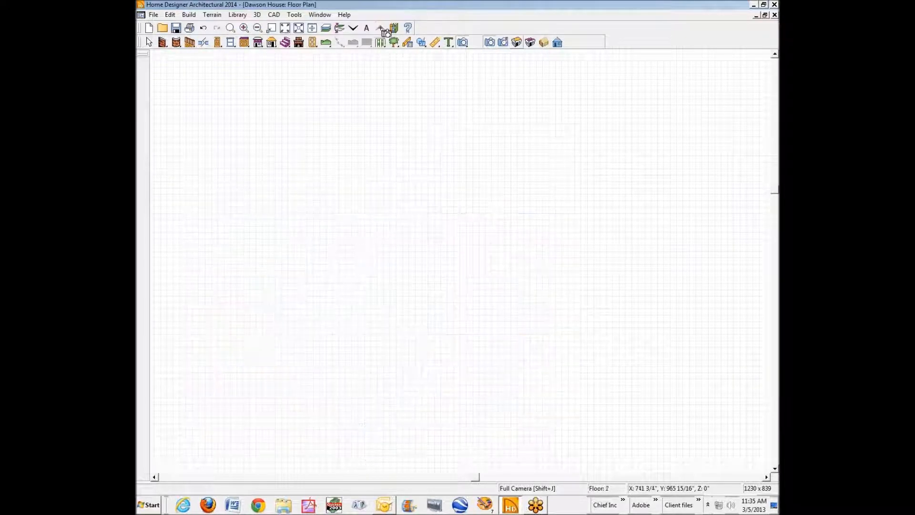
left_click(353, 27)
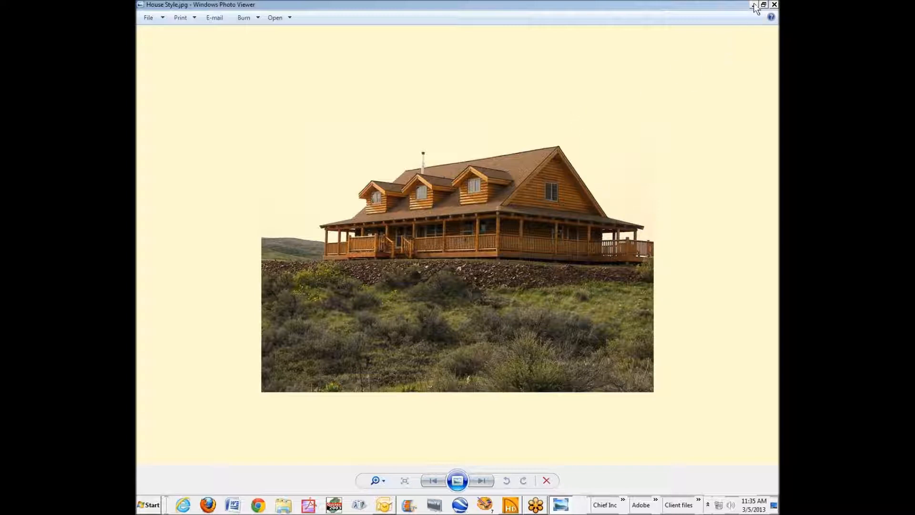
left_click(775, 6)
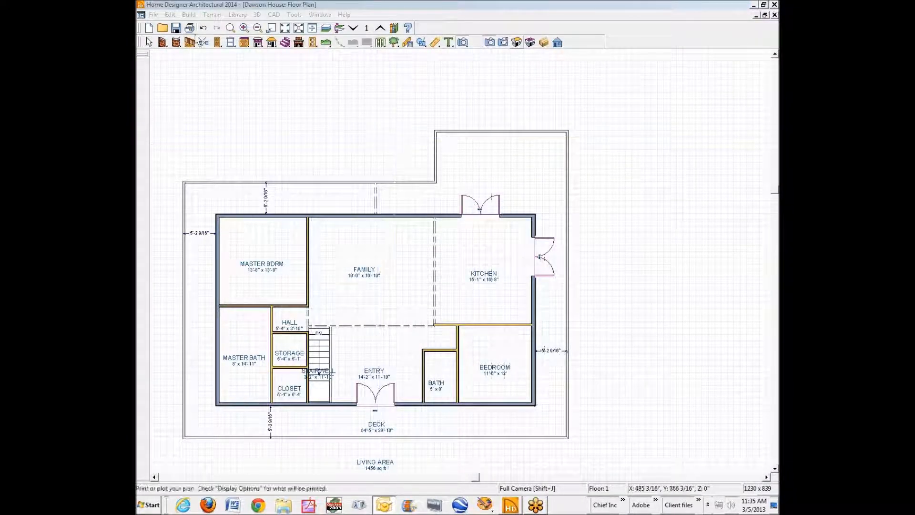
Review the toolbar display options in the Appearance preferences, leaving the toolbars set to Parent - Child.
left_click(163, 43)
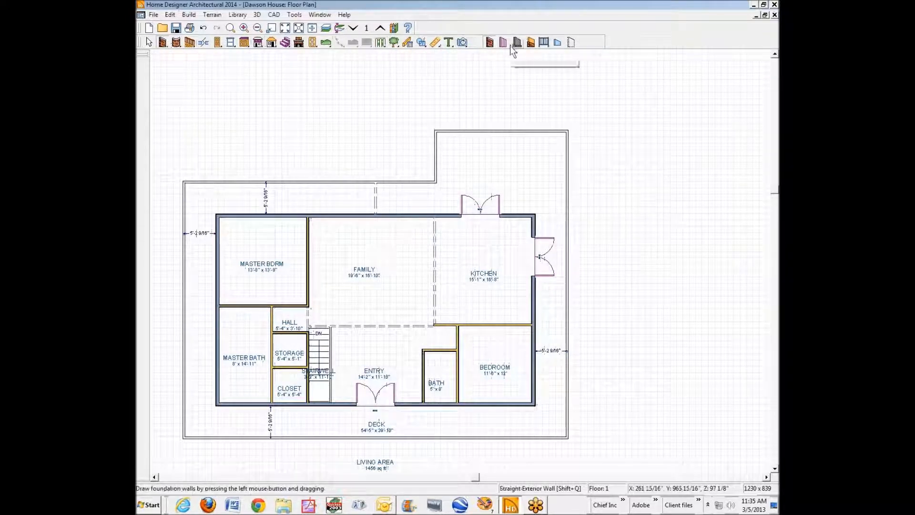
left_click(171, 16)
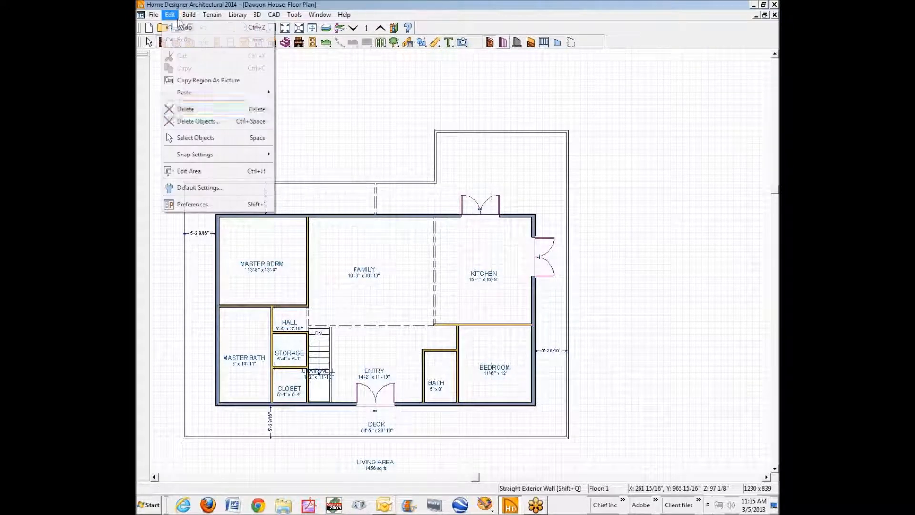
left_click(188, 205)
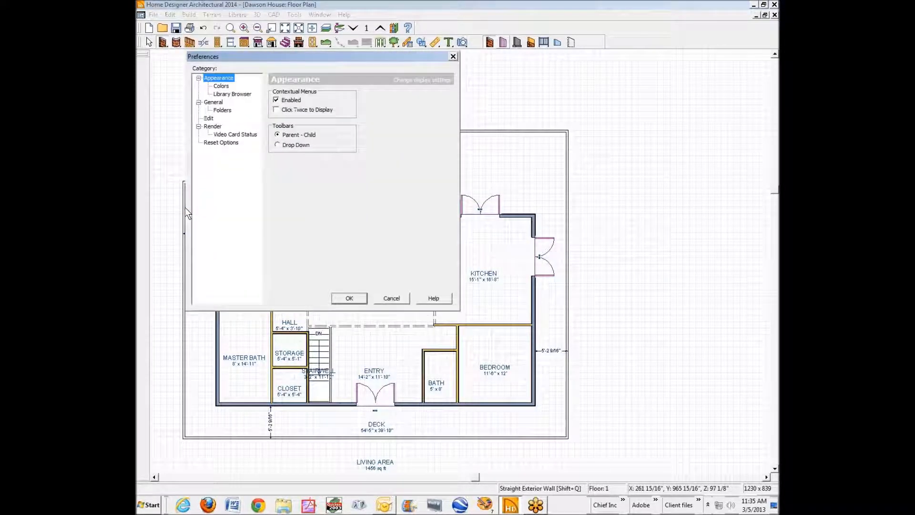
left_click(213, 102)
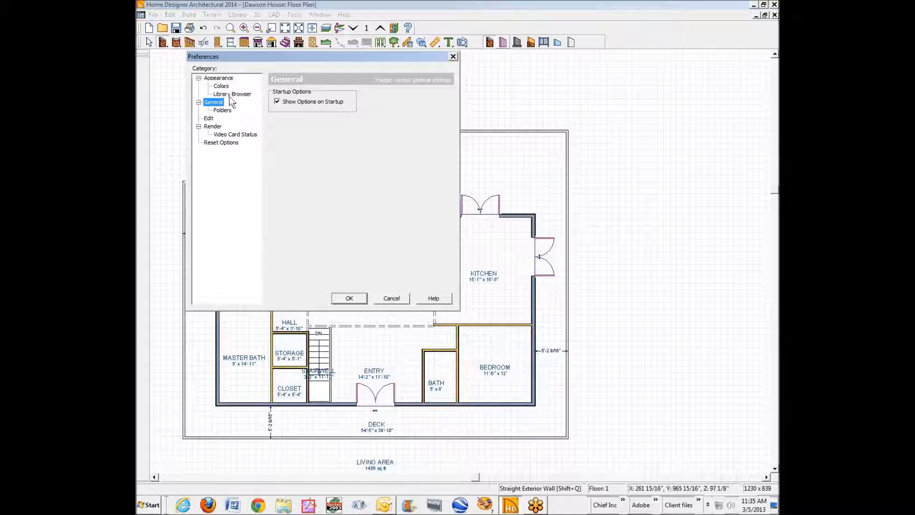
left_click(220, 79)
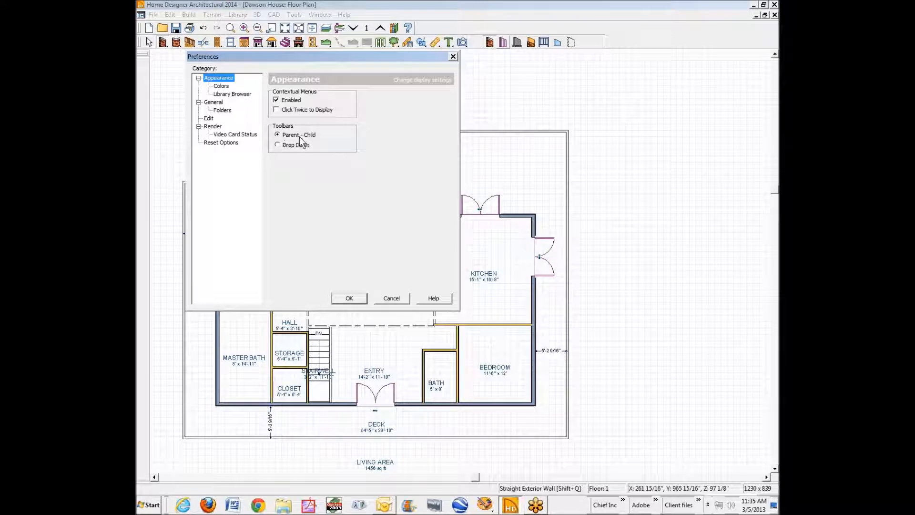
left_click(350, 298)
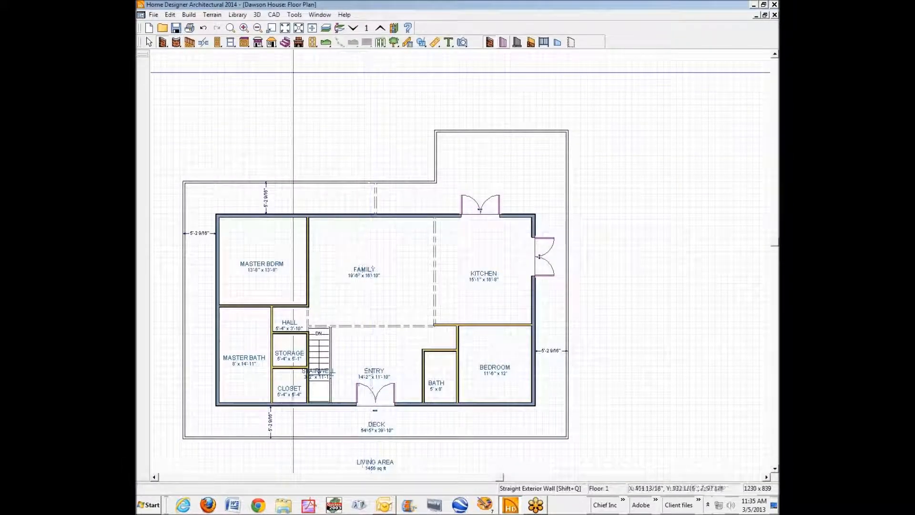
Try to draw an invisible wall from the deck's inner rear corner across the deck extension behind the kitchen.
left_click(572, 42)
left_click_drag(436, 181, 512, 168)
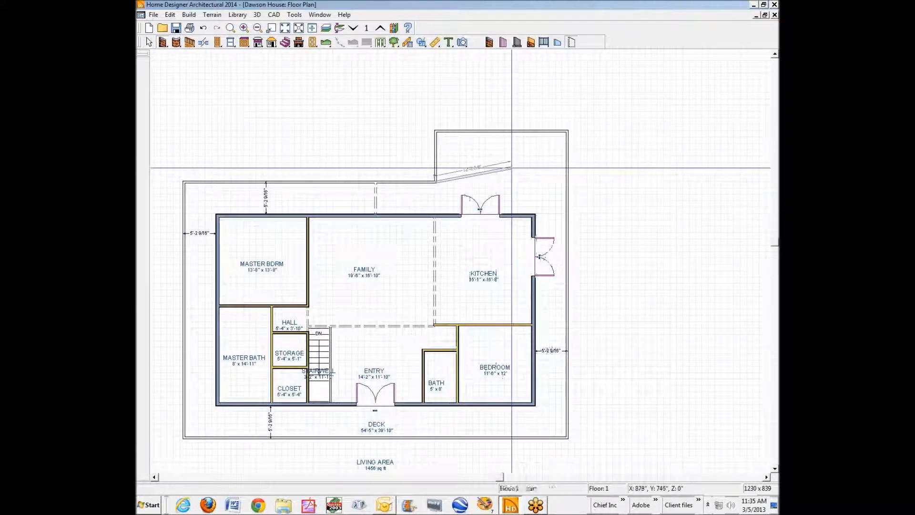
right_click(486, 173)
left_click(510, 228)
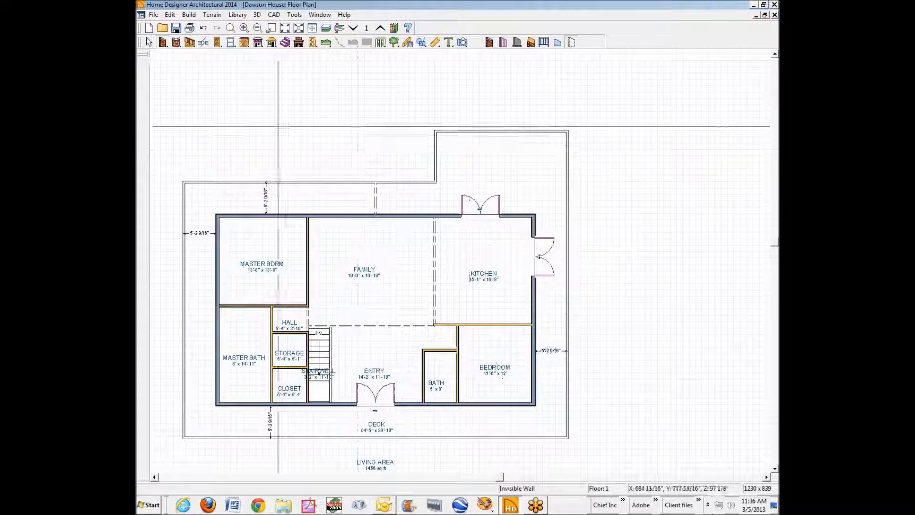
Enable angle snaps and draw a horizontal invisible wall separating the deck extension behind the kitchen from the wraparound deck.
left_click(170, 15)
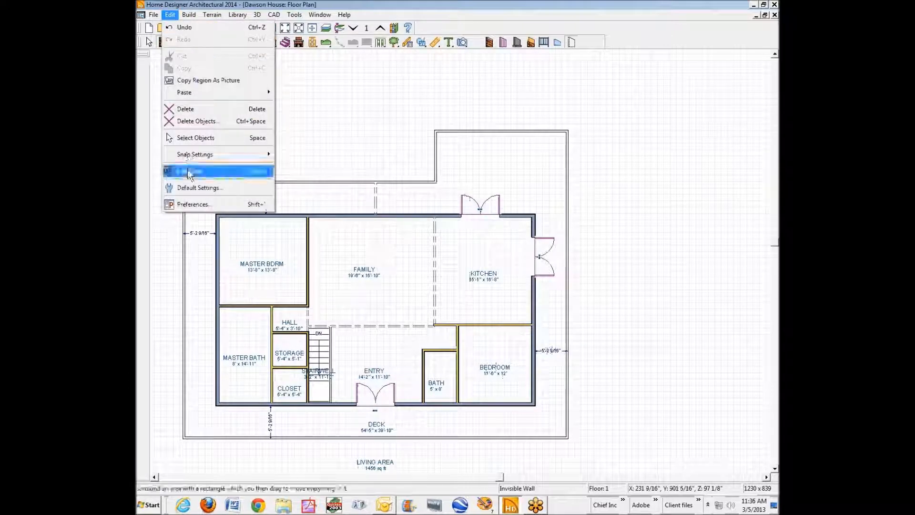
mouse_move(193, 160)
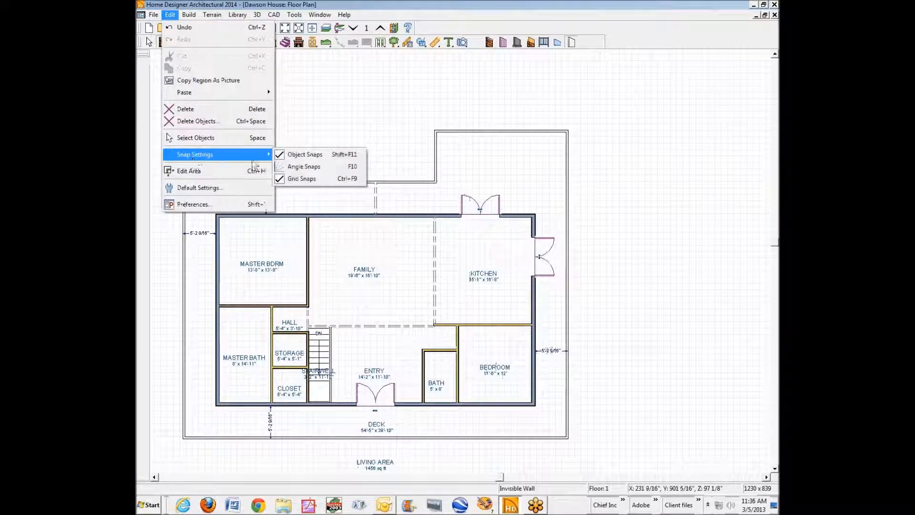
left_click(303, 166)
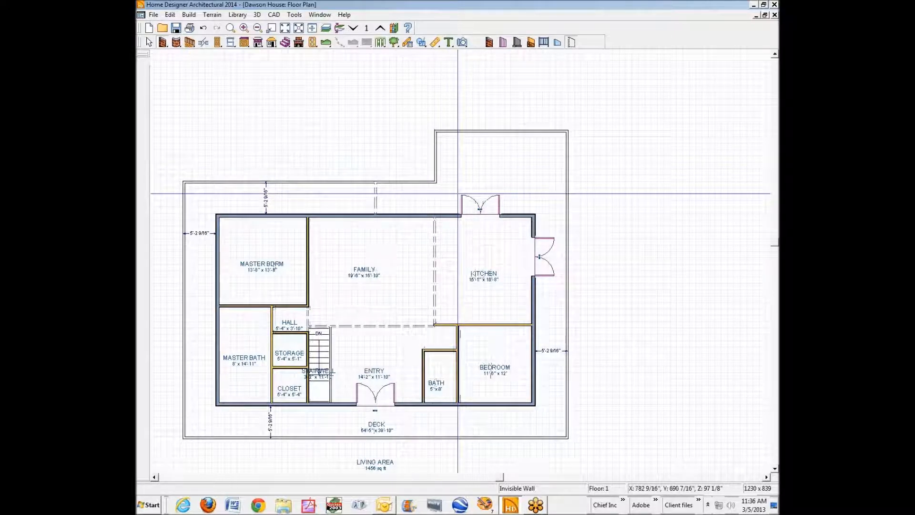
left_click_drag(435, 182, 568, 181)
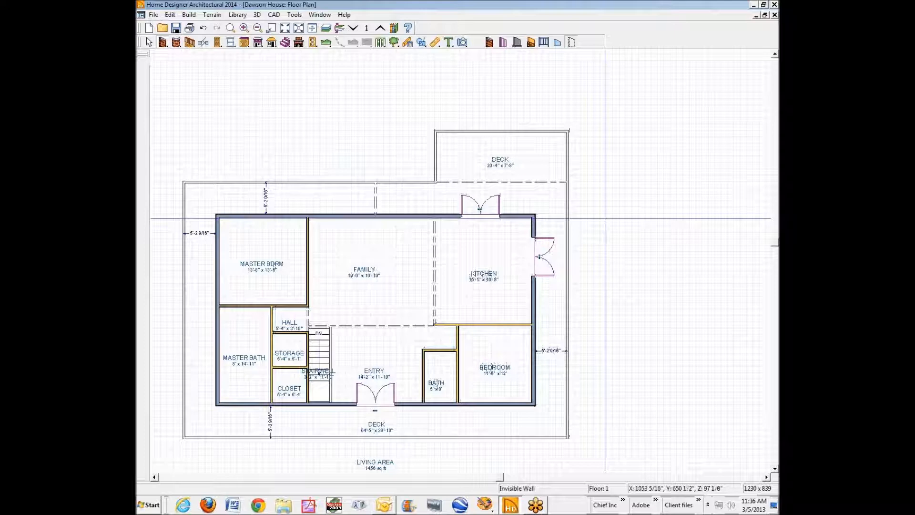
Examine the two separated deck rooms and review the rear extension's room type and structure settings without changing them.
right_click(525, 158)
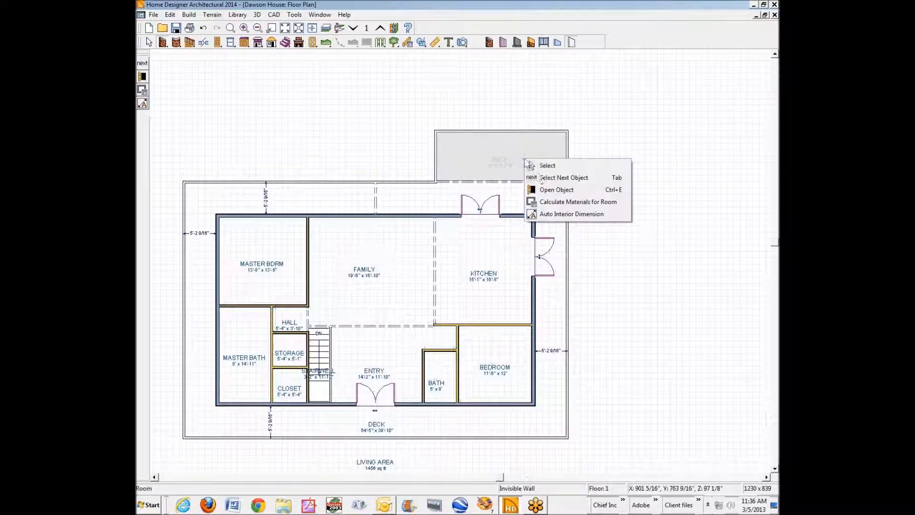
right_click(508, 199)
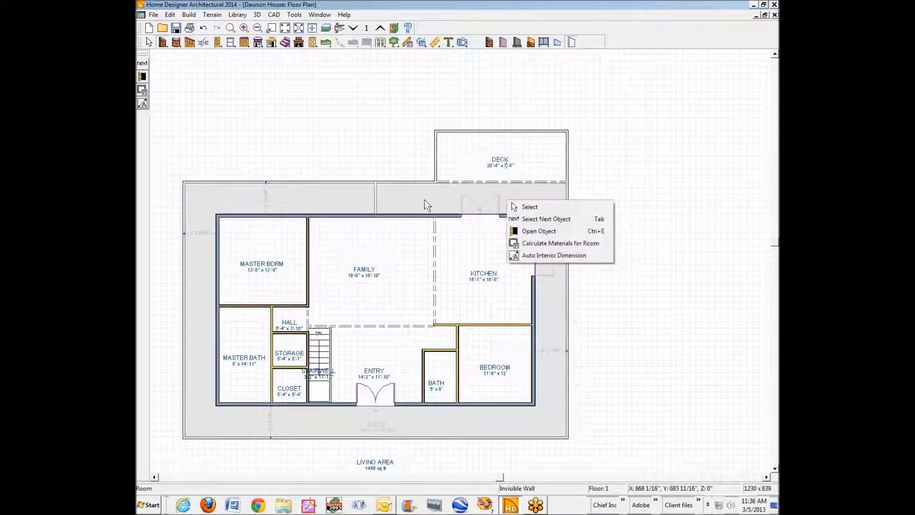
right_click(519, 145)
left_click(541, 178)
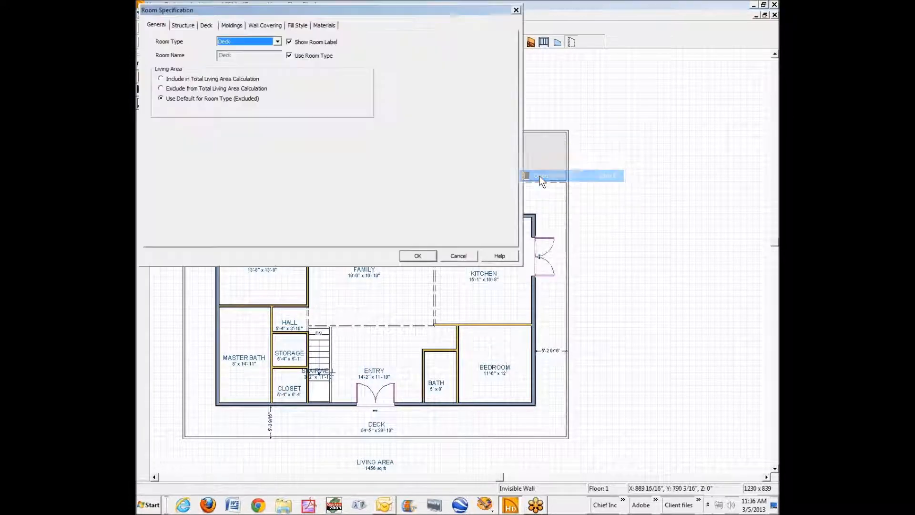
left_click(184, 29)
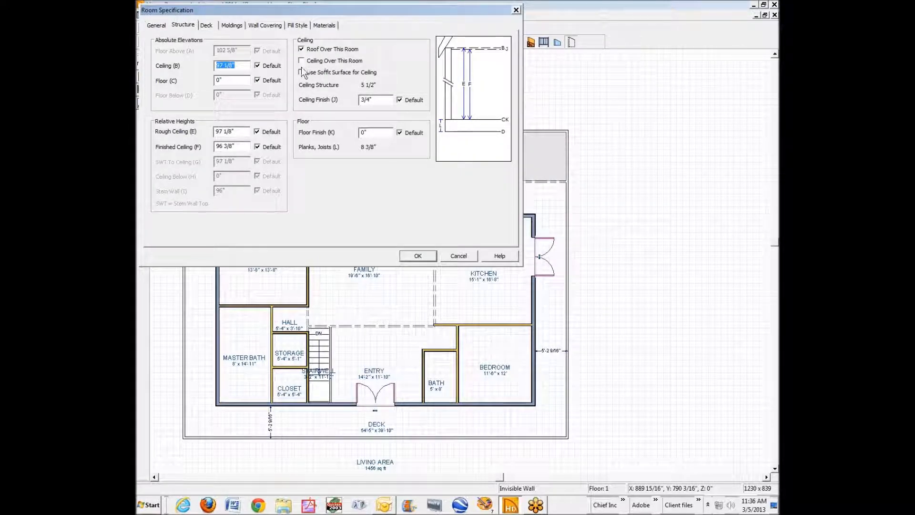
left_click(158, 26)
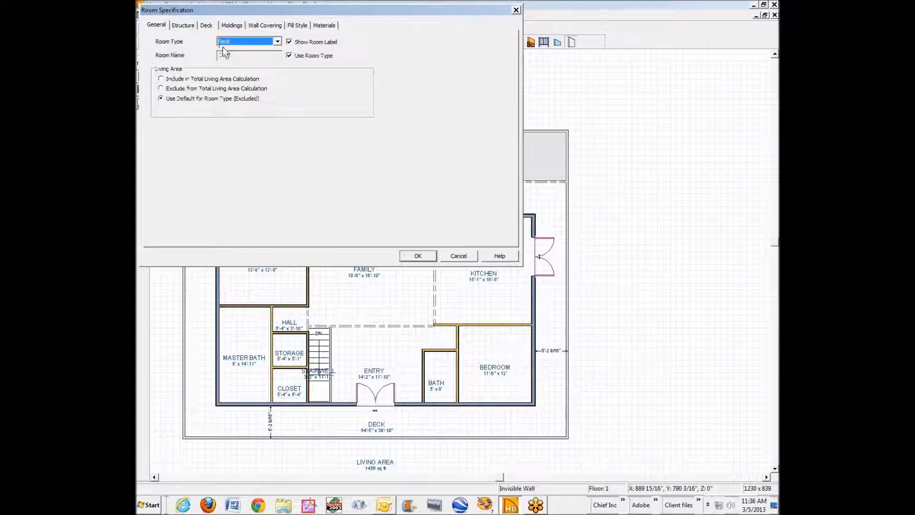
left_click(183, 28)
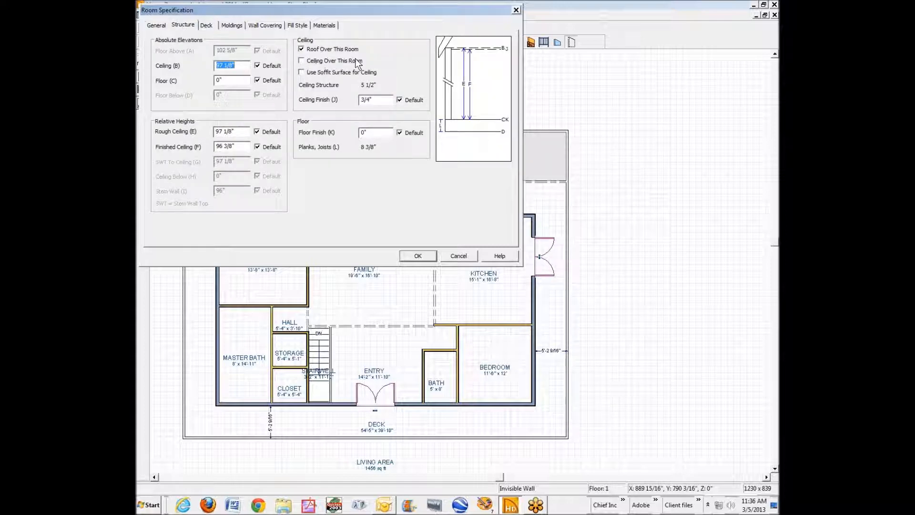
left_click(457, 255)
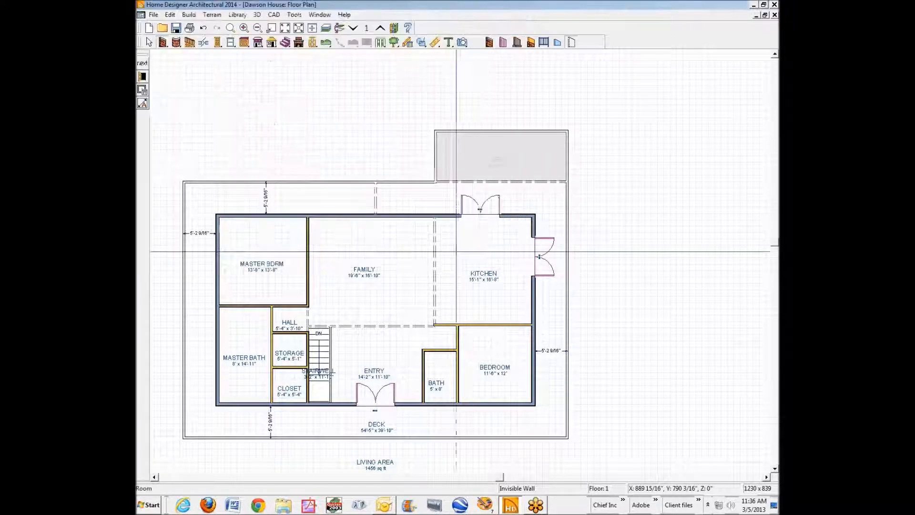
Turn off Roof Over This Room in the structure settings of the deck extension behind the kitchen.
left_click(481, 157)
right_click(459, 149)
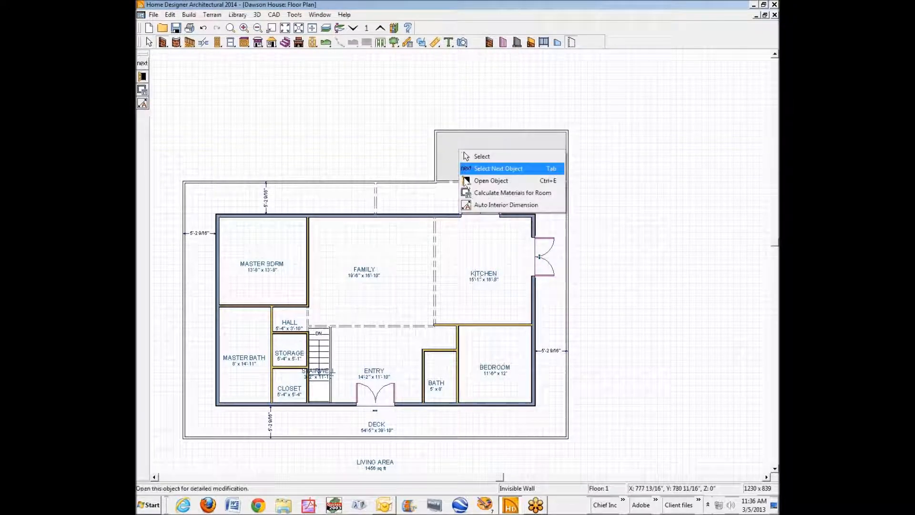
left_click(482, 180)
left_click(301, 49)
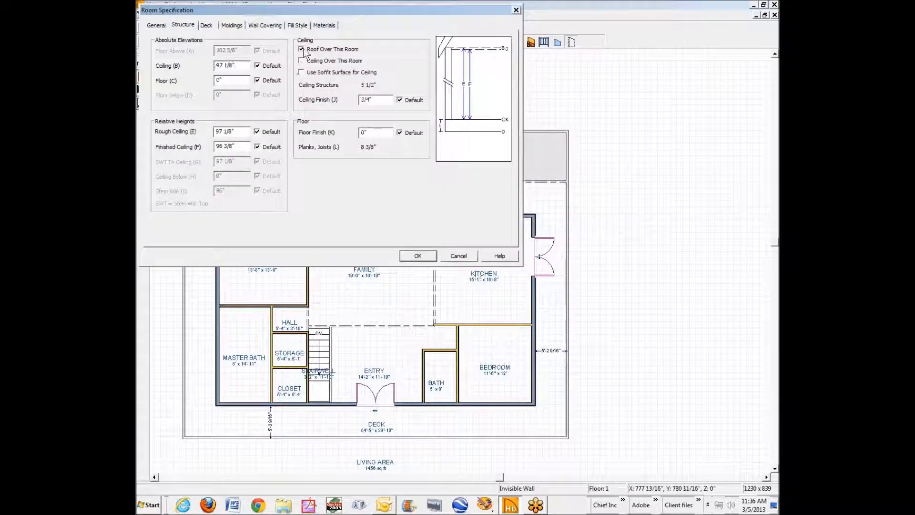
left_click(418, 256)
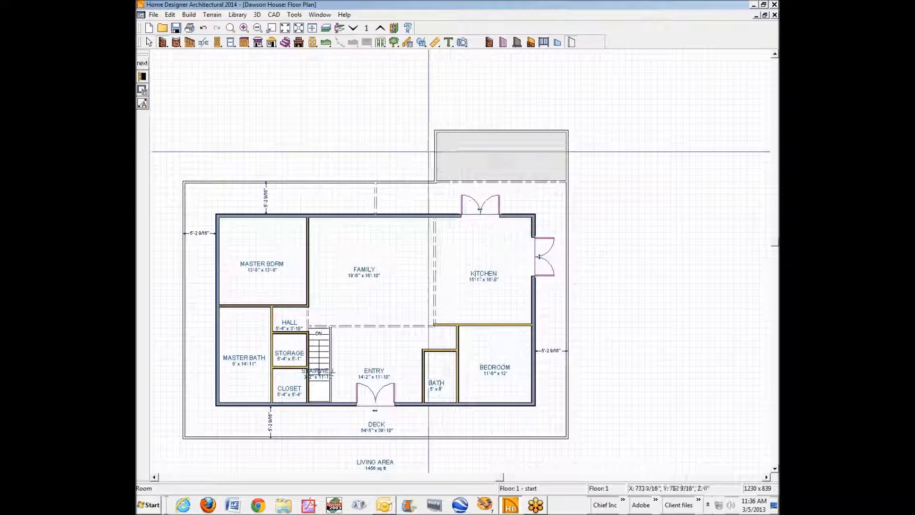
Review the wraparound deck room's roof and ceiling structure settings and study the reference photo of the house.
left_click(415, 198)
right_click(414, 198)
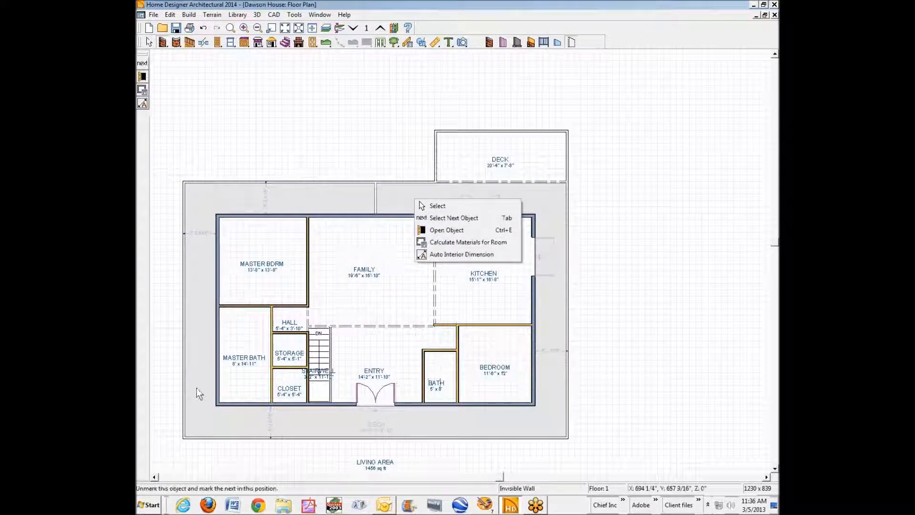
left_click(446, 231)
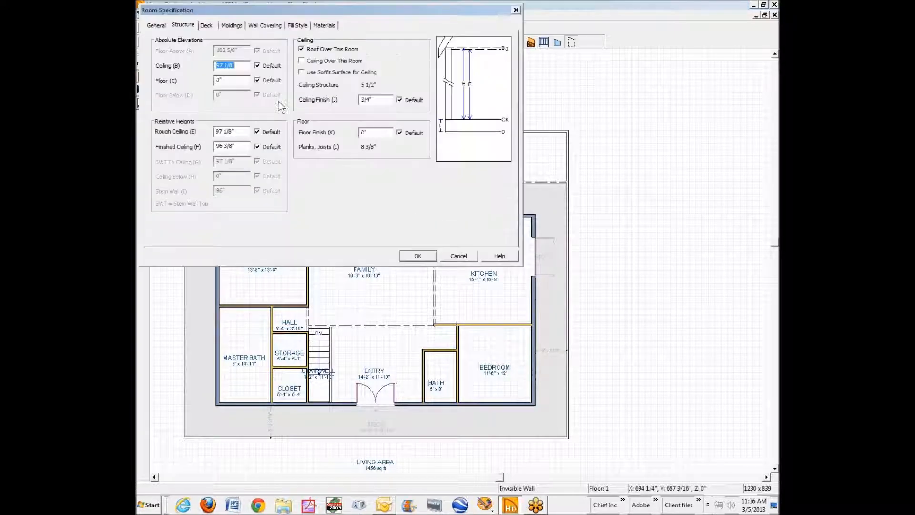
left_click(312, 61)
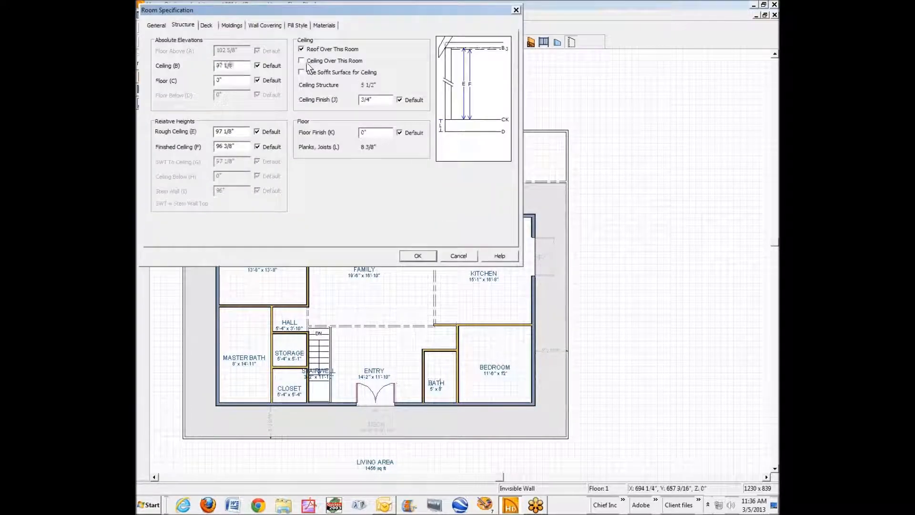
left_click(418, 256)
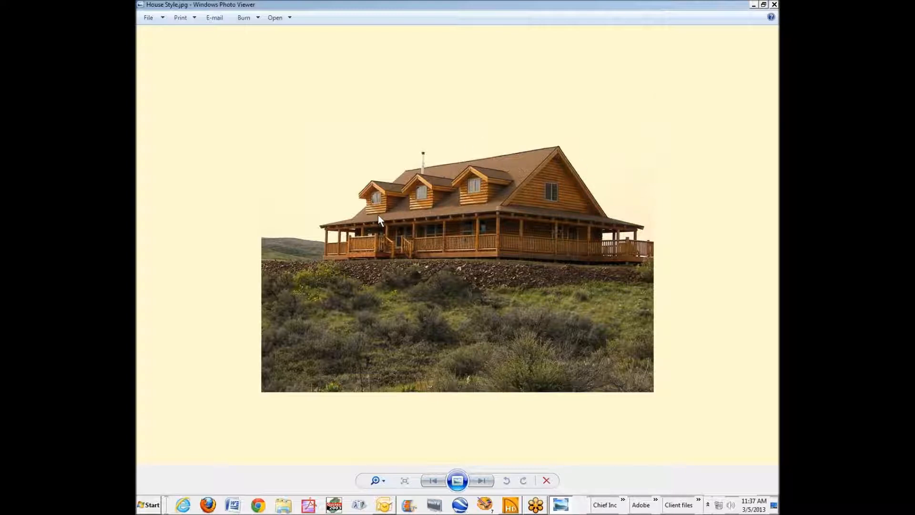
left_click(774, 5)
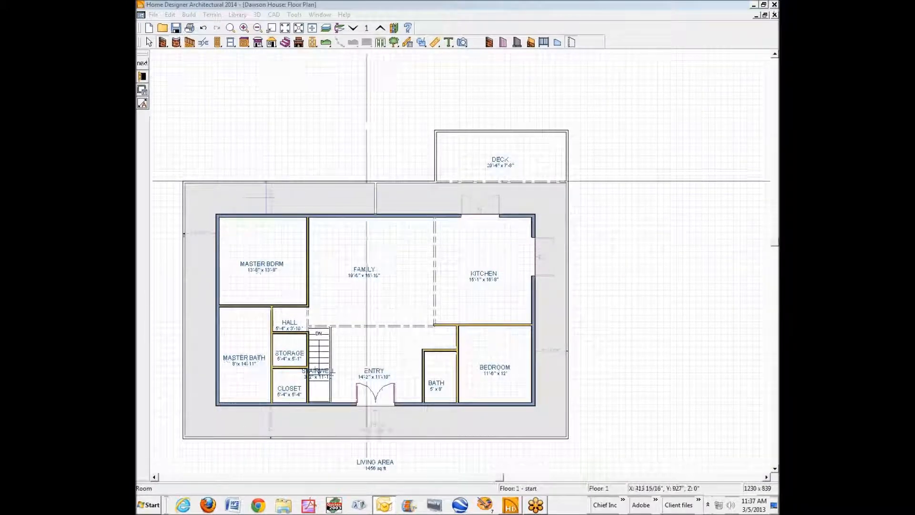
Build the roof with Auto Rebuild Roofs enabled, a 10-in-12 pitch and 18-inch normal and gable overhangs.
left_click(271, 43)
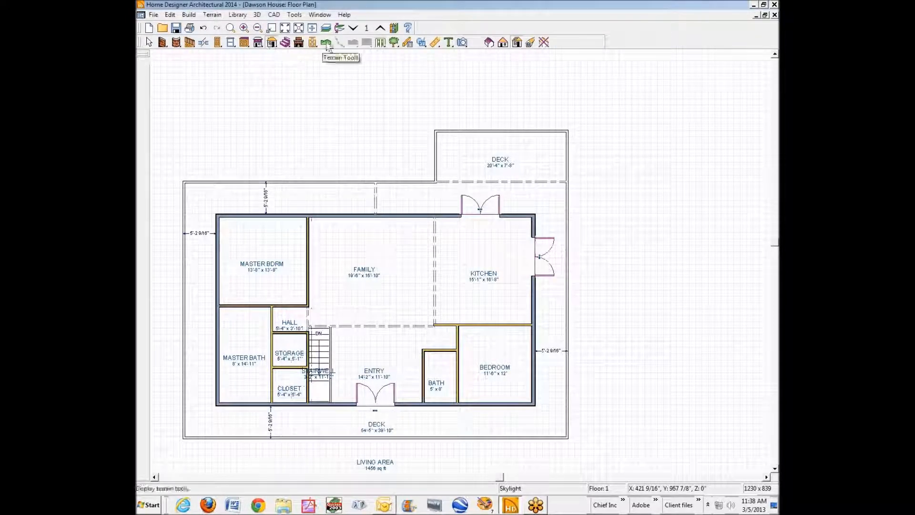
left_click(489, 42)
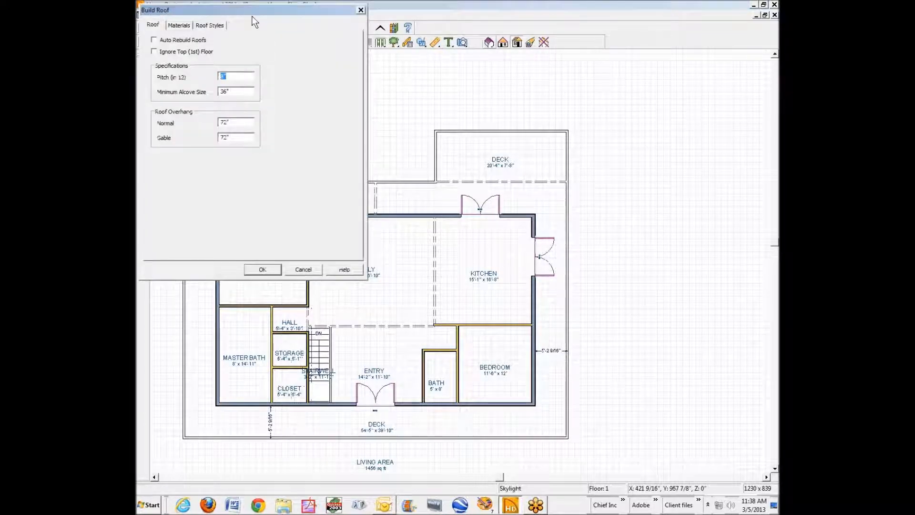
left_click_drag(260, 13, 452, 145)
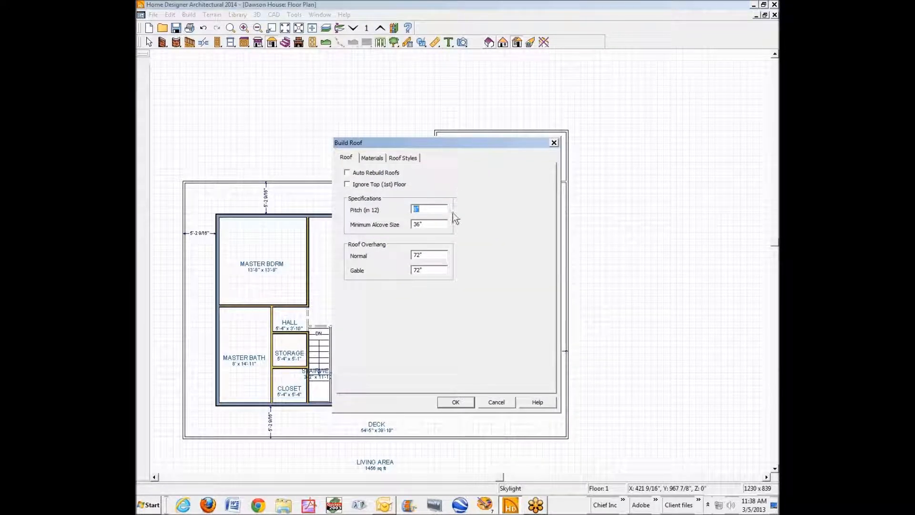
left_click(348, 173)
double_click(421, 211)
type("10")
double_click(426, 255)
double_click(435, 270)
type("18")
left_click(461, 401)
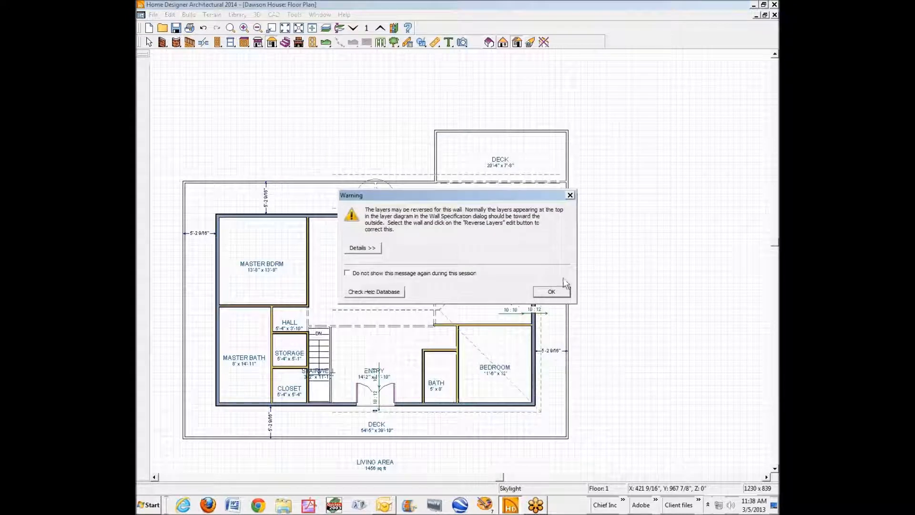
left_click(555, 291)
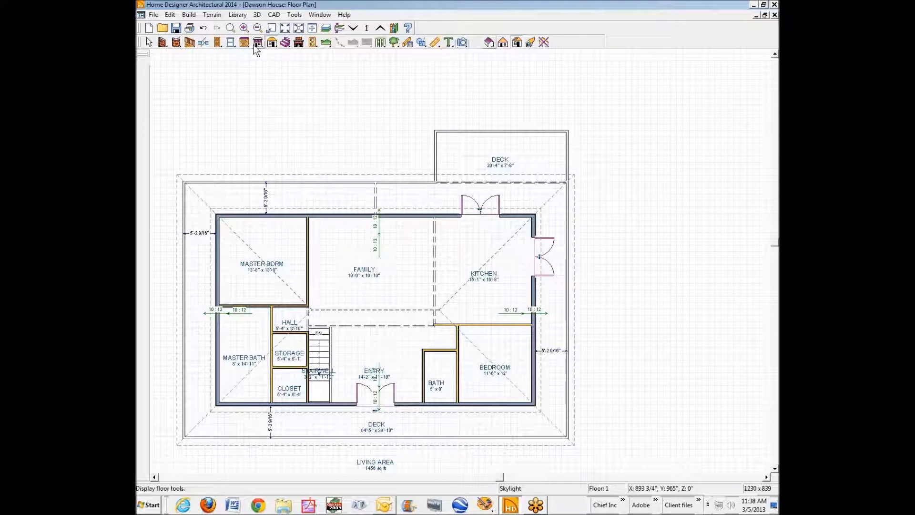
Examine the generated roof from several sides in a 3D perspective full overview and return to the floor plan.
left_click(271, 28)
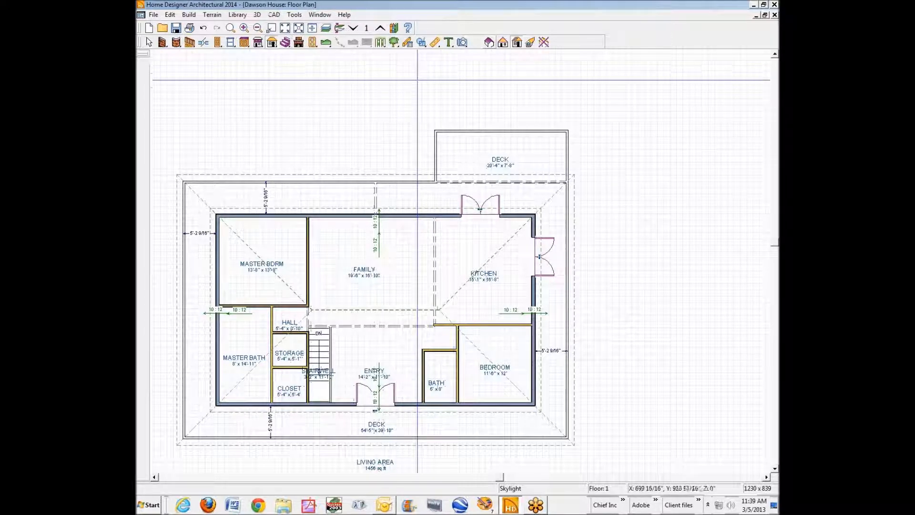
left_click(462, 42)
left_click(517, 42)
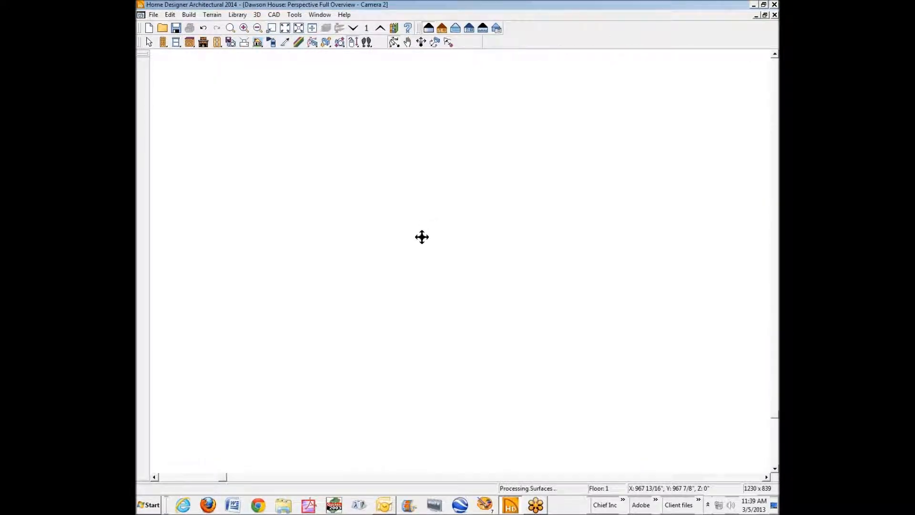
left_click_drag(422, 236, 216, 217)
left_click_drag(329, 308, 598, 286)
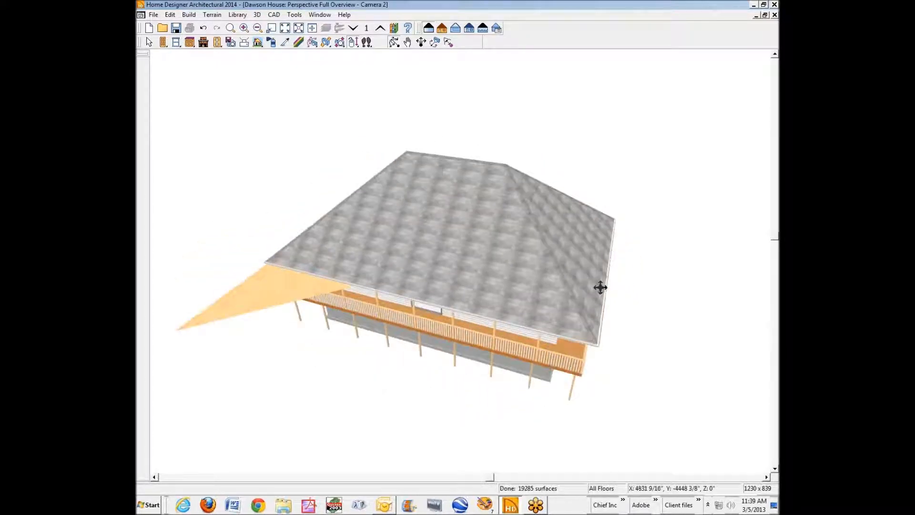
left_click_drag(439, 292, 589, 243)
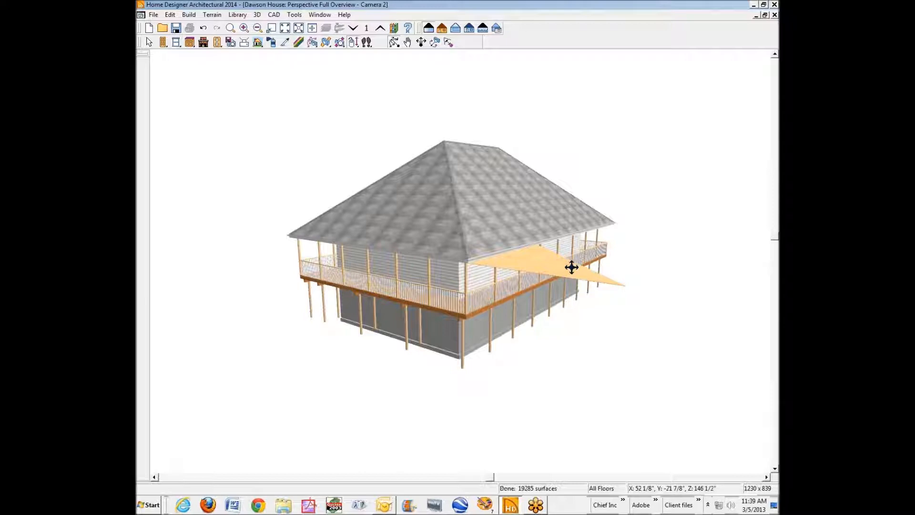
left_click(774, 14)
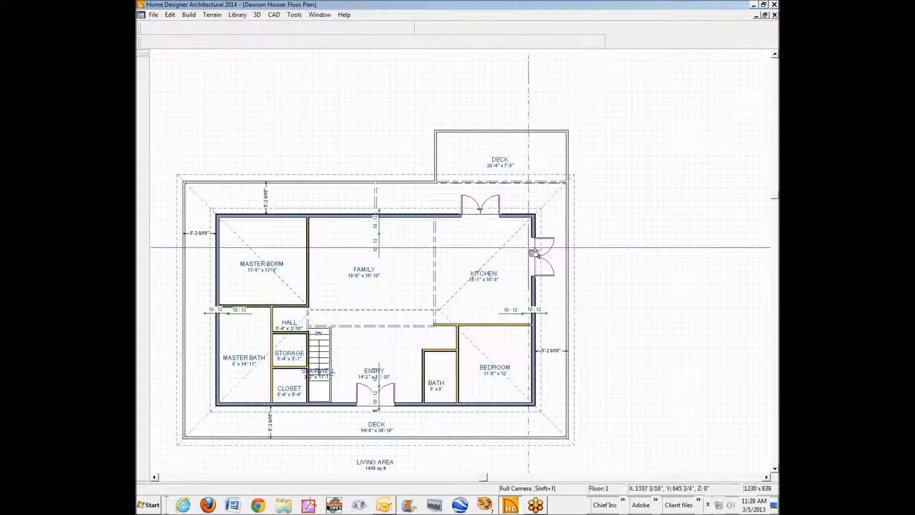
Override the default lower roof pitch of the rear deck railing behind the master bedroom and family room.
right_click(358, 181)
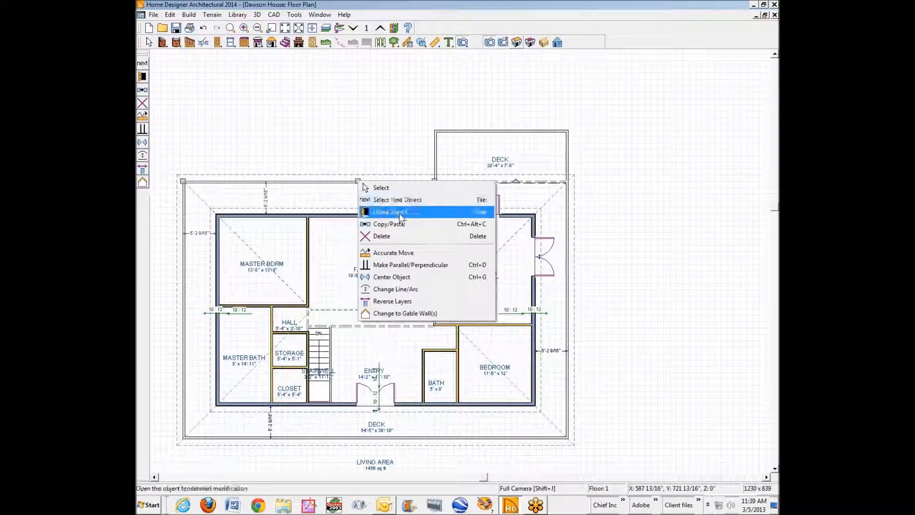
left_click(401, 213)
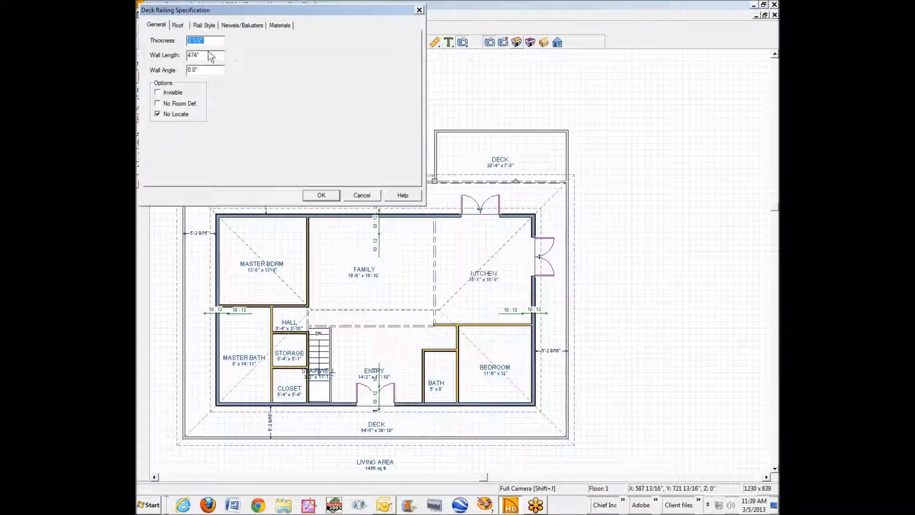
left_click(178, 26)
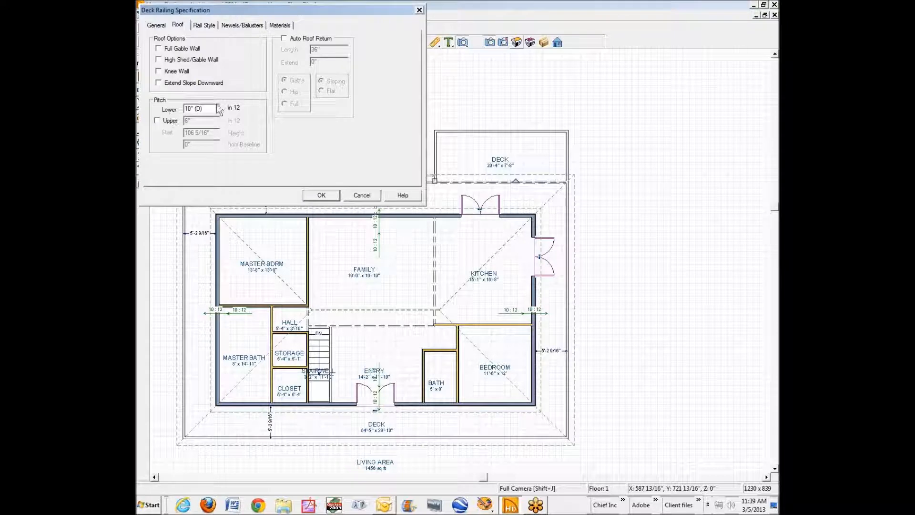
left_click_drag(216, 108, 186, 109)
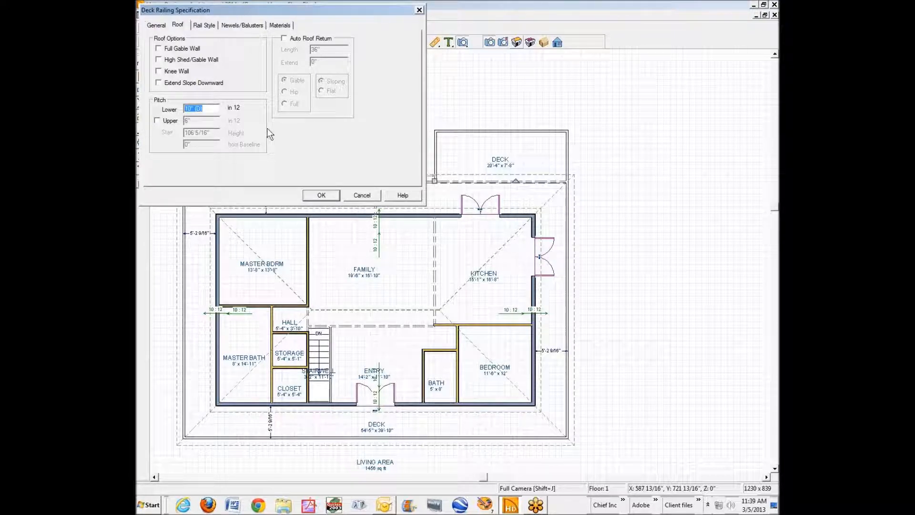
left_click(317, 195)
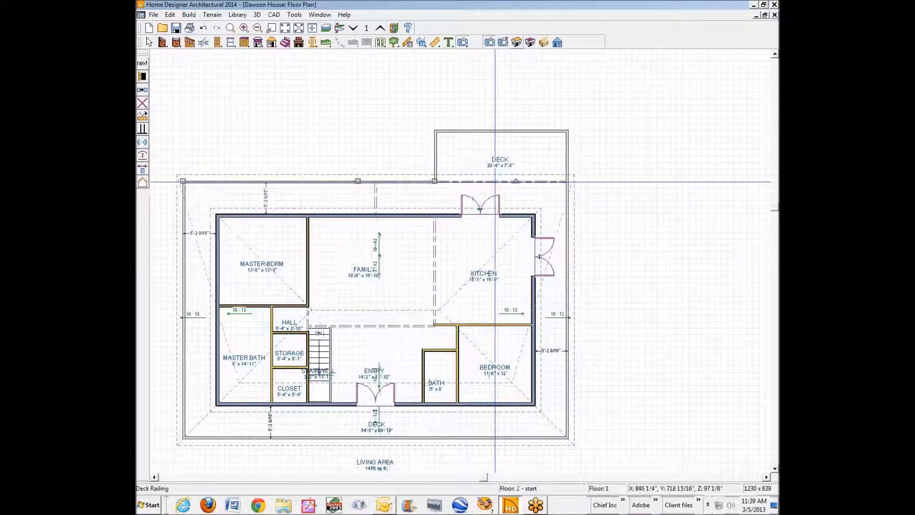
Override the default lower roof pitch of the invisible wall separating the rear deck extension from the wraparound deck.
right_click(496, 182)
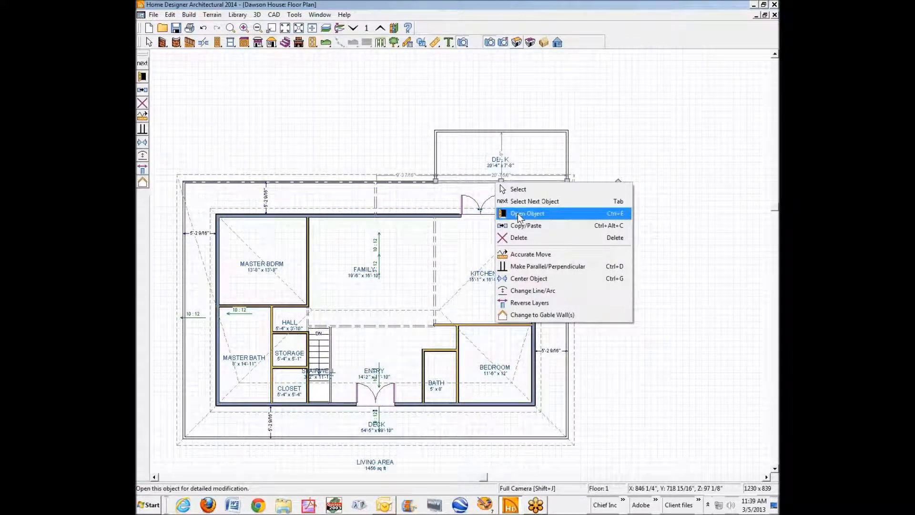
left_click(514, 214)
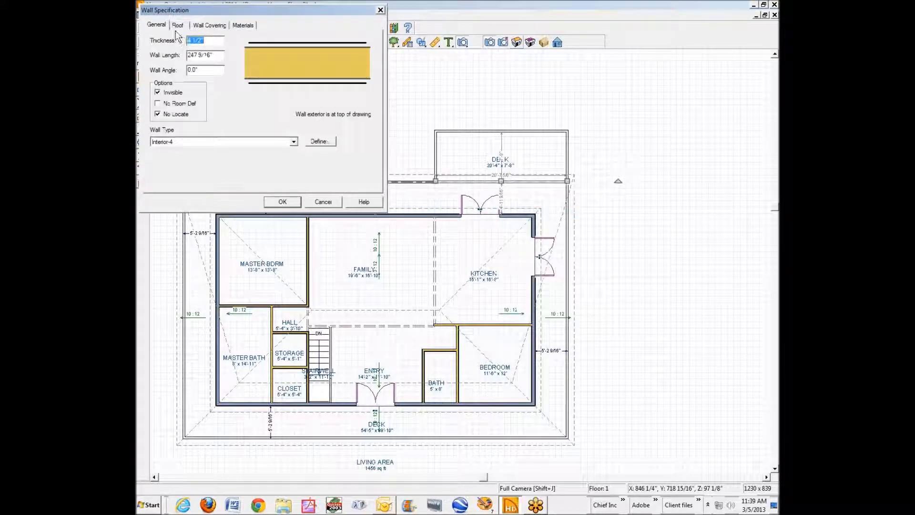
left_click(177, 26)
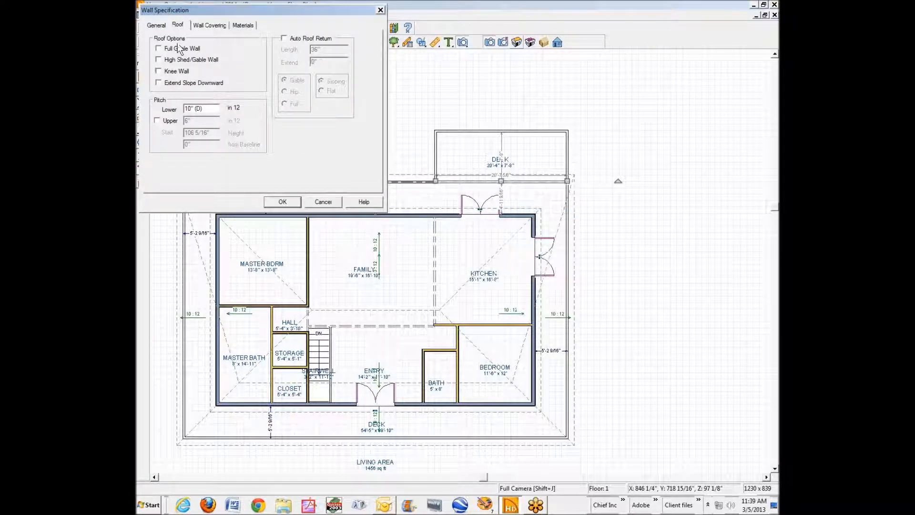
left_click_drag(150, 110, 142, 115)
left_click(282, 202)
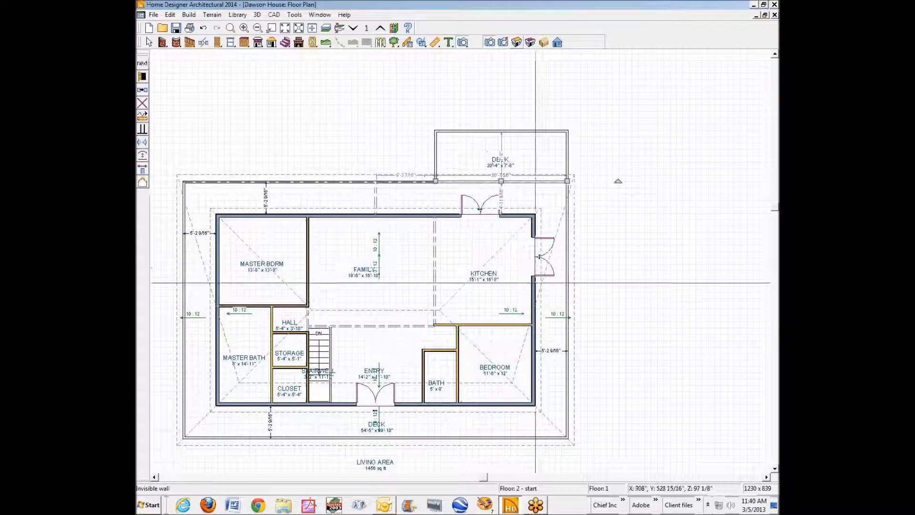
Create a perspective full overview and tile it beside the floor plan so roof edits can be watched in 3D.
left_click(542, 43)
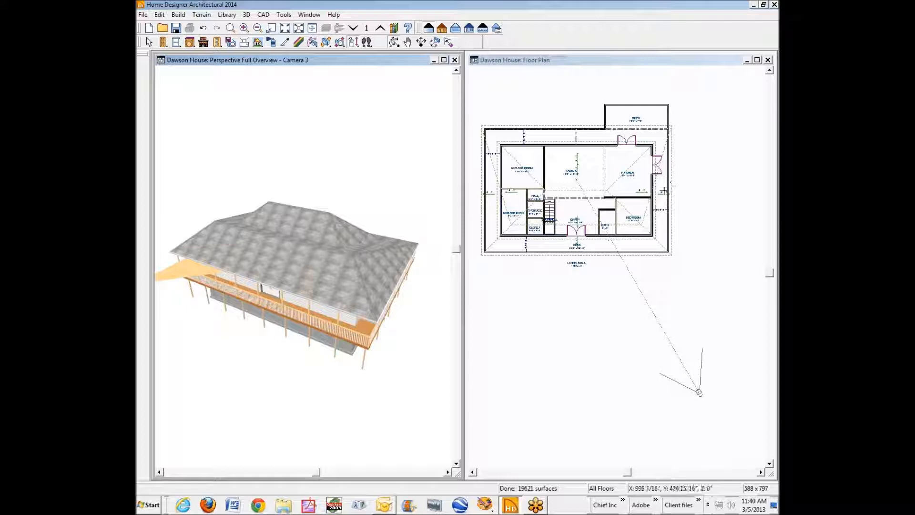
left_click(581, 64)
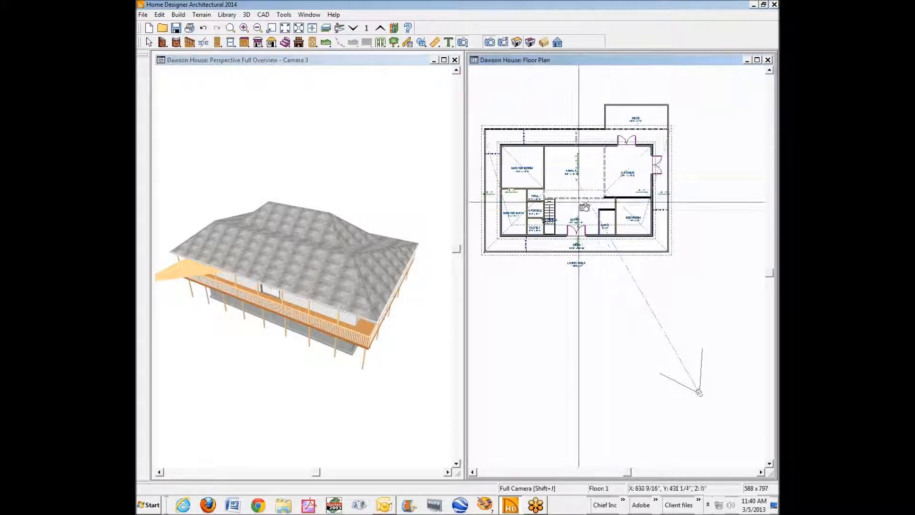
scroll(620, 205, "up", 2)
key("space")
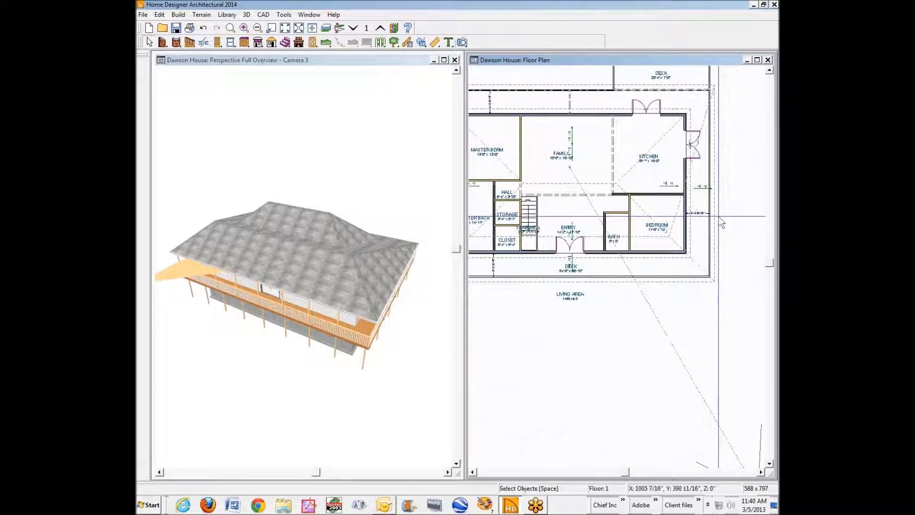
Set the lower roof pitch of the deck railing alongside the kitchen and bedroom to 3 in 12.
right_click(712, 224)
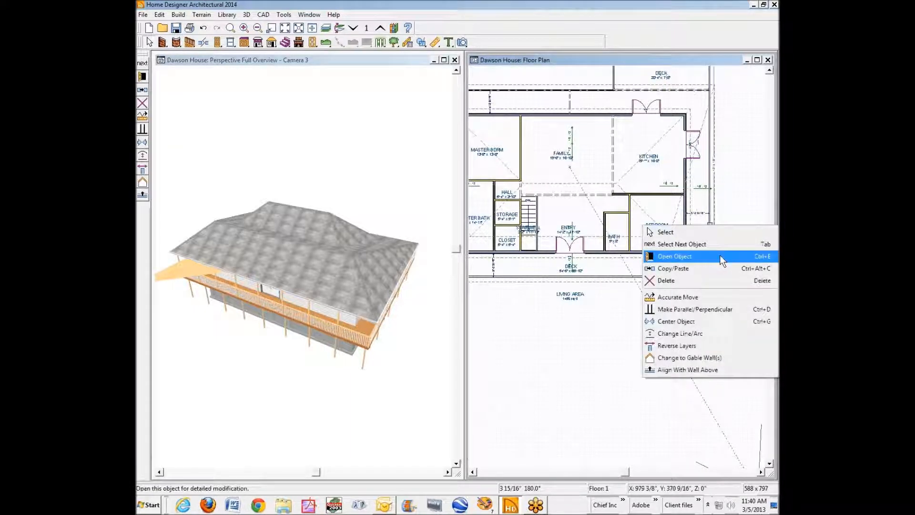
left_click(727, 256)
left_click(186, 26)
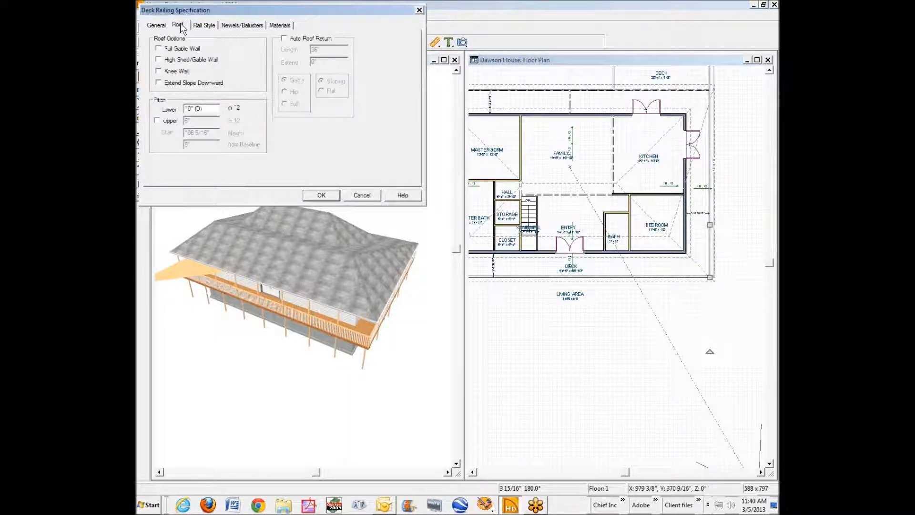
type("3")
left_click(320, 195)
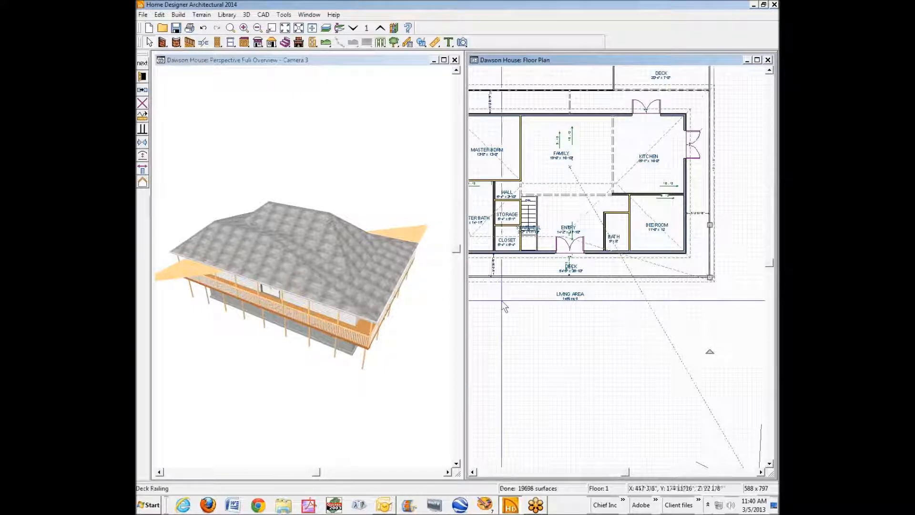
Set the lower roof pitch of the front deck railing outside the entry to 3 in 12.
left_click(550, 275)
right_click(552, 282)
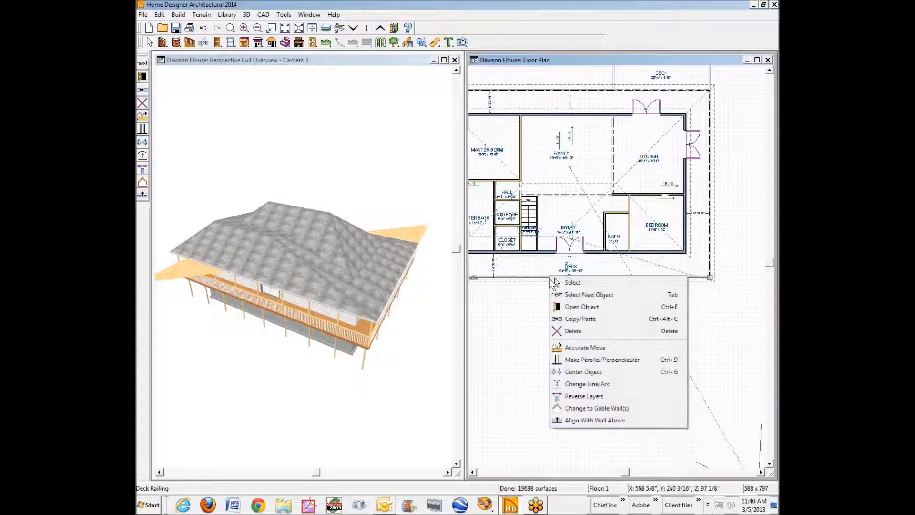
left_click(575, 308)
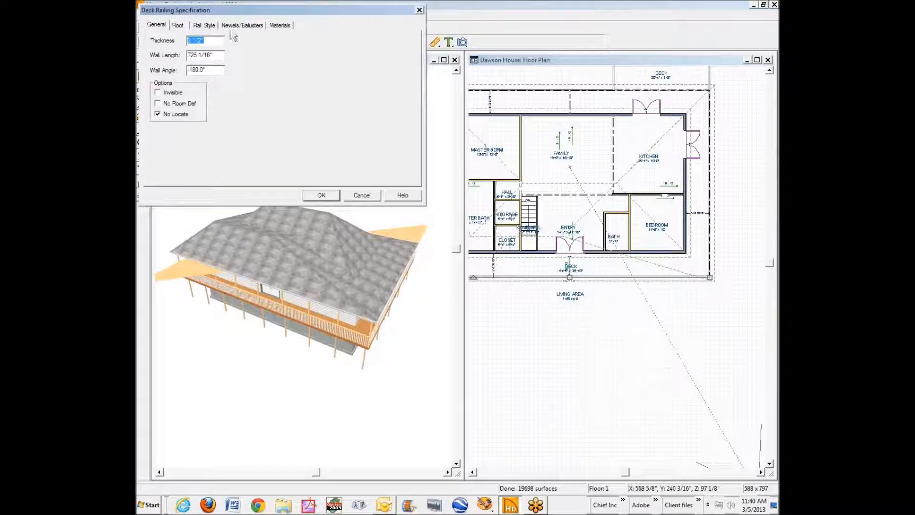
left_click(182, 28)
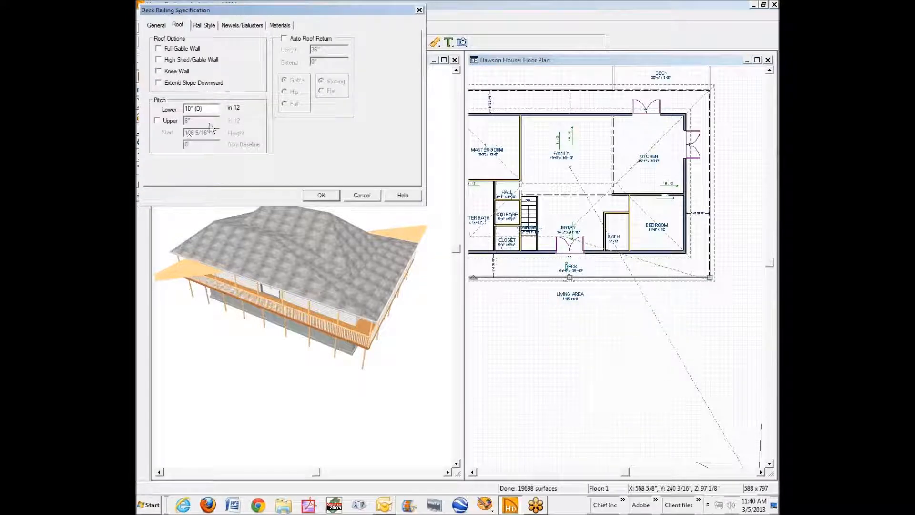
left_click_drag(218, 109, 184, 107)
type("3")
left_click(321, 196)
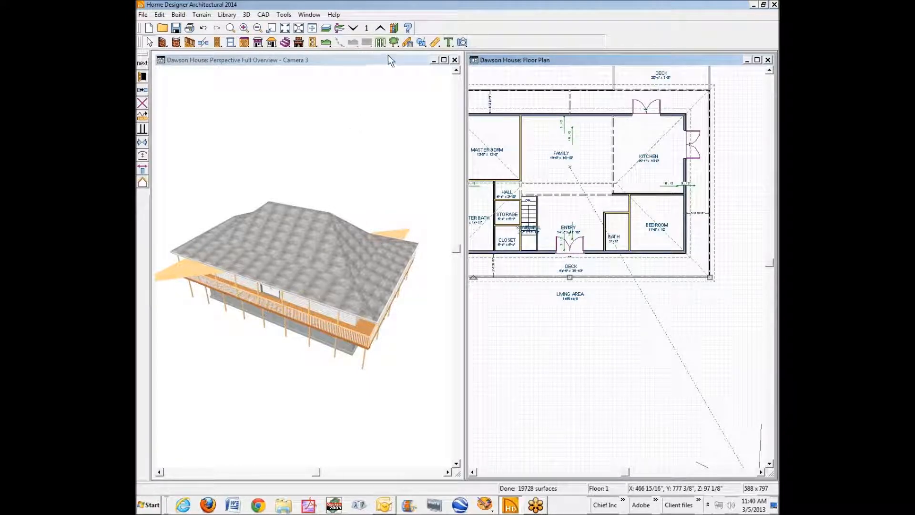
Consult the help topic on gable roofs through the roof styles offered when building a roof.
left_click(271, 43)
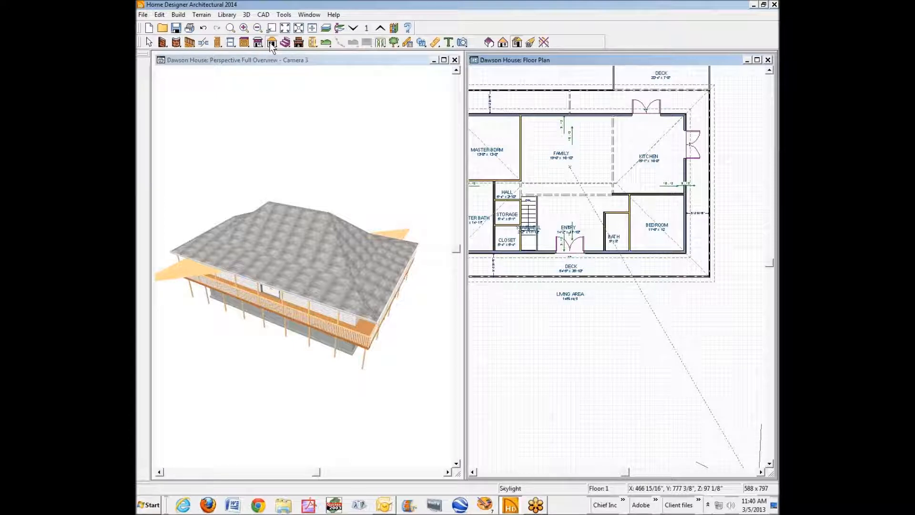
left_click(491, 42)
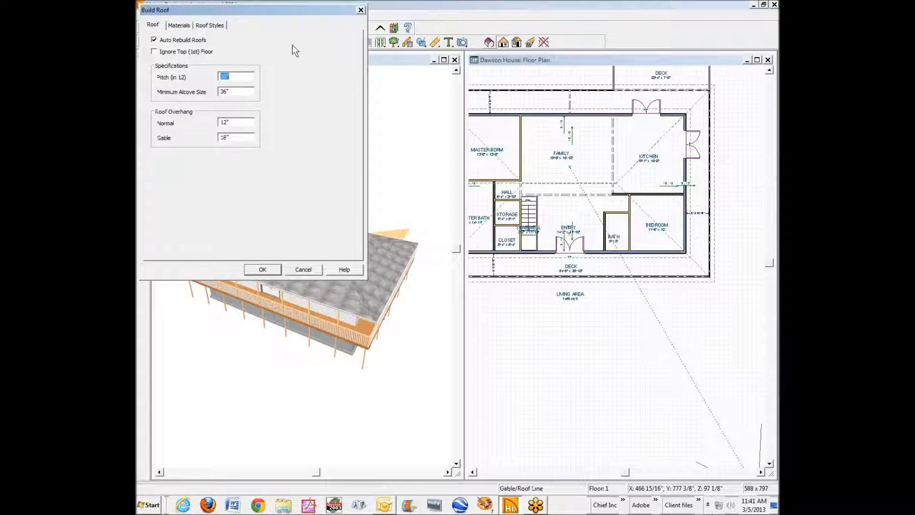
left_click(211, 26)
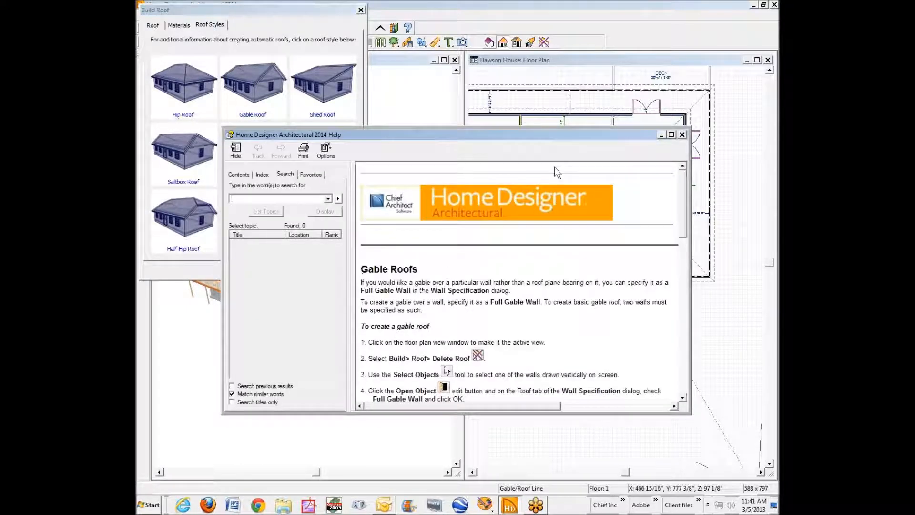
left_click(682, 134)
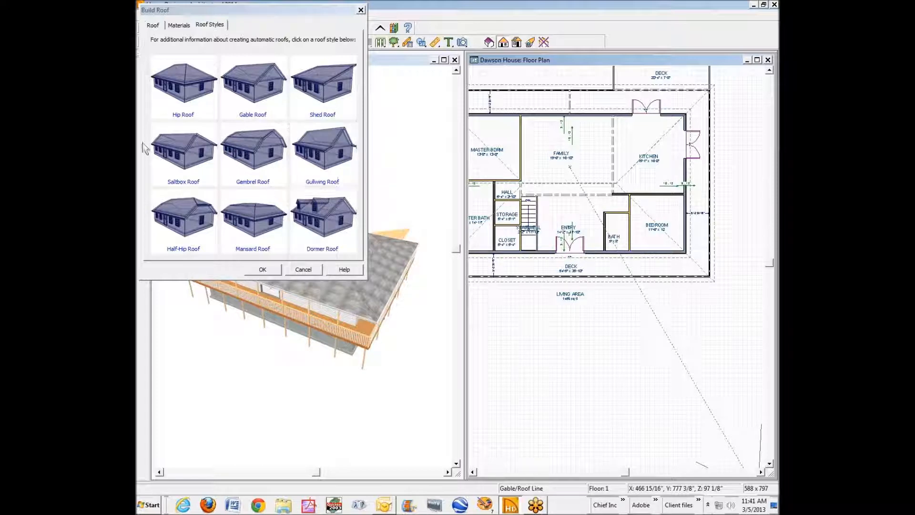
left_click(311, 270)
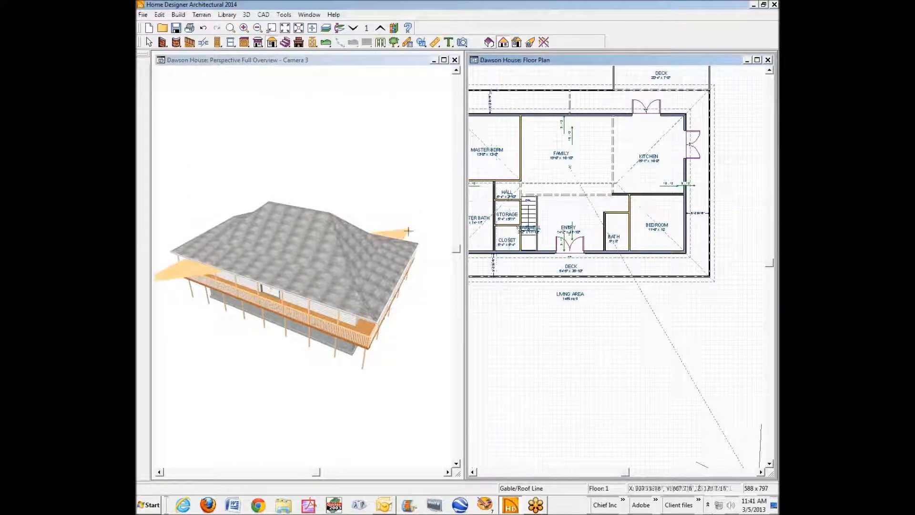
Set the lower roof pitch of the deck railing alongside the master bedroom and master bath to 3 in 12.
left_click(472, 472)
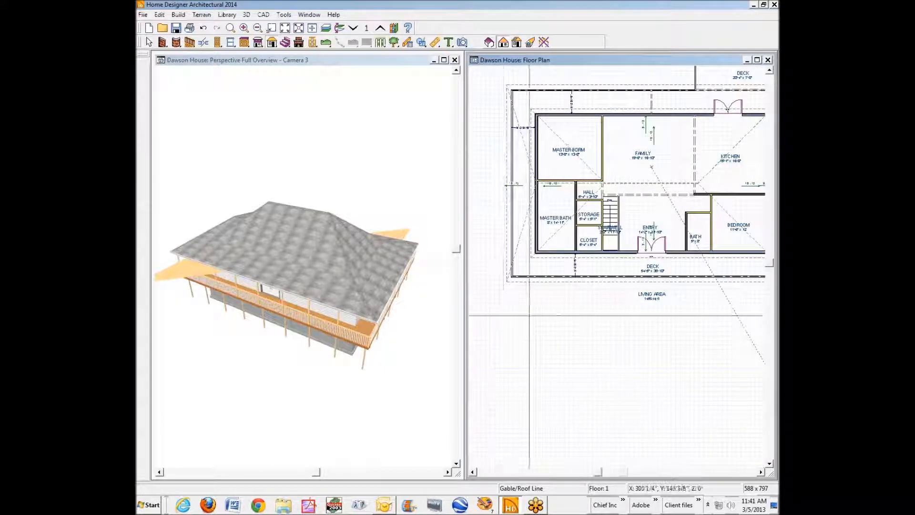
right_click(515, 233)
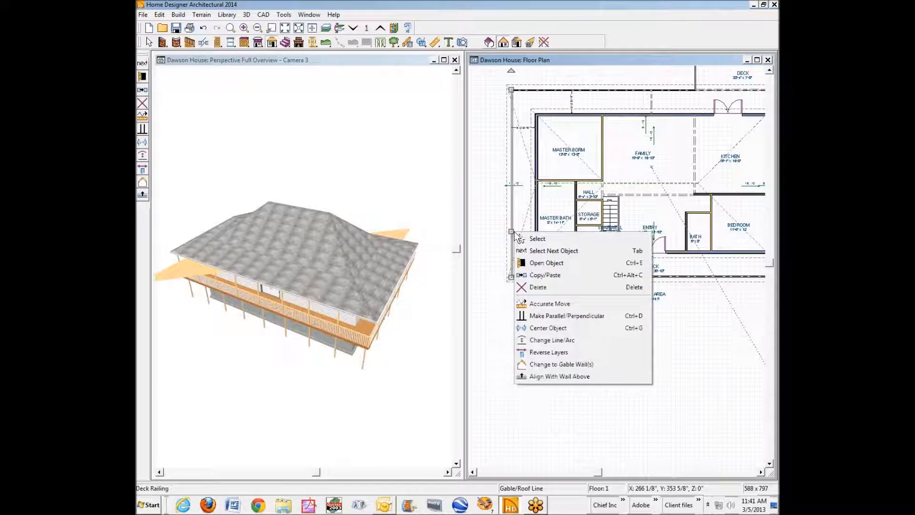
left_click(531, 263)
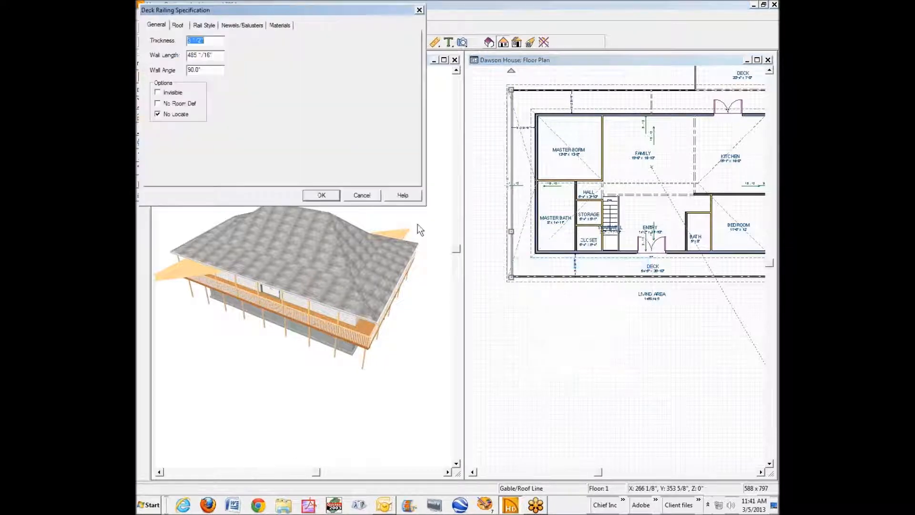
left_click(179, 25)
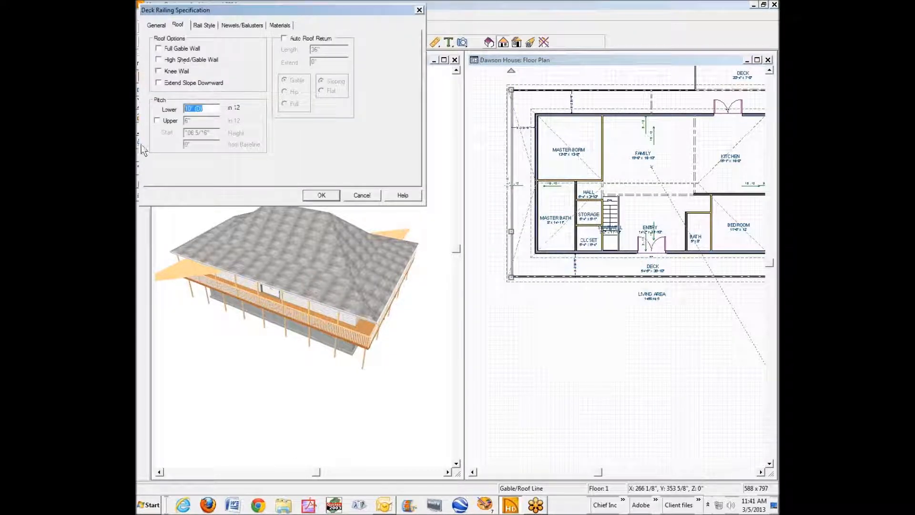
type("3")
left_click(319, 195)
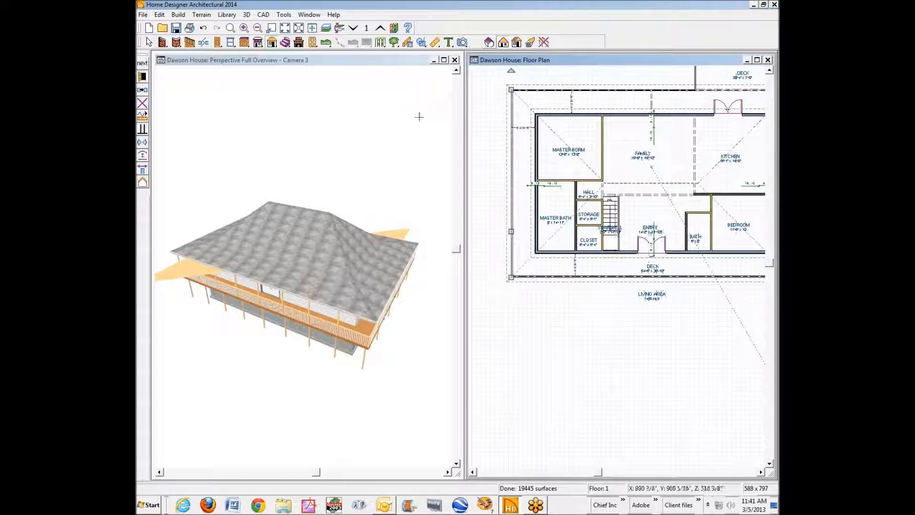
Make the exterior wall along the master bedroom and master bath a Full Gable Wall.
left_click(524, 302)
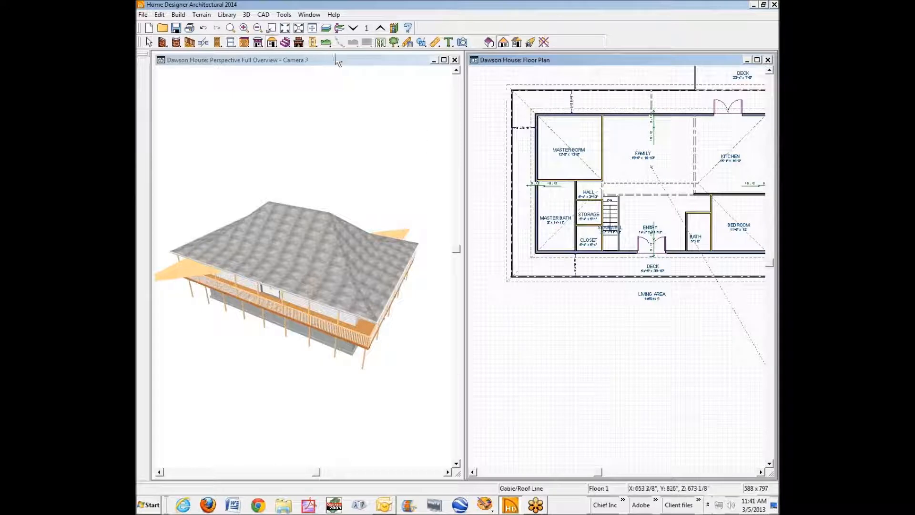
left_click(298, 28)
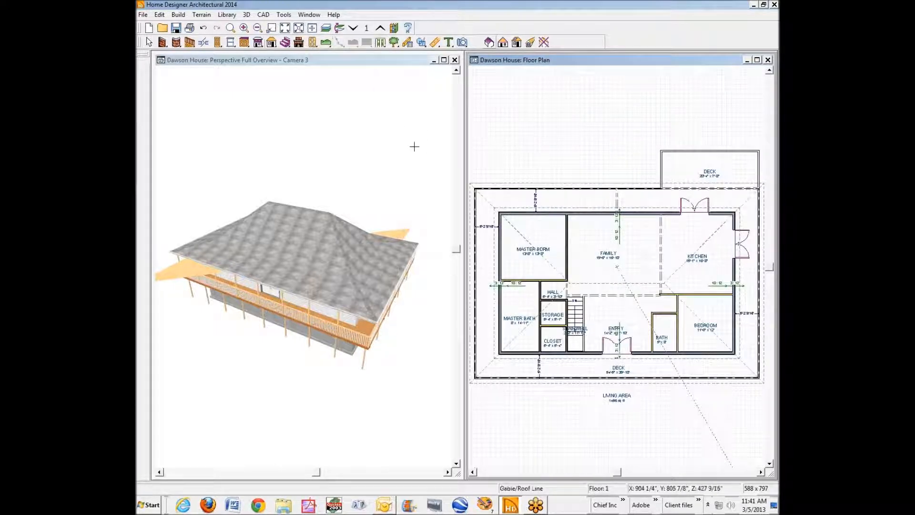
key("space")
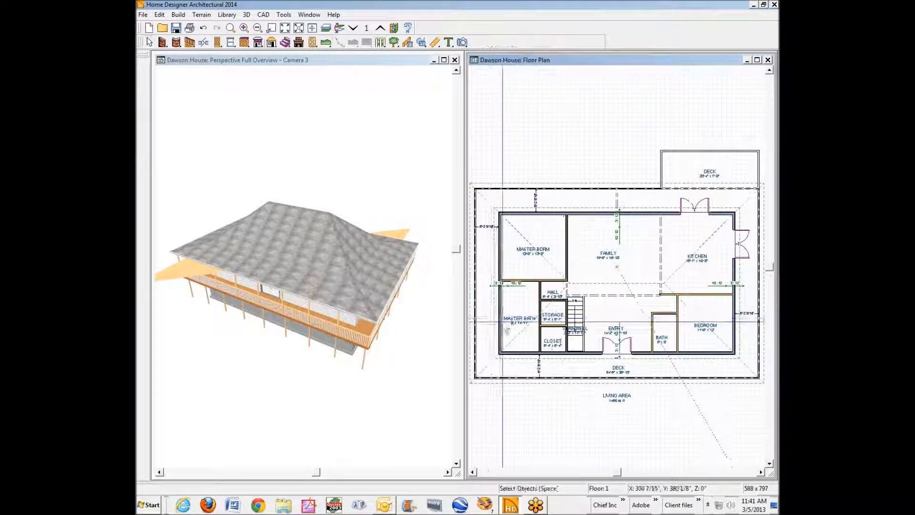
left_click(500, 329)
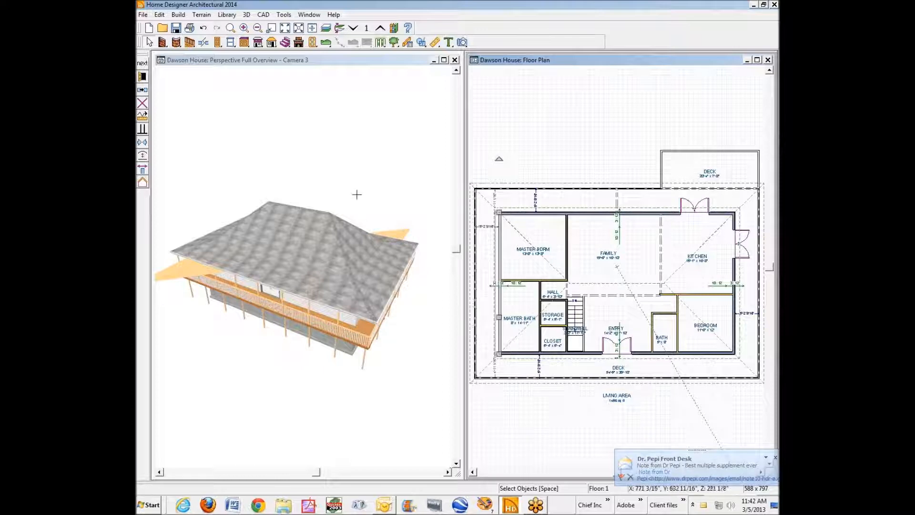
left_click(142, 76)
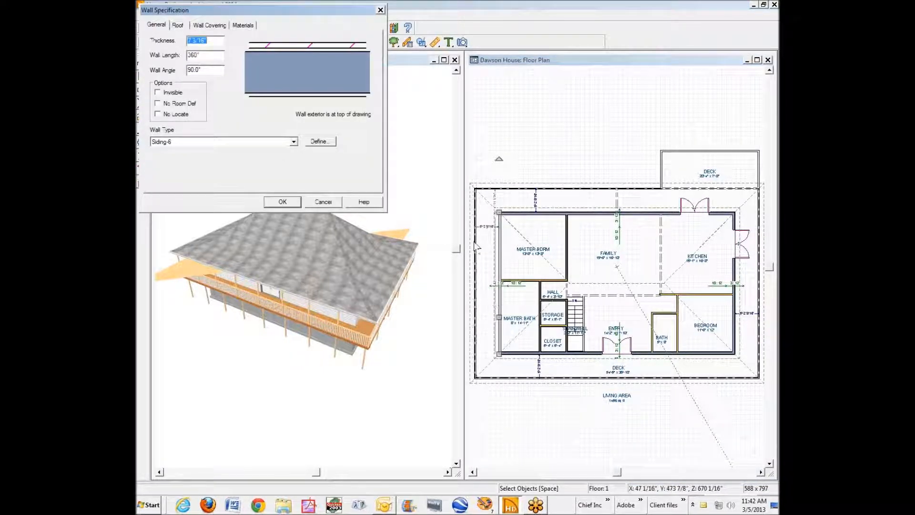
left_click(178, 25)
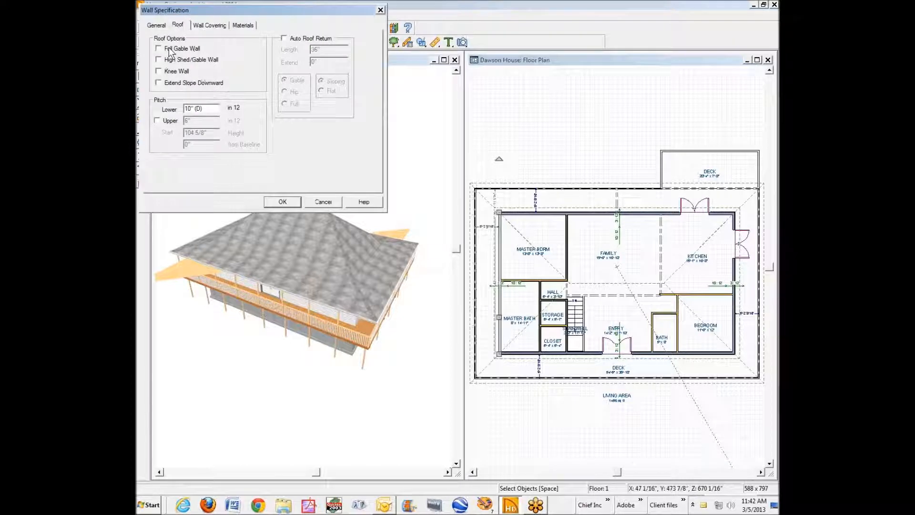
left_click(282, 202)
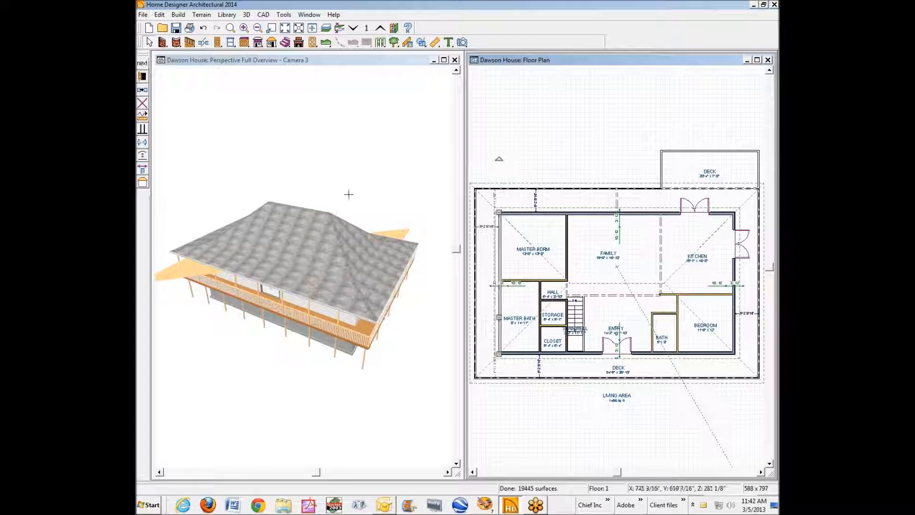
Make the exterior wall along the kitchen and bedroom a Full Gable Wall.
right_click(733, 324)
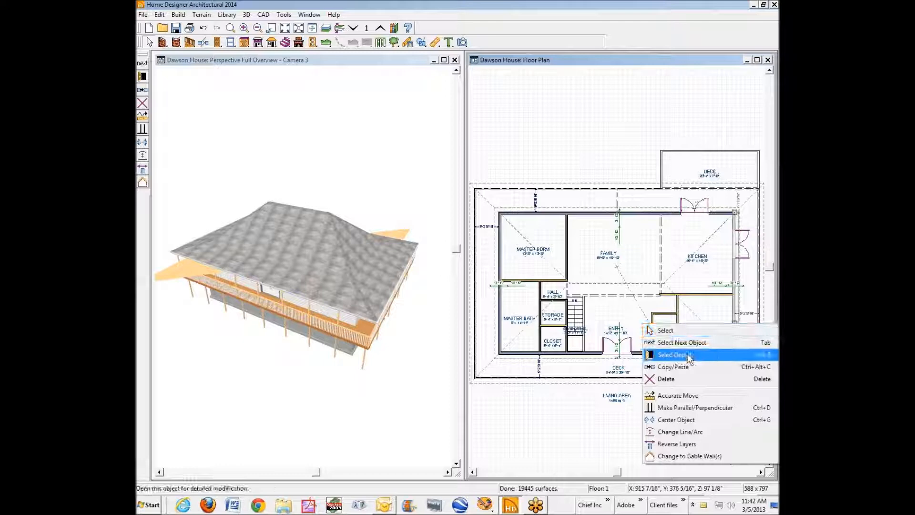
left_click(689, 355)
left_click(178, 24)
left_click(169, 49)
left_click(283, 202)
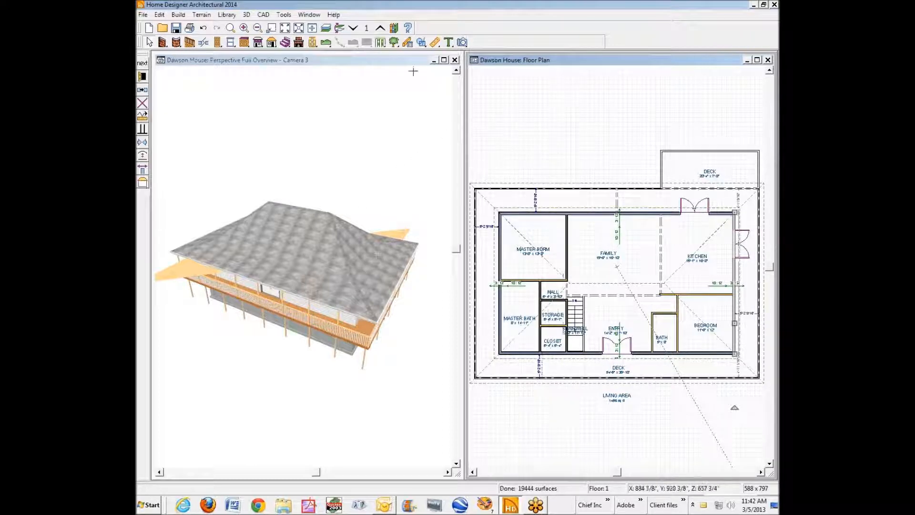
Rebuild the roof with the existing Build Roof settings and dismiss the reversed wall layer warnings.
left_click(271, 43)
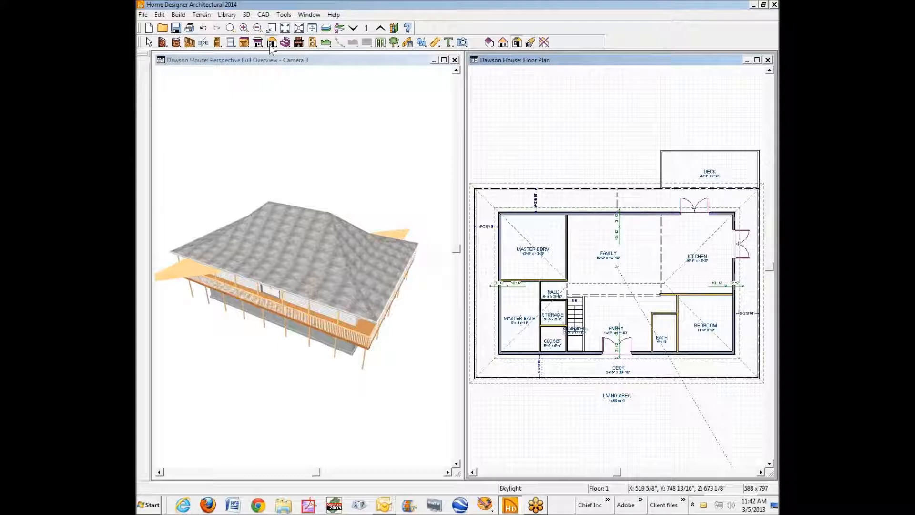
left_click(490, 43)
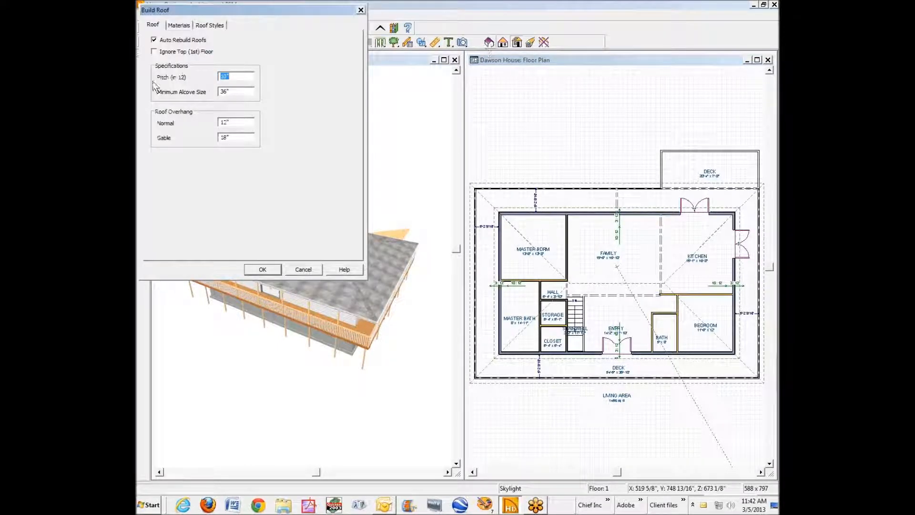
left_click(275, 270)
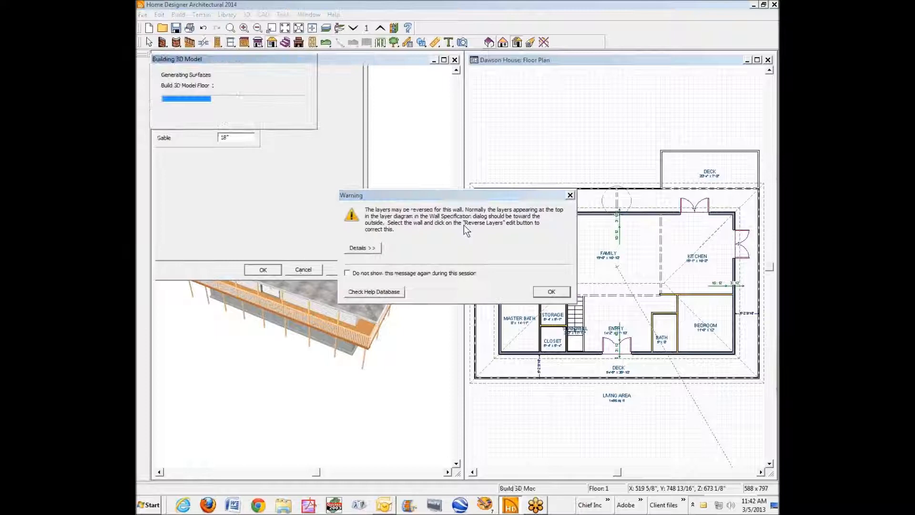
left_click(561, 293)
left_click(551, 293)
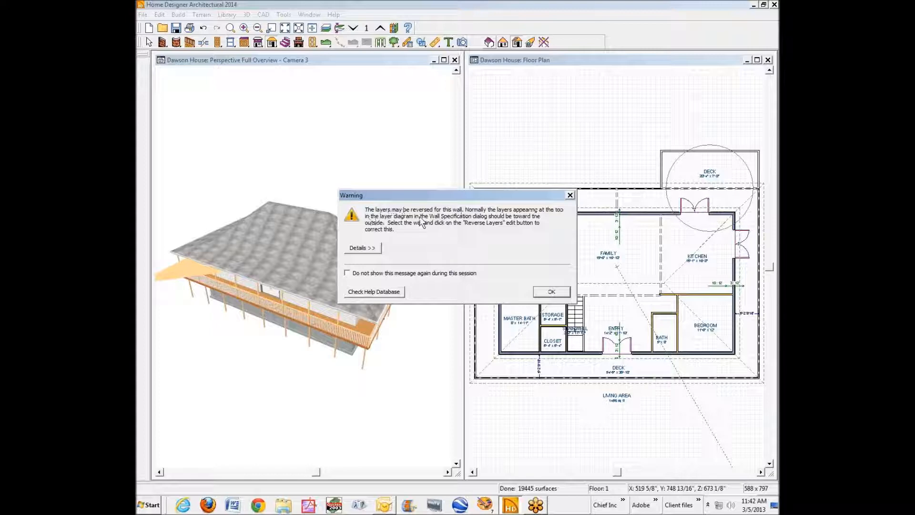
left_click(557, 296)
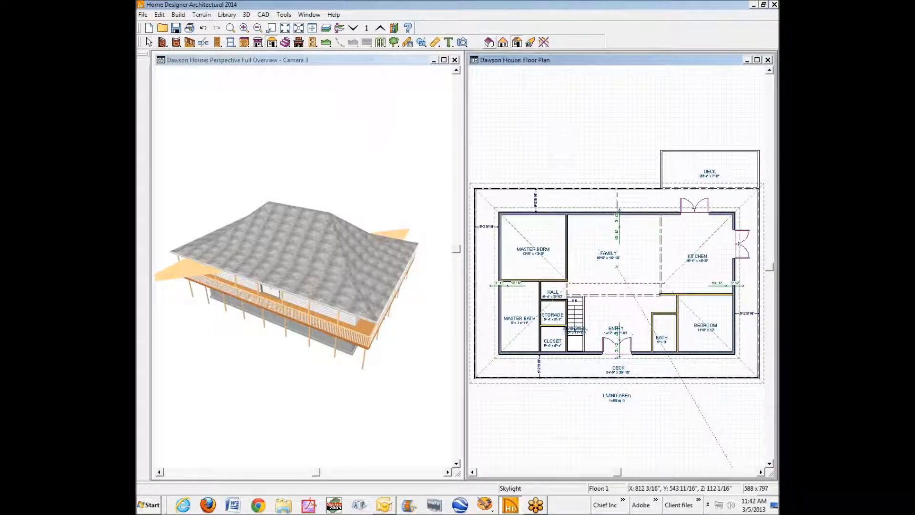
Examine the rebuilt roof from all sides in the 3D overview, checking the house end walls and the rear deck extension.
left_click(203, 73)
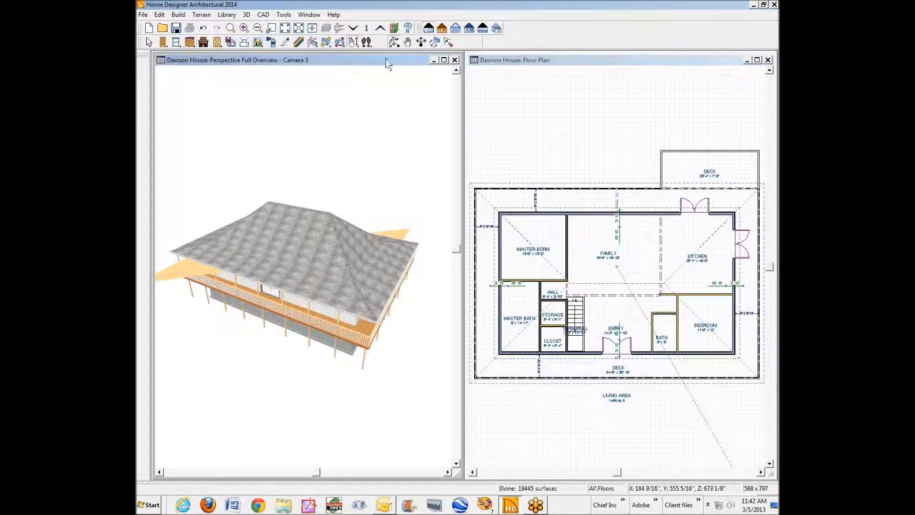
left_click_drag(227, 228, 518, 191)
left_click_drag(305, 254, 221, 294)
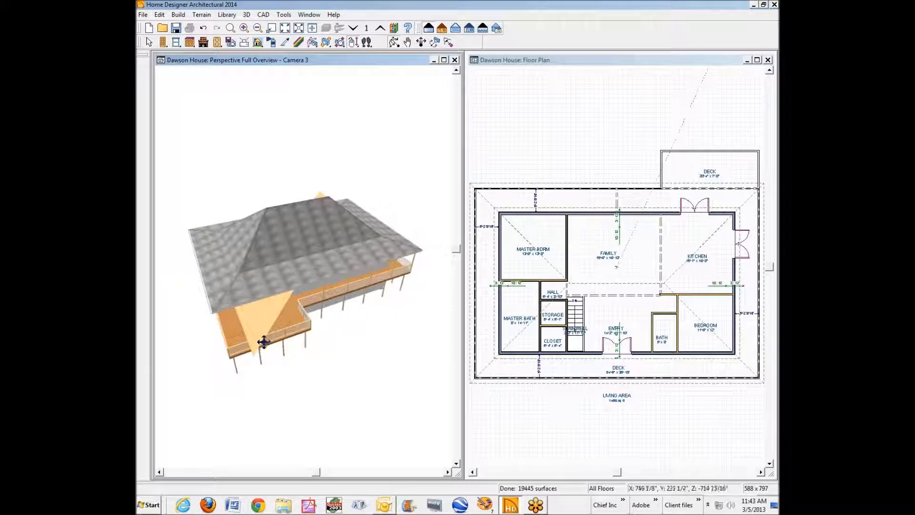
key("space")
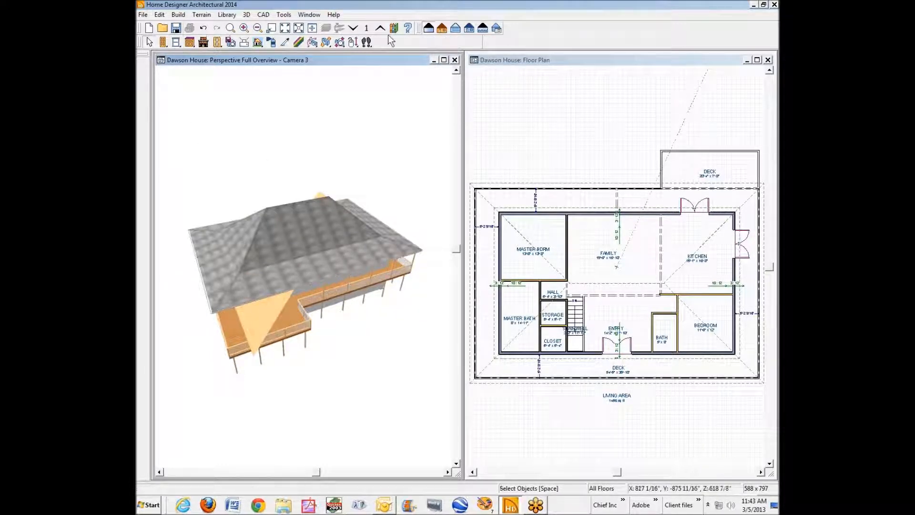
left_click(312, 42)
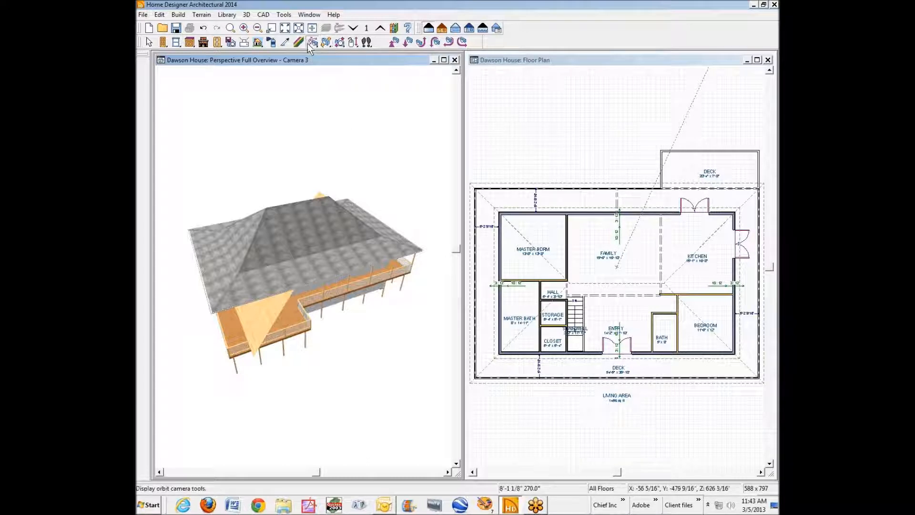
left_click(449, 42)
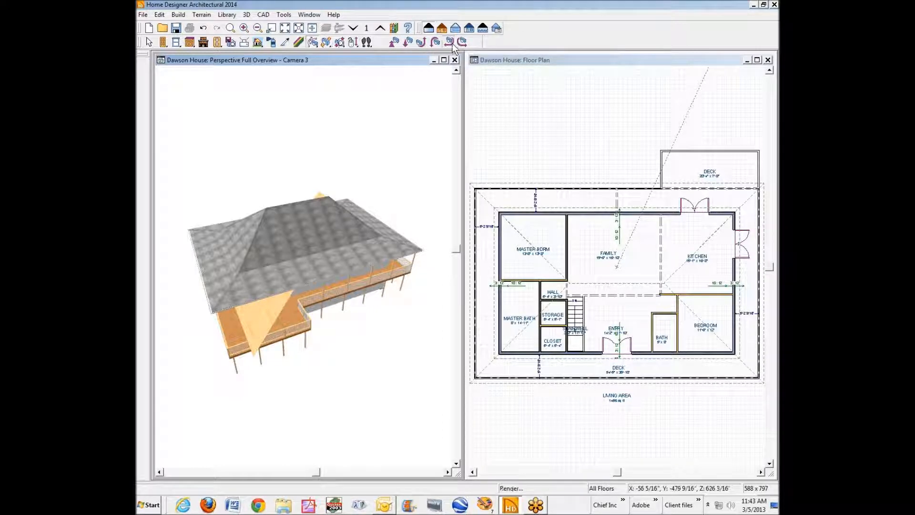
left_click(449, 42)
left_click(449, 41)
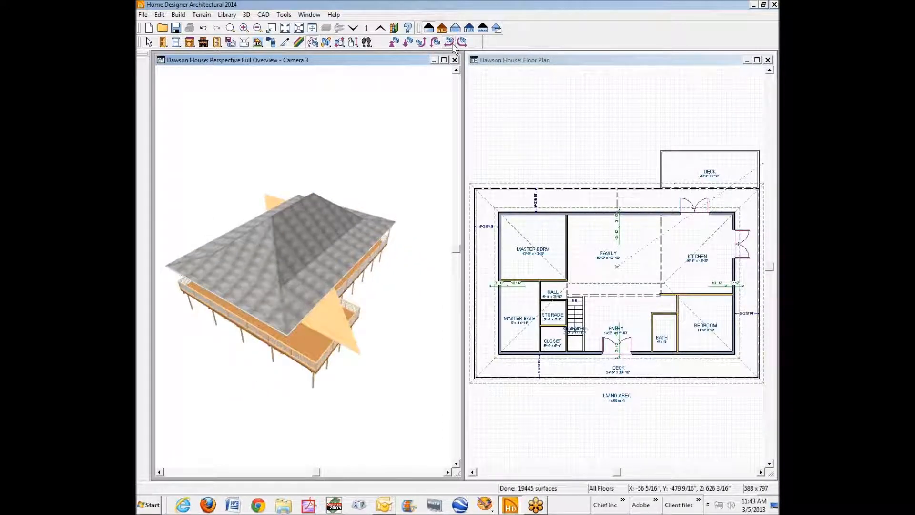
left_click(453, 42)
left_click(453, 42)
left_click(453, 43)
left_click(453, 43)
left_click(453, 43)
left_click(453, 43)
left_click(453, 43)
left_click(453, 43)
left_click(453, 43)
left_click(453, 43)
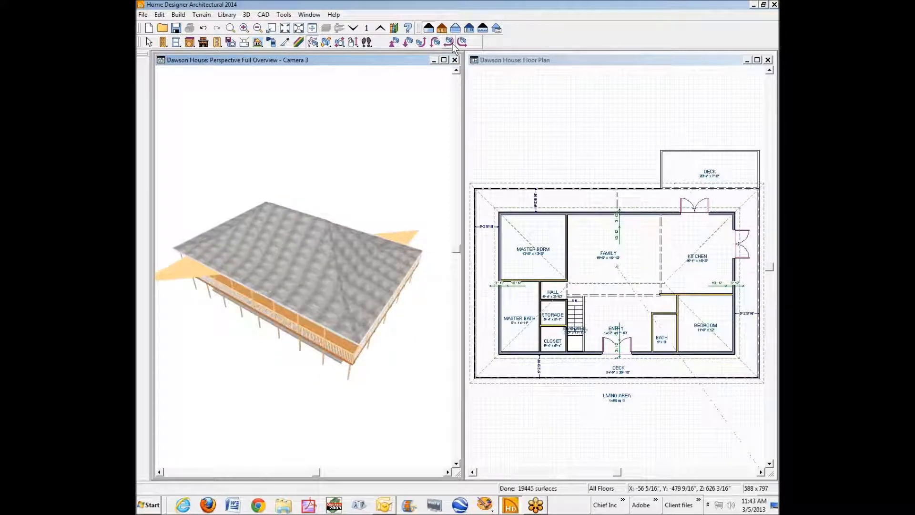
left_click(453, 43)
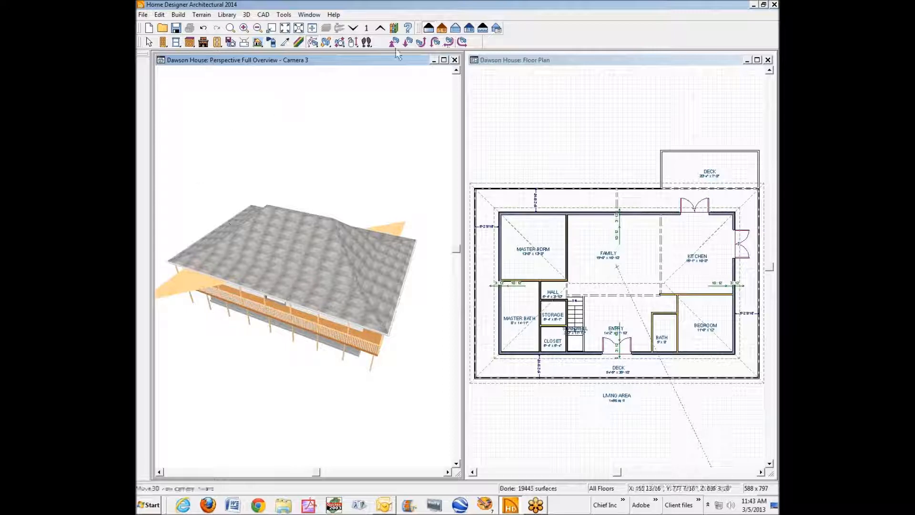
left_click(450, 43)
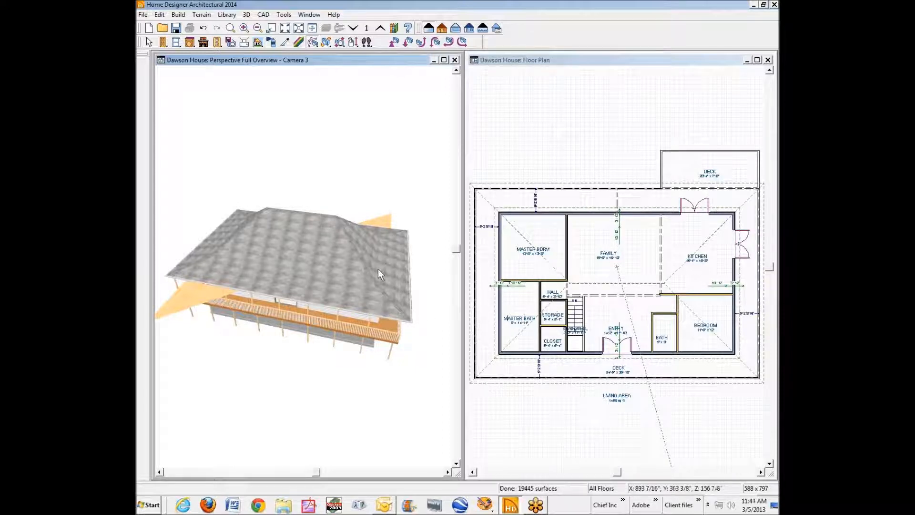
Check the roof options of the exterior wall along the master bedroom and master bath, keeping it a Full Gable Wall.
right_click(500, 300)
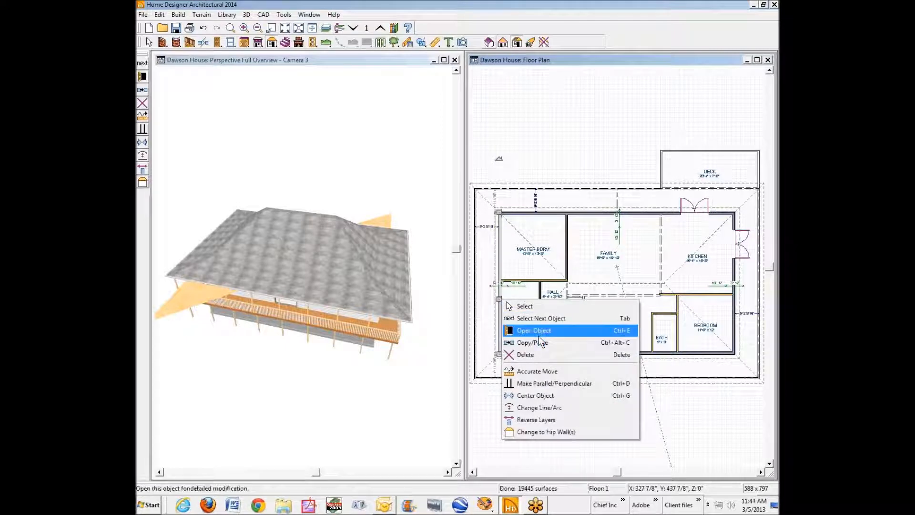
left_click(539, 331)
left_click(175, 26)
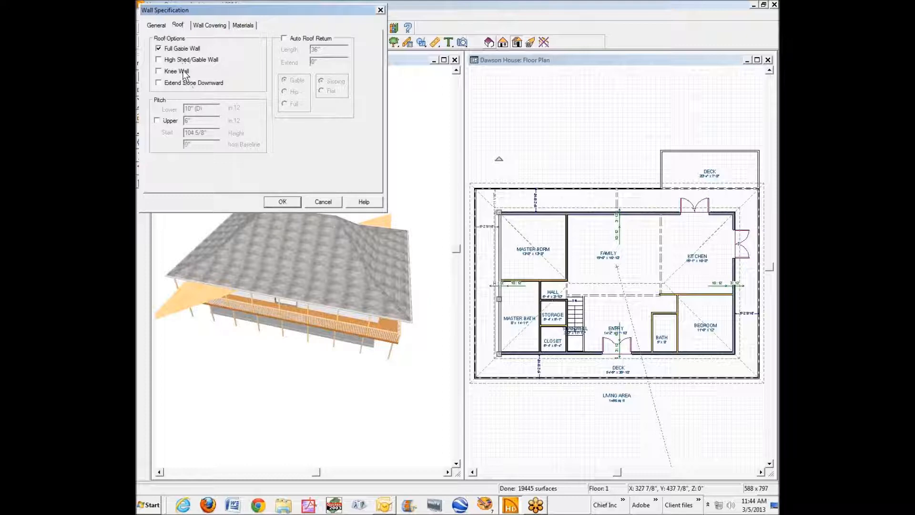
left_click(278, 203)
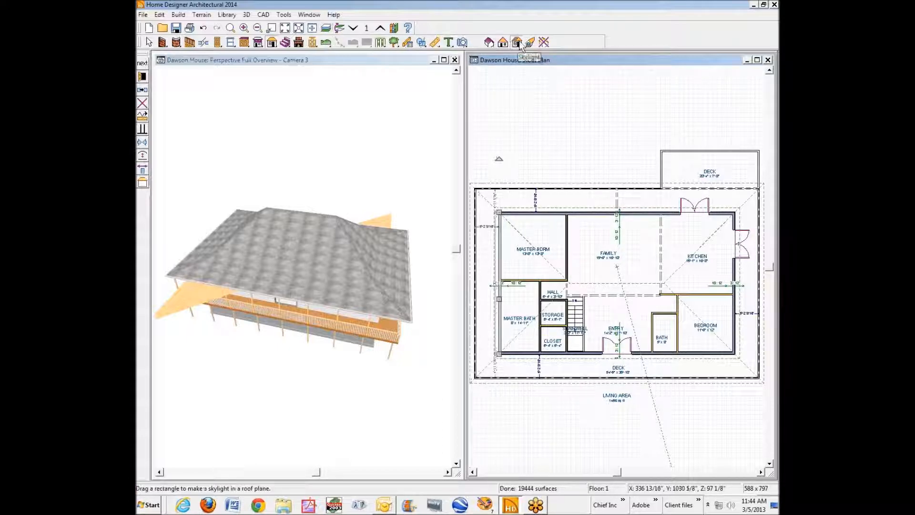
Rebuild the roof with a 12 in 12 pitch and dismiss the reversed wall layer warning.
left_click(503, 43)
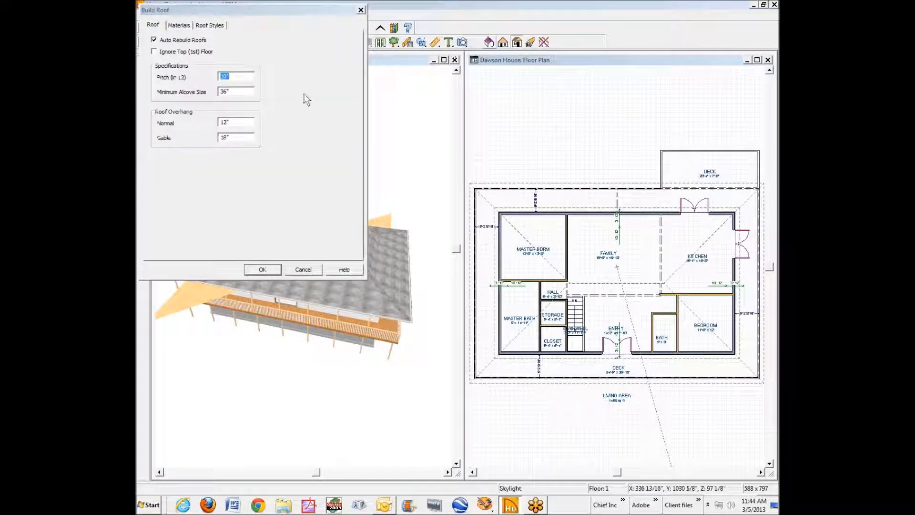
type("12")
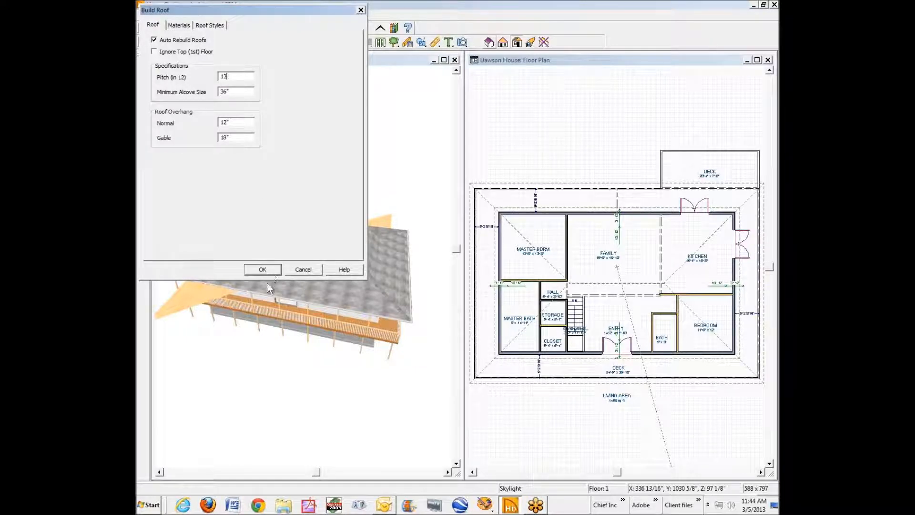
left_click(261, 270)
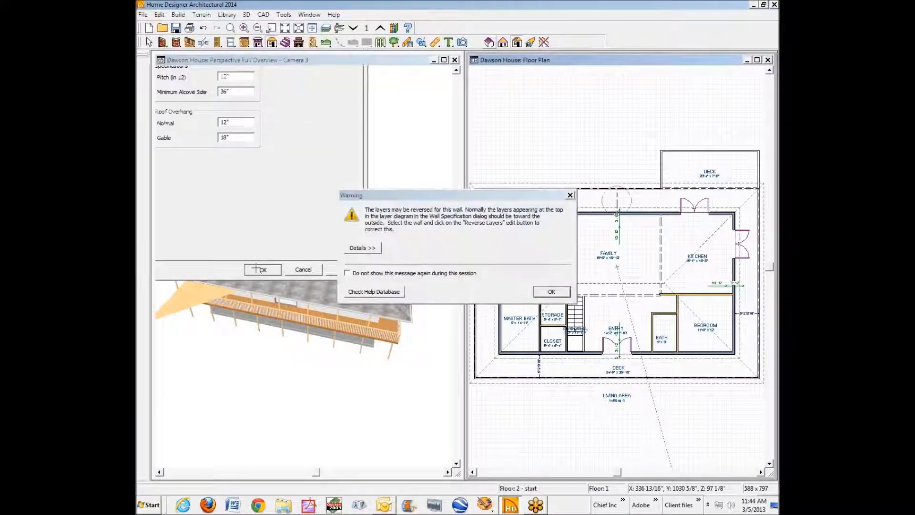
left_click(549, 292)
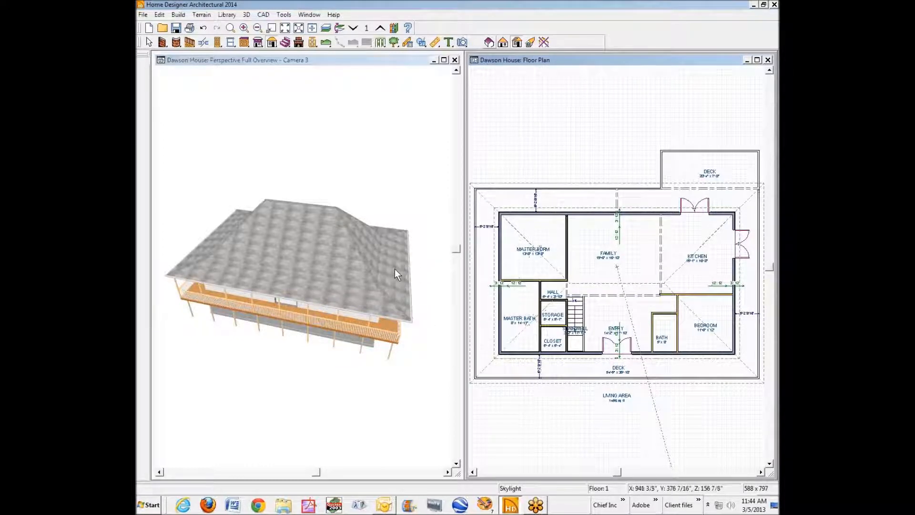
Examine the rebuilt roof around the house in the 3D overview, from the front and the end walls to the rear deck extension.
left_click(317, 61)
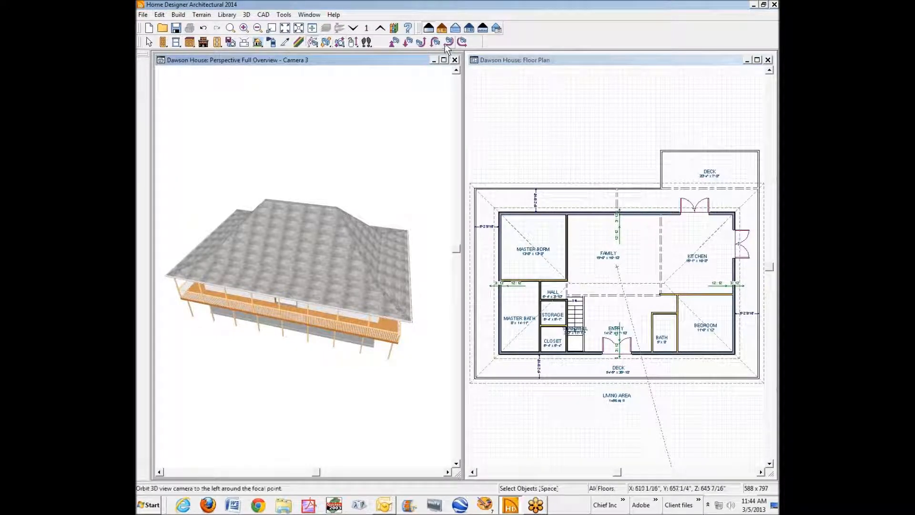
left_click(446, 43)
left_click(445, 44)
left_click(445, 44)
left_click(445, 44)
left_click(445, 44)
left_click(445, 44)
left_click(445, 43)
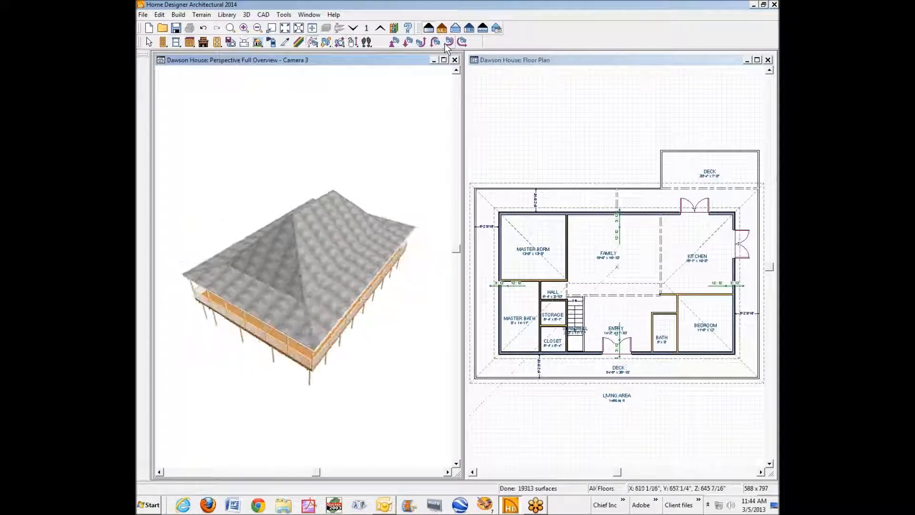
left_click(444, 44)
left_click(445, 44)
left_click(445, 44)
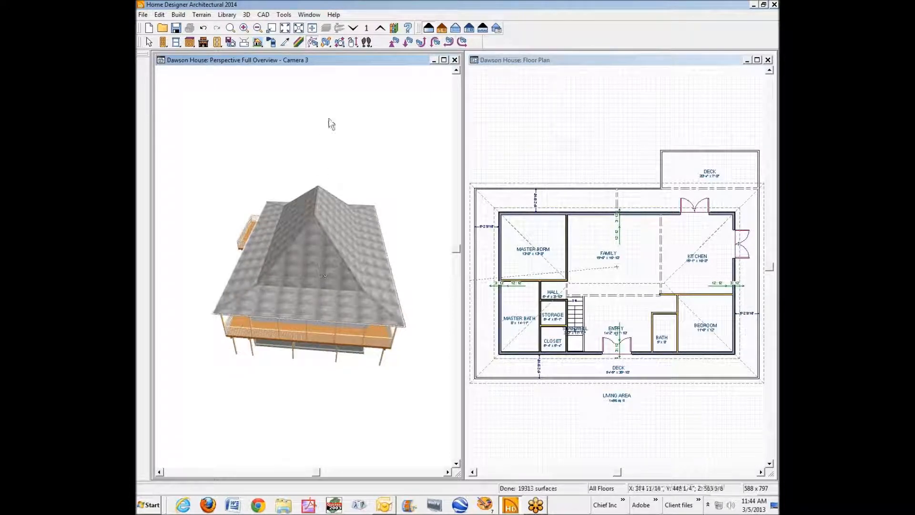
left_click(447, 43)
left_click(447, 43)
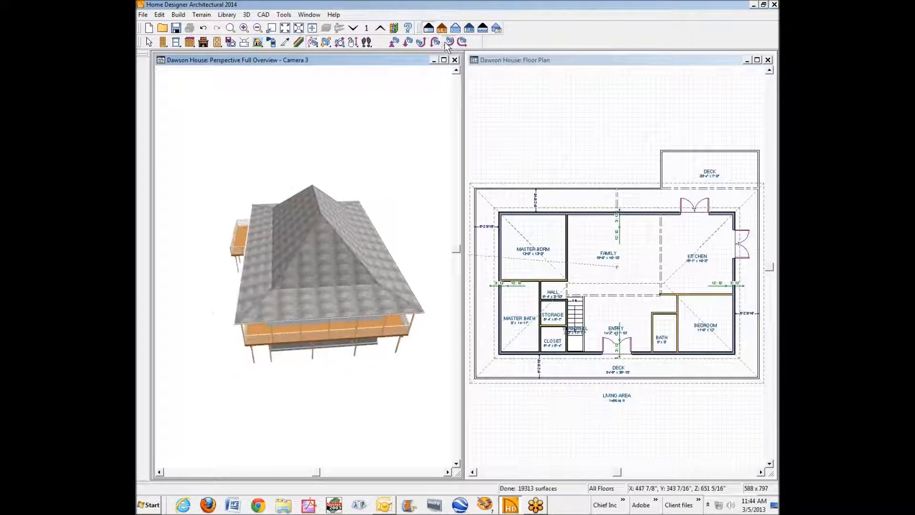
left_click(448, 44)
left_click(447, 43)
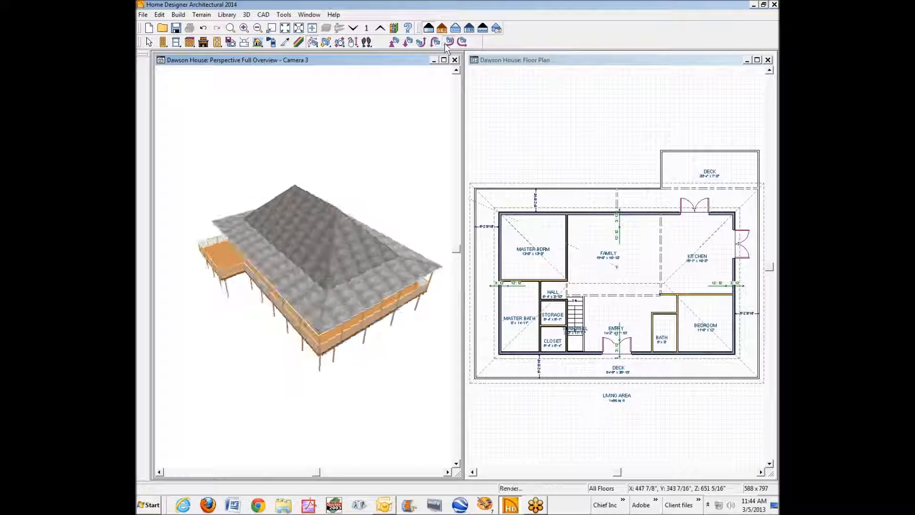
left_click(446, 43)
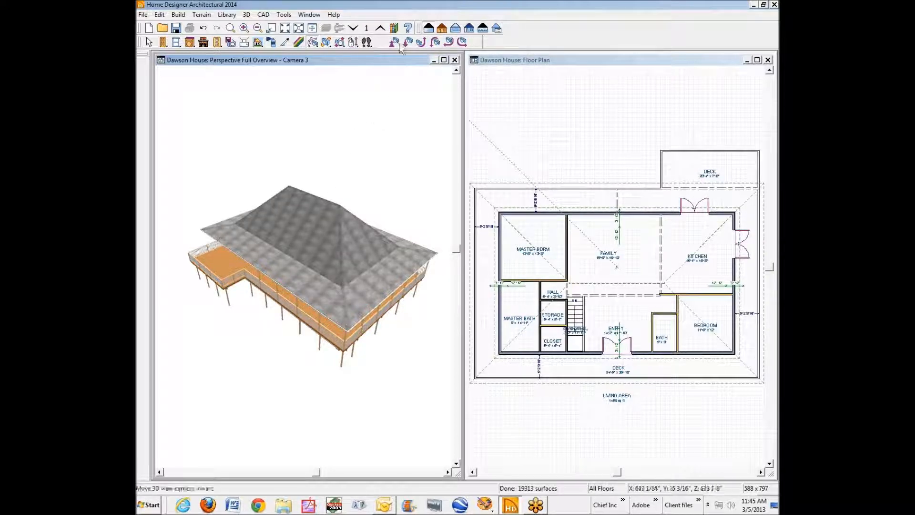
left_click(450, 43)
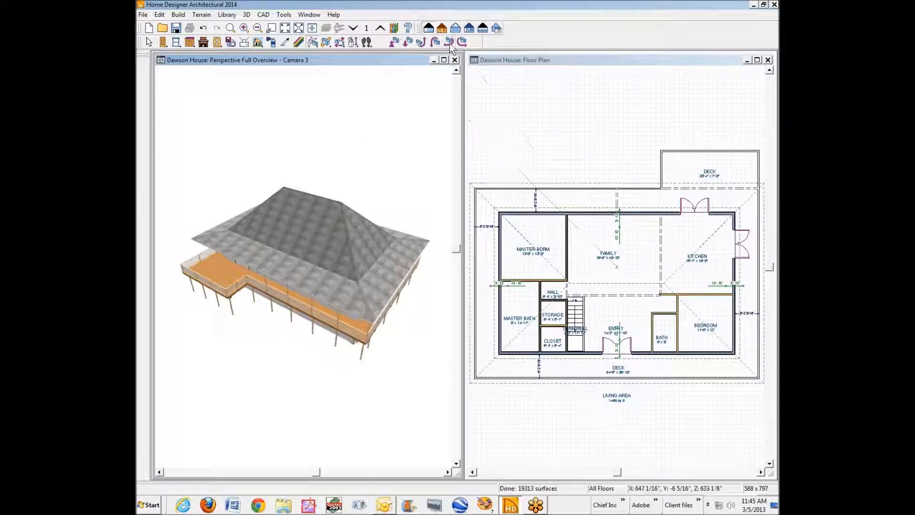
left_click(450, 43)
left_click(450, 44)
left_click(450, 44)
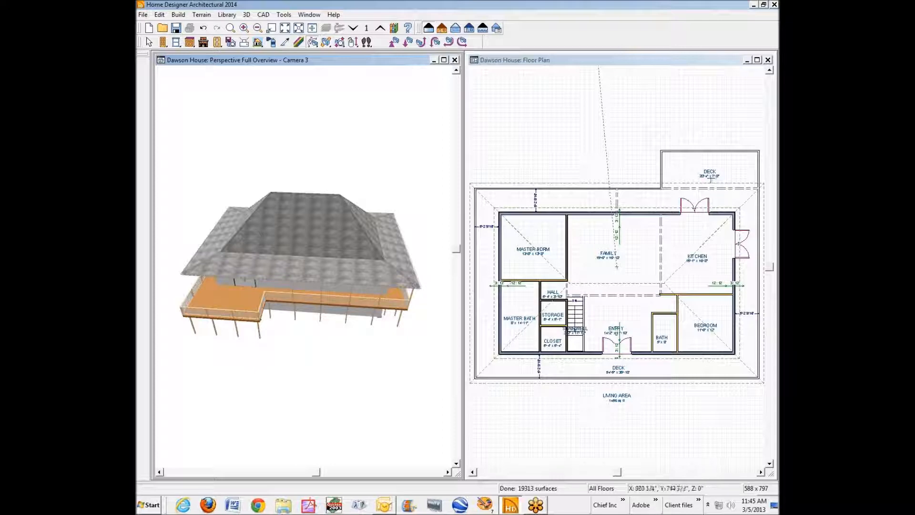
left_click(736, 189)
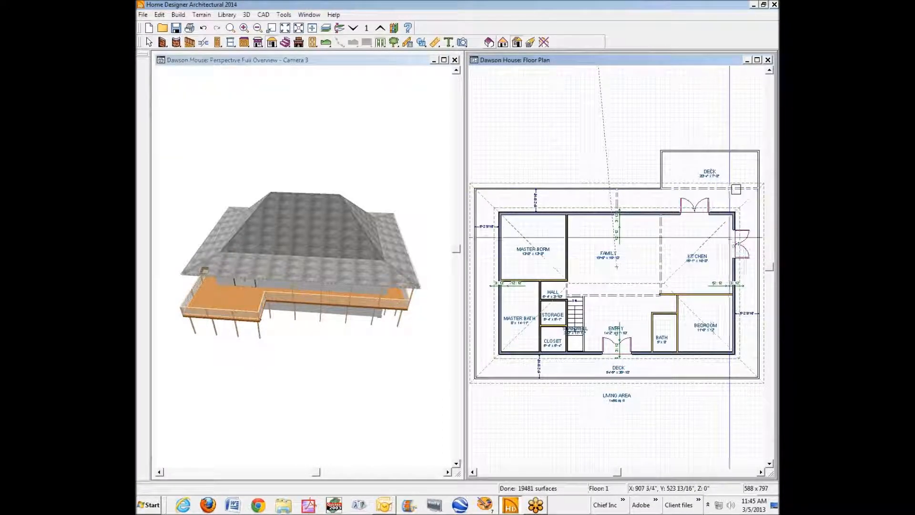
left_click(737, 190)
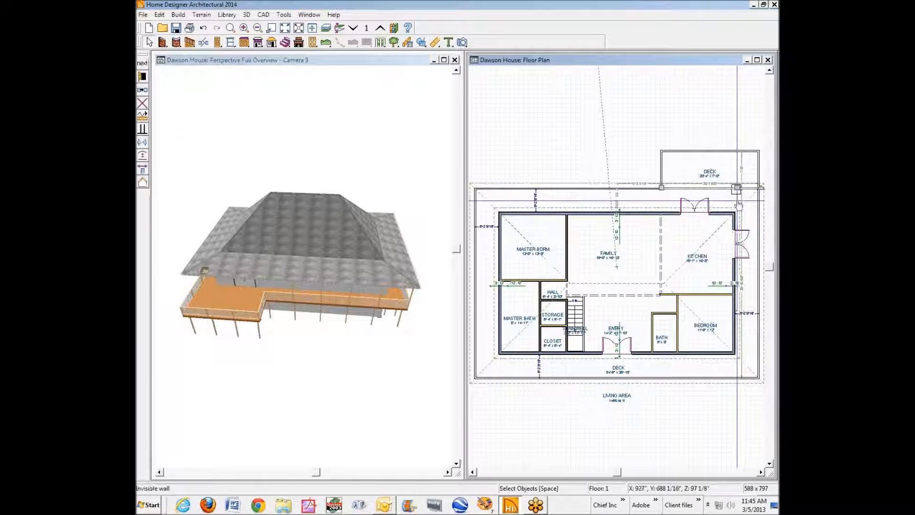
left_click(737, 200)
left_click(739, 194)
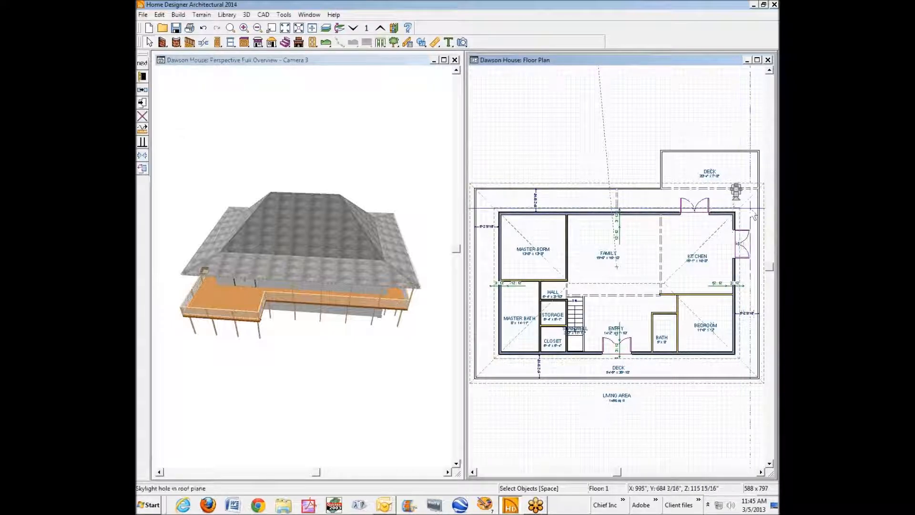
key("Delete")
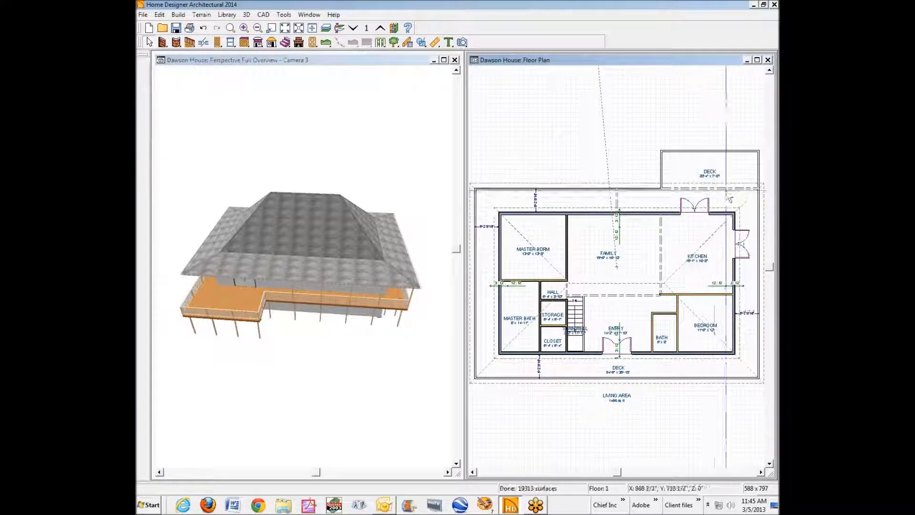
Check the wall type options of the invisible wall between the rear deck extension and the wraparound deck.
left_click(739, 188)
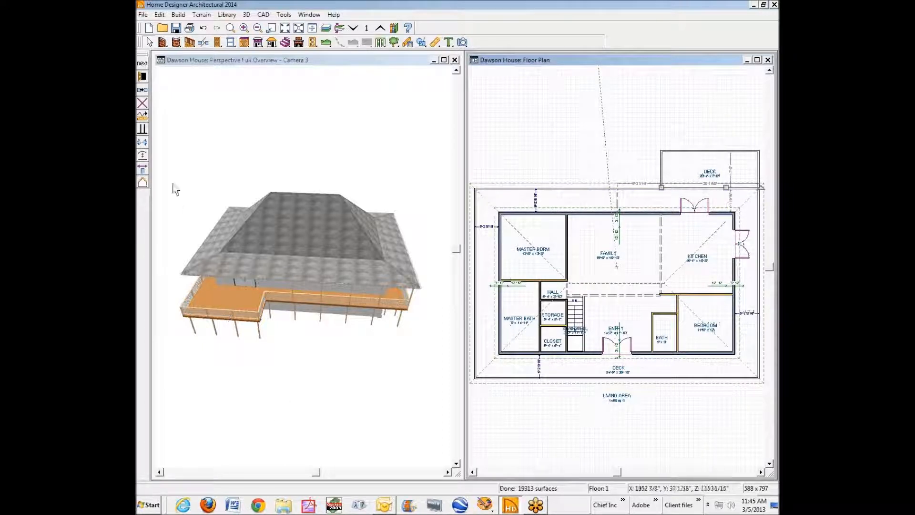
left_click(142, 77)
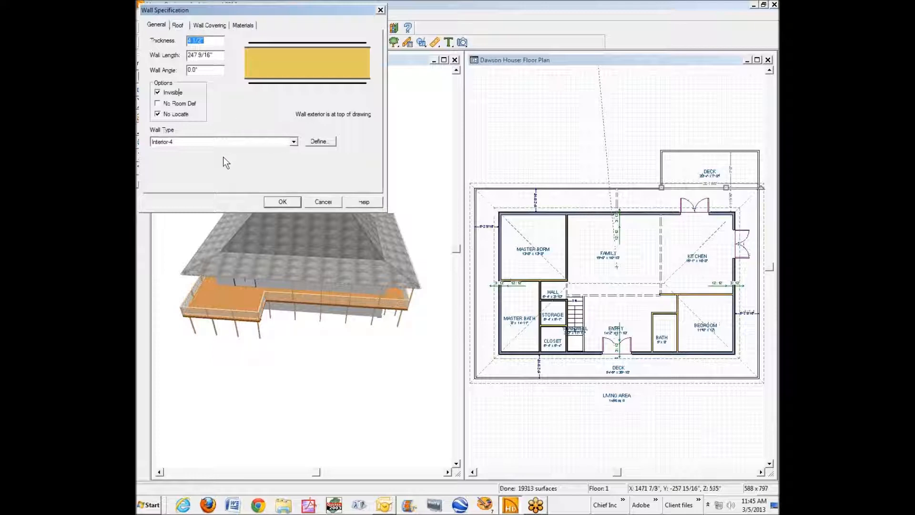
left_click(292, 143)
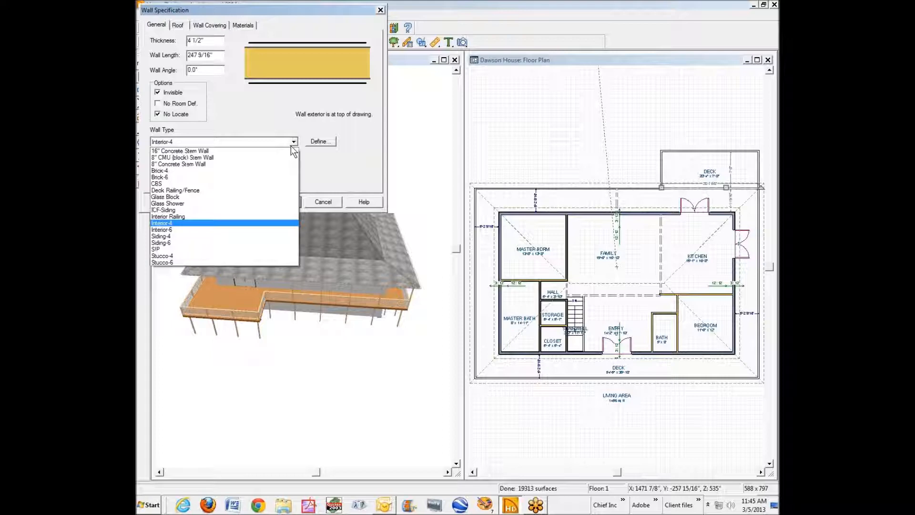
left_click(321, 147)
left_click(329, 198)
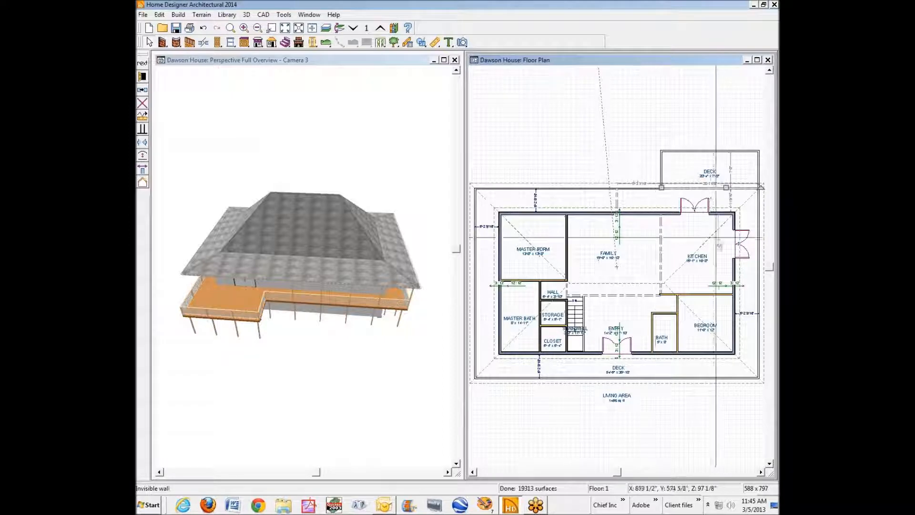
Replace the invisible wall between the rear deck extension and the wraparound deck with a straight deck railing.
scroll(726, 203, "up", 2)
scroll(727, 203, "up", 2)
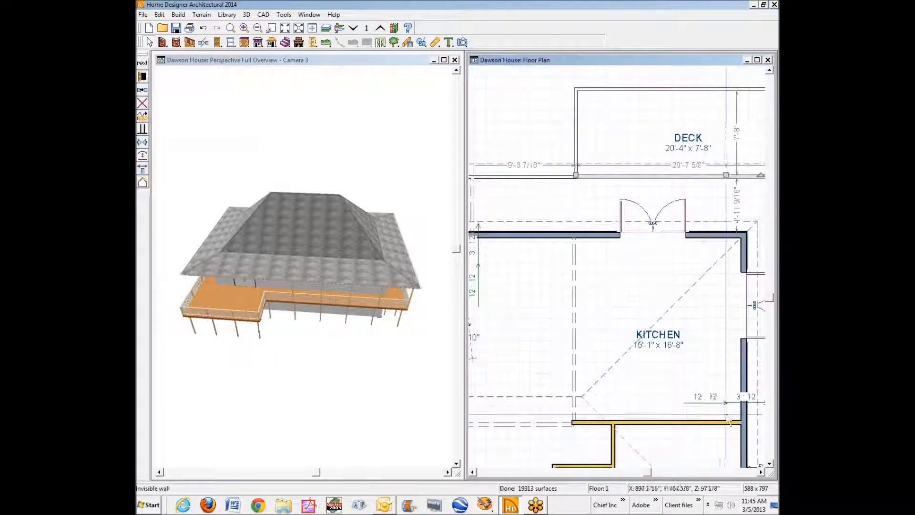
left_click(760, 472)
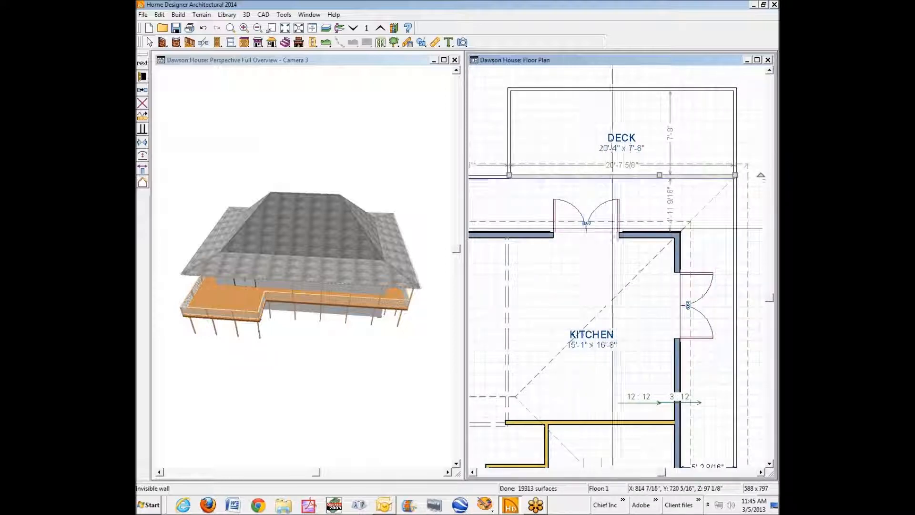
key("Delete")
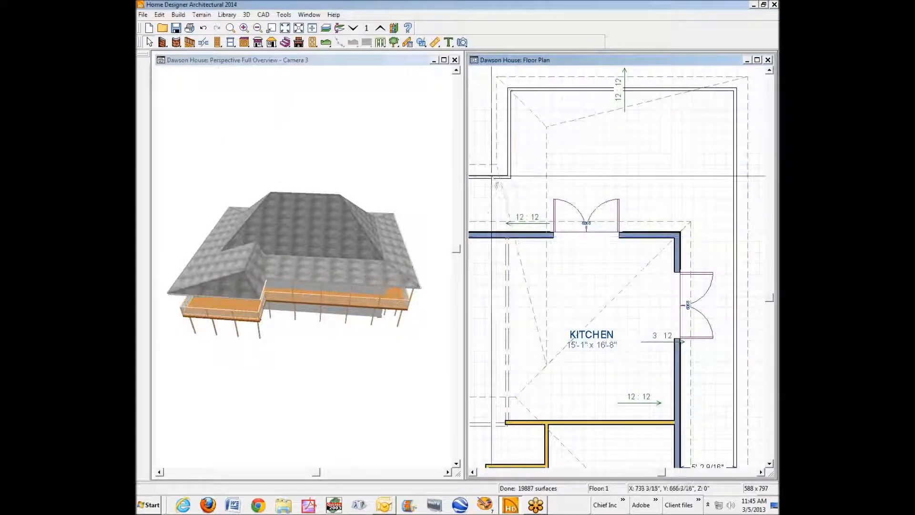
left_click(194, 44)
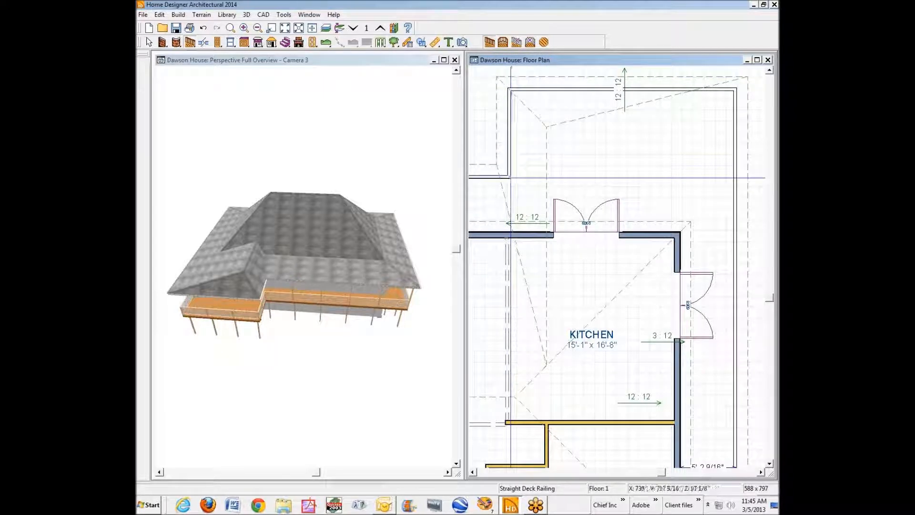
left_click_drag(510, 176, 731, 170)
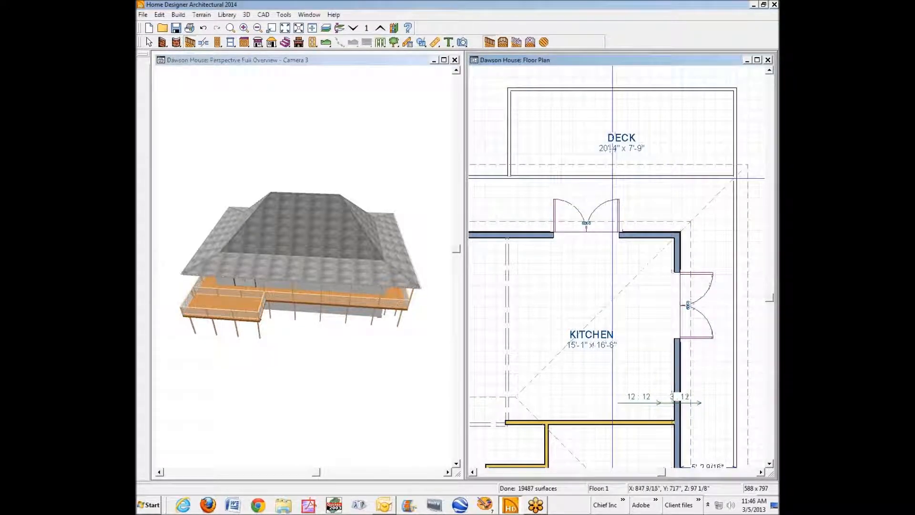
Set the new dividing railing's type to No Rail with the Post to Overhead Beam option.
right_click(592, 179)
left_click(617, 208)
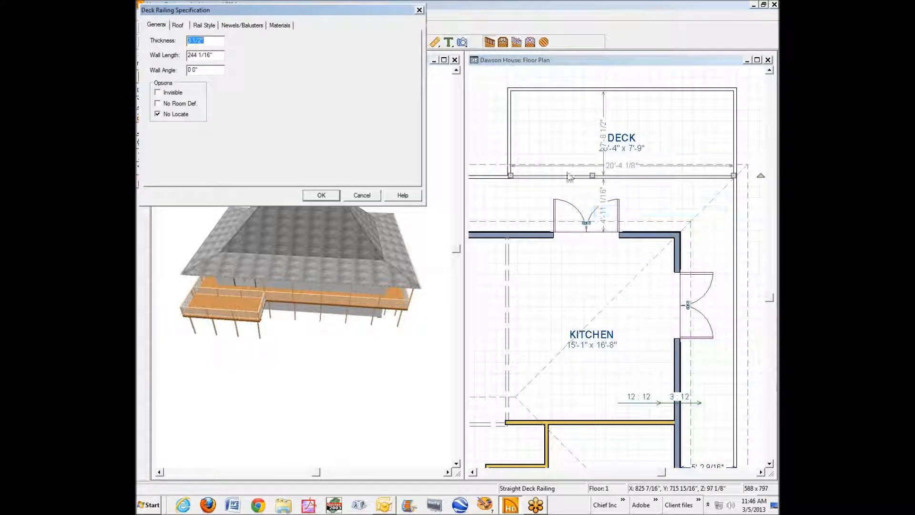
left_click(204, 26)
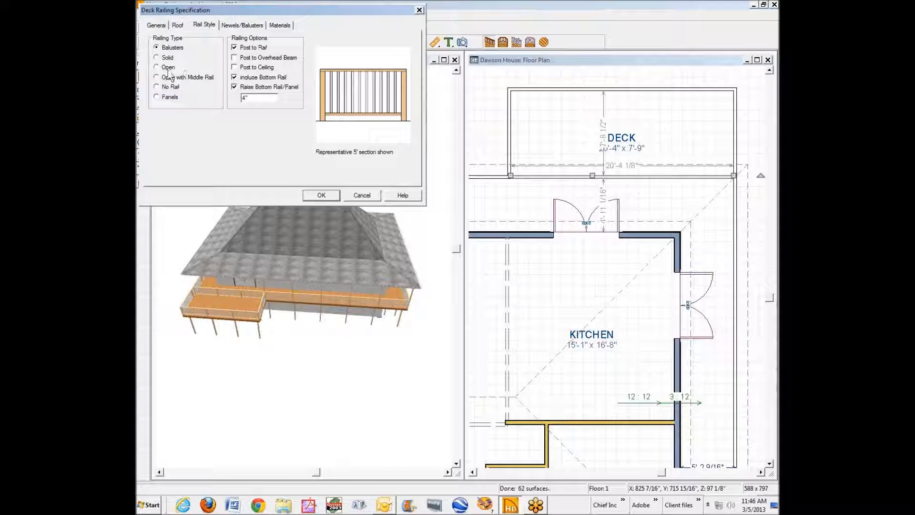
left_click(168, 87)
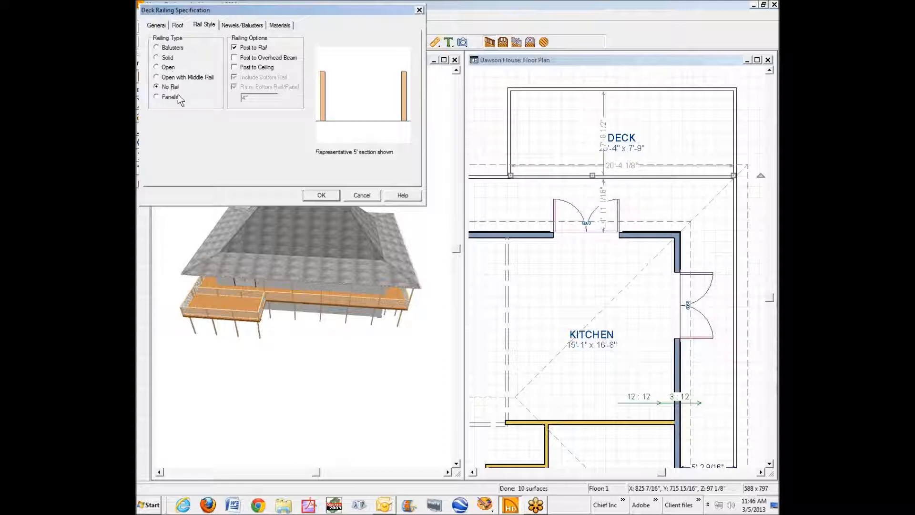
left_click(251, 58)
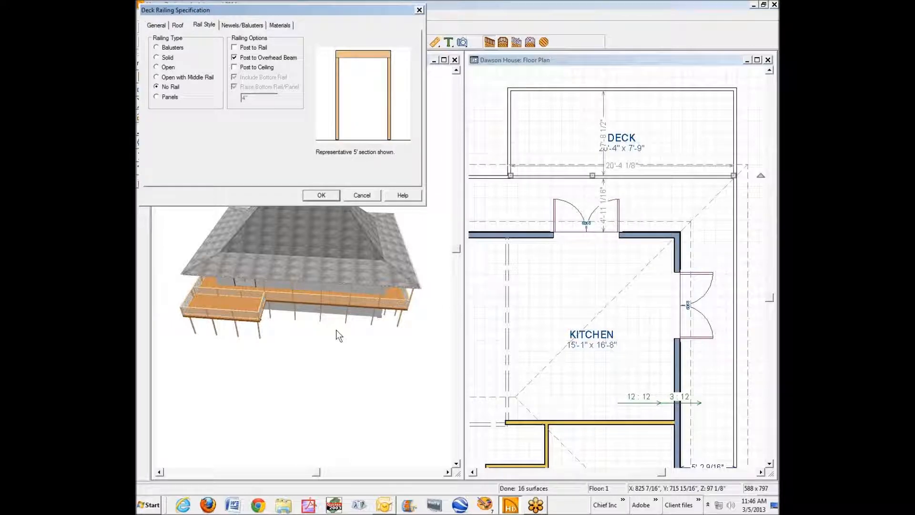
left_click(321, 196)
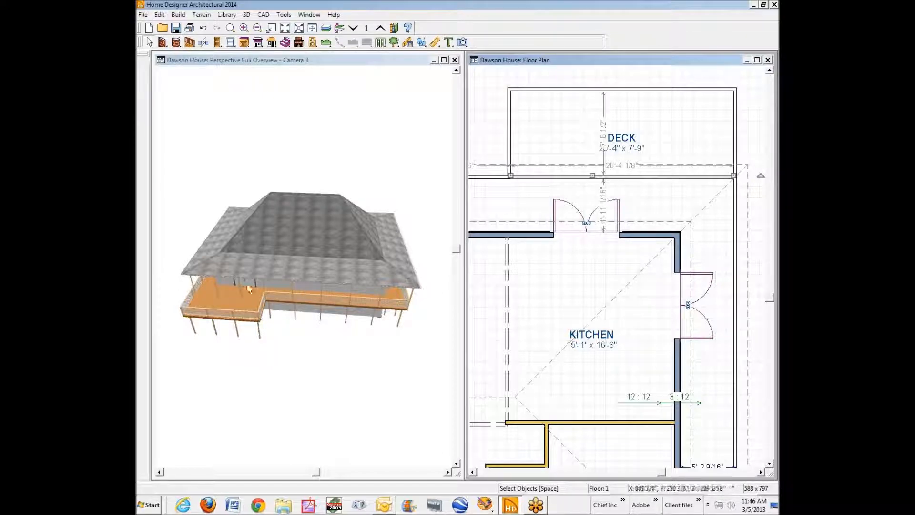
Set the newel spacing of the railing dividing the rear deck extension from the wraparound deck to 240 inches on center.
left_click(474, 208)
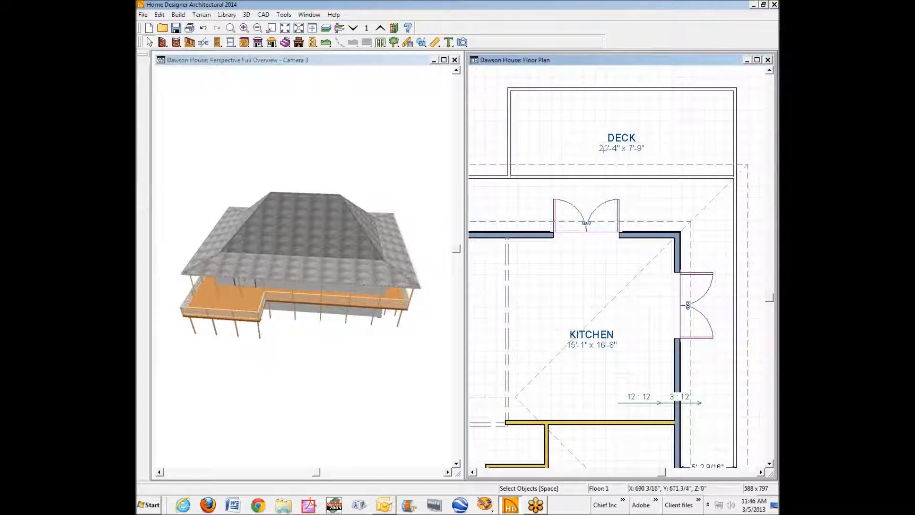
right_click(534, 181)
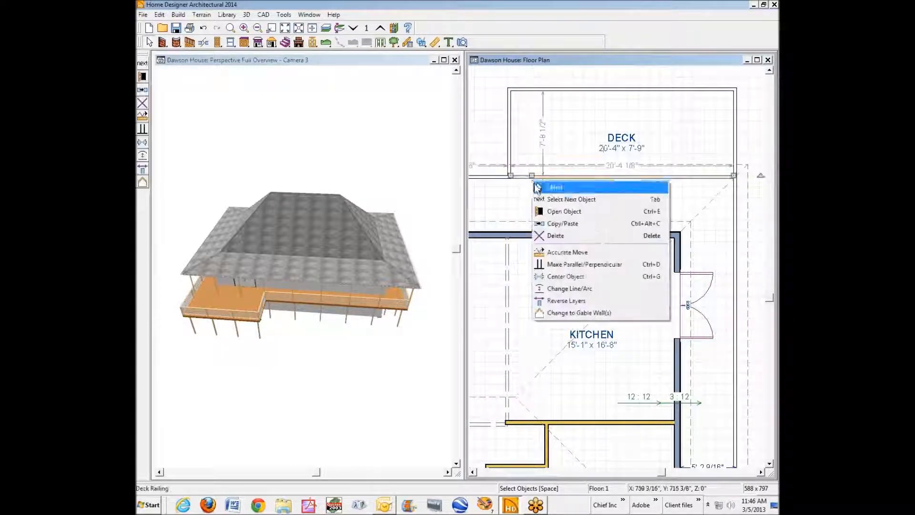
left_click(568, 212)
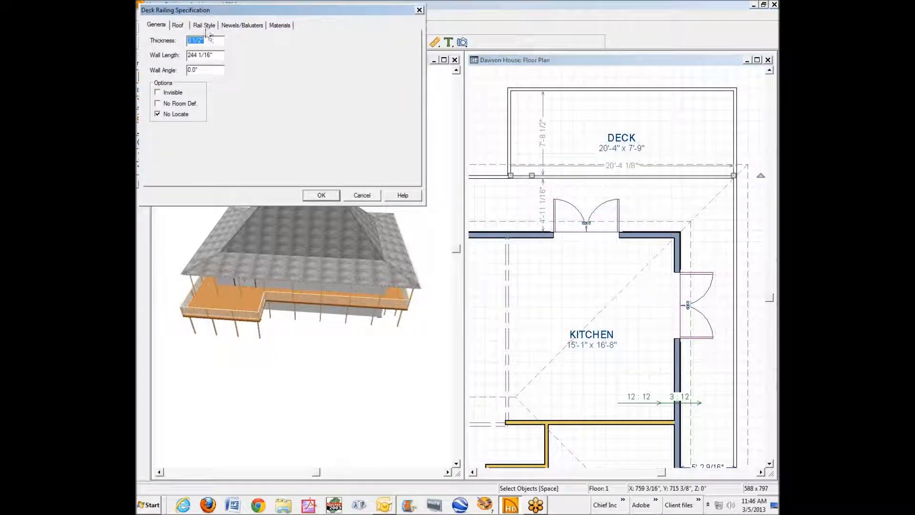
left_click(239, 27)
left_click(266, 152)
type("240")
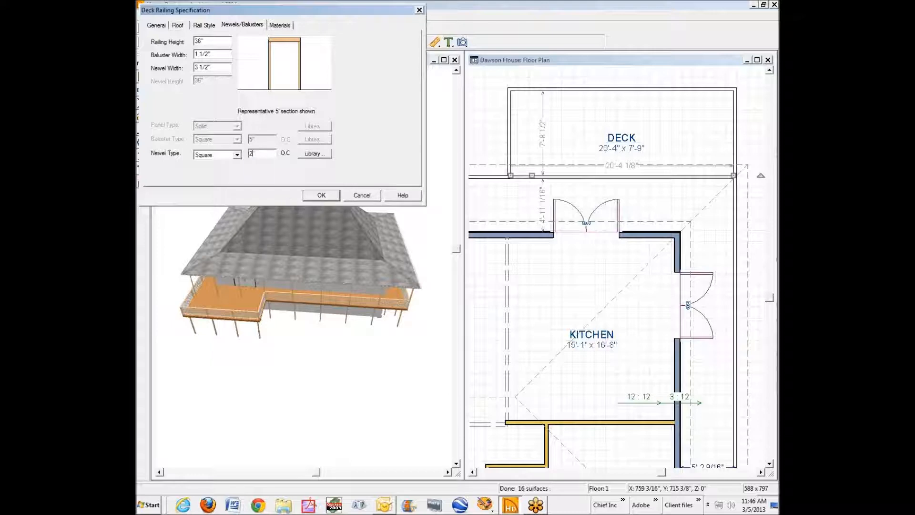
left_click(331, 196)
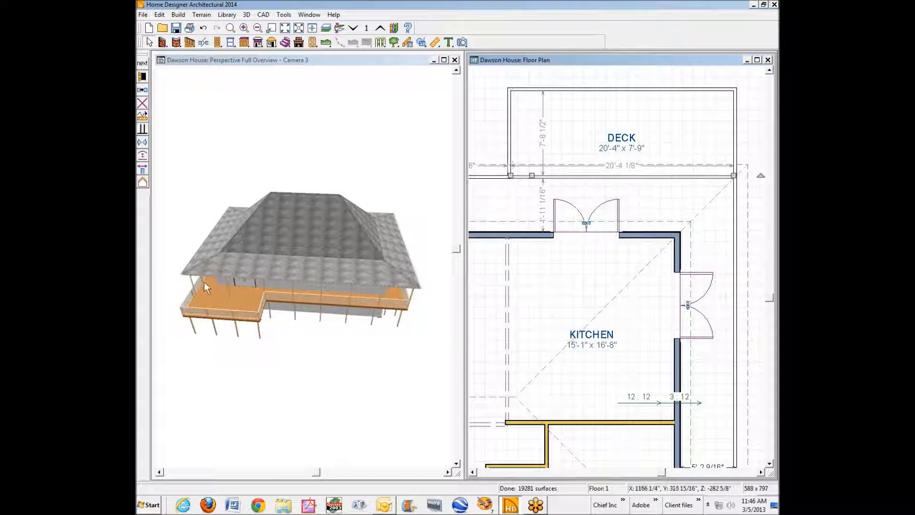
Increase the dividing railing's on-center newel spacing further to remove its intermediate post, and deselect the railing.
left_click(142, 77)
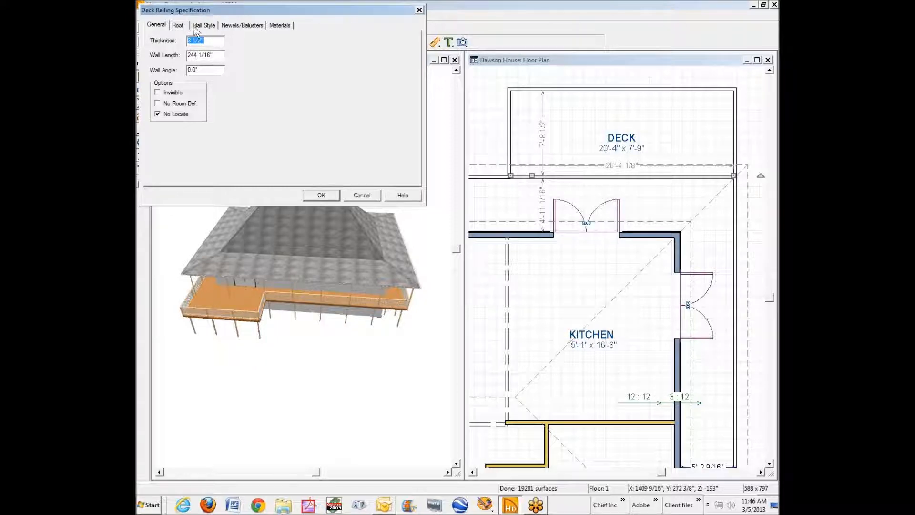
left_click(237, 29)
double_click(267, 153)
type("38")
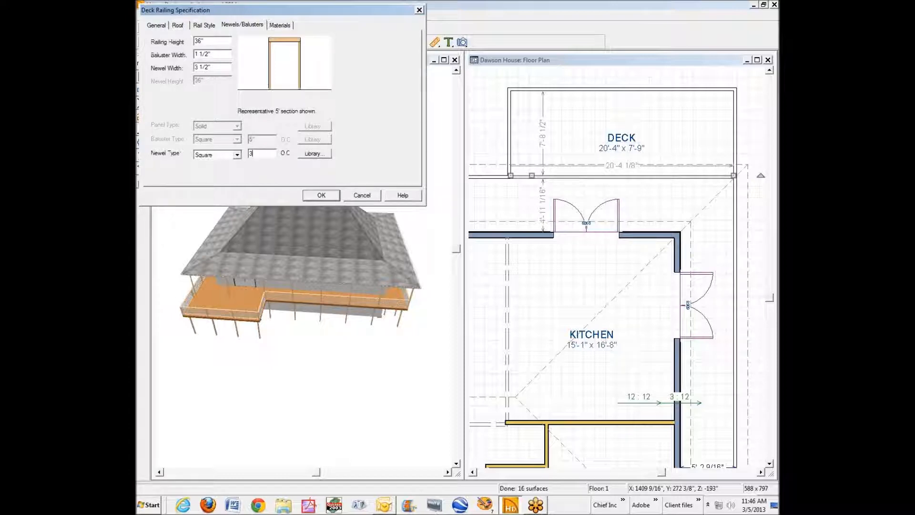
left_click(320, 196)
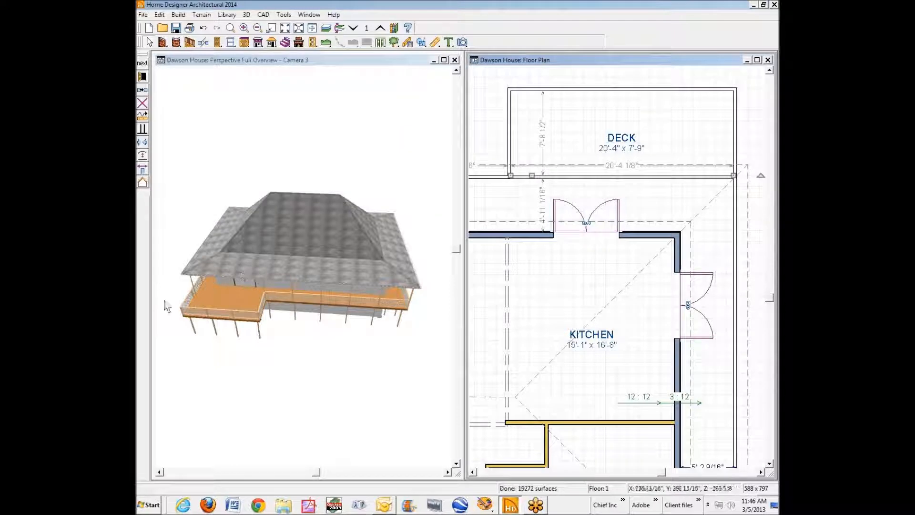
left_click(165, 343)
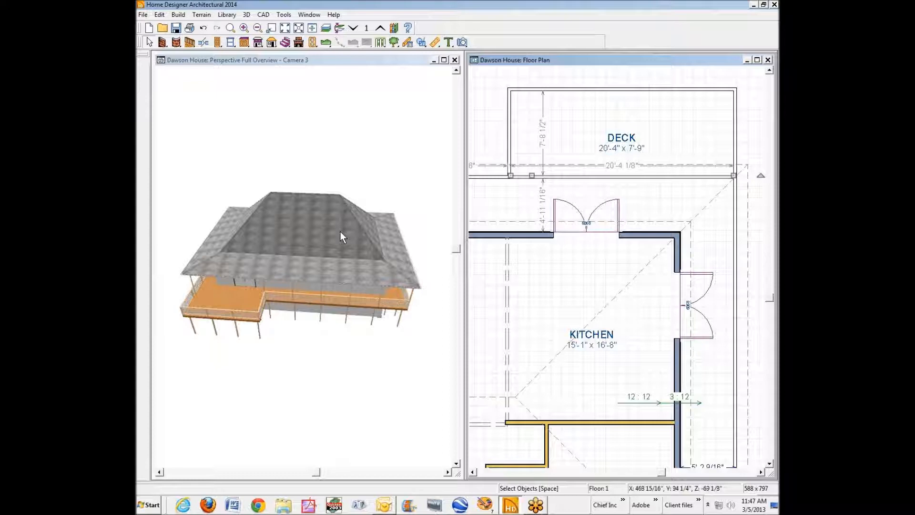
key("Escape")
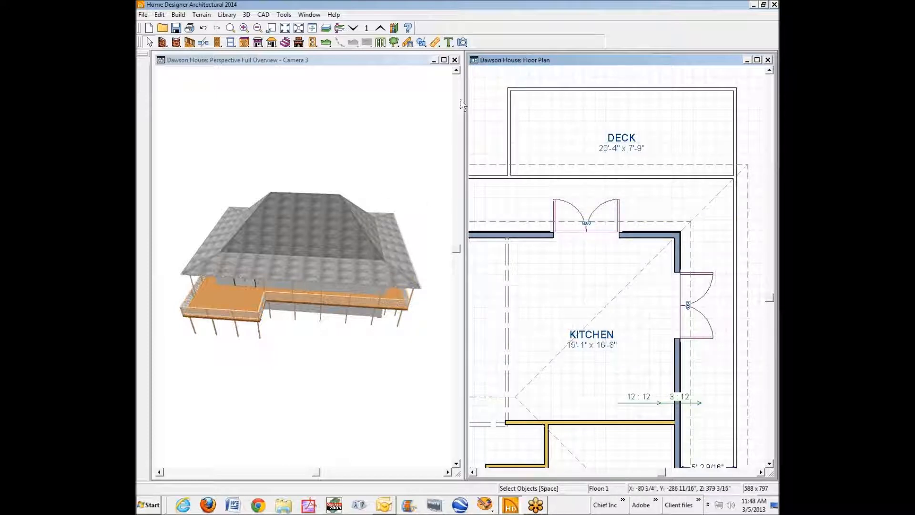
Close the 3D overview and display the whole floor plan in a maximized window.
left_click(455, 60)
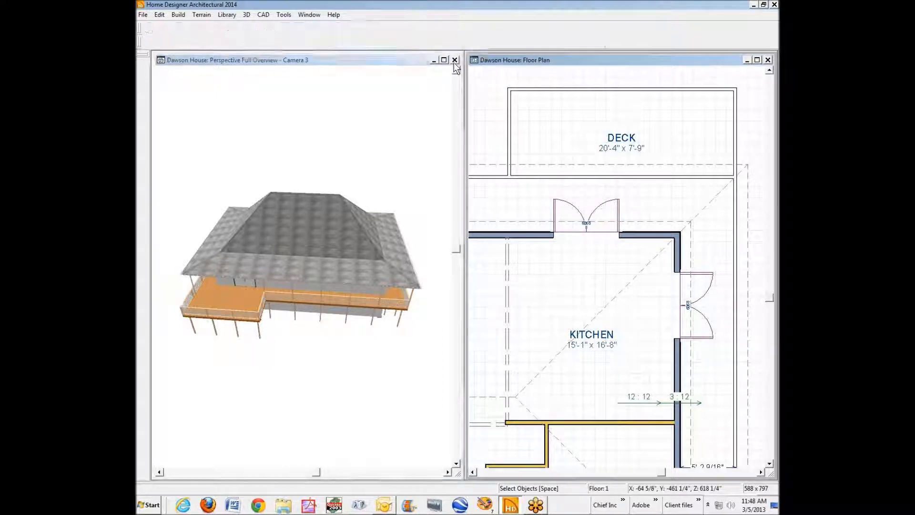
left_click(758, 60)
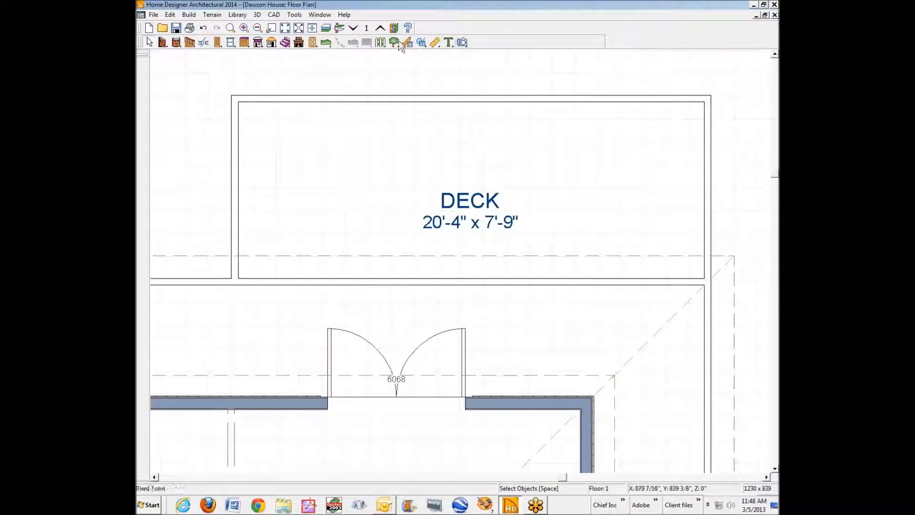
left_click(298, 27)
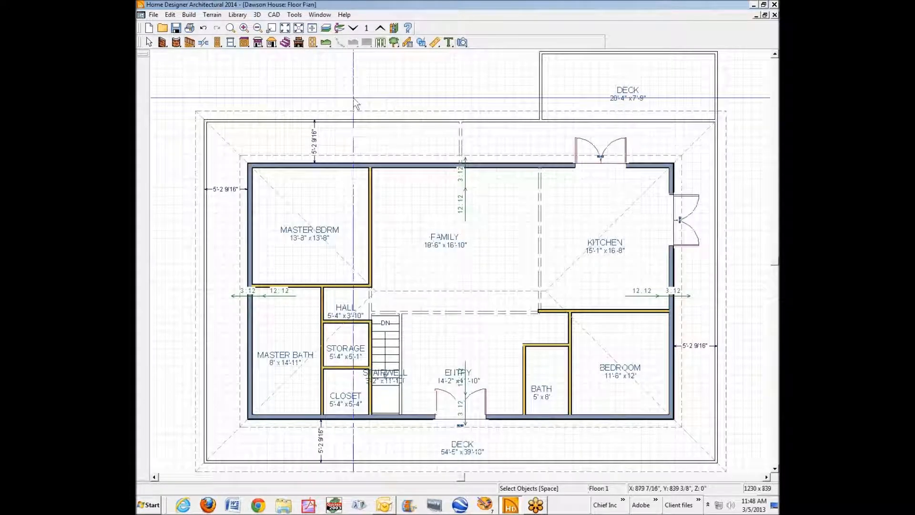
key("shift+h")
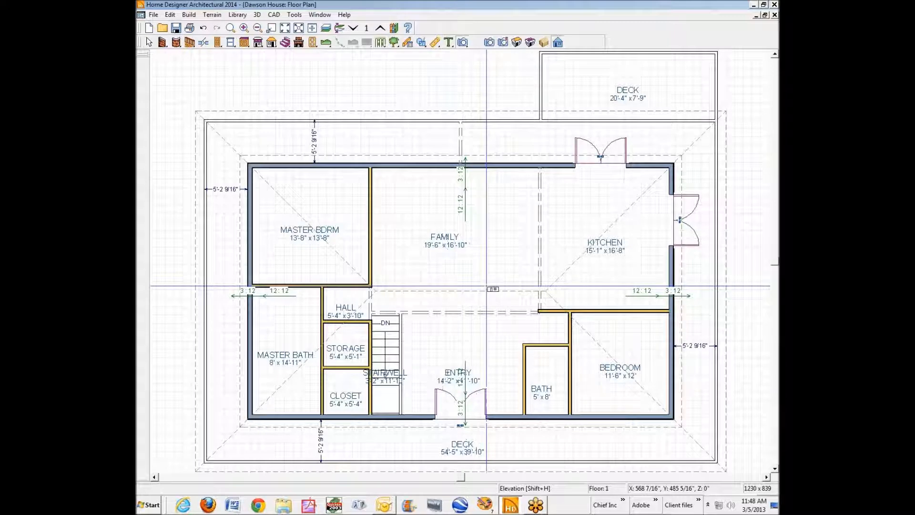
left_click_drag(487, 286, 290, 294)
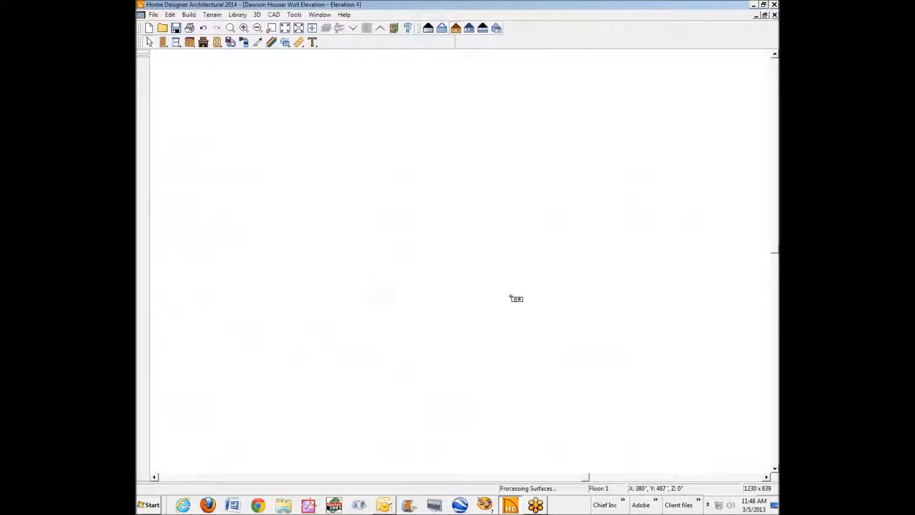
scroll(509, 293, "down", 1)
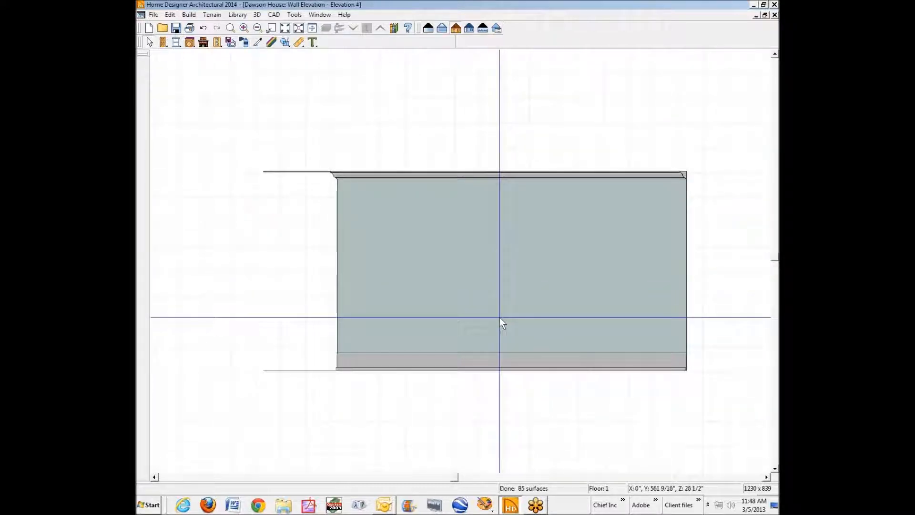
left_click(774, 15)
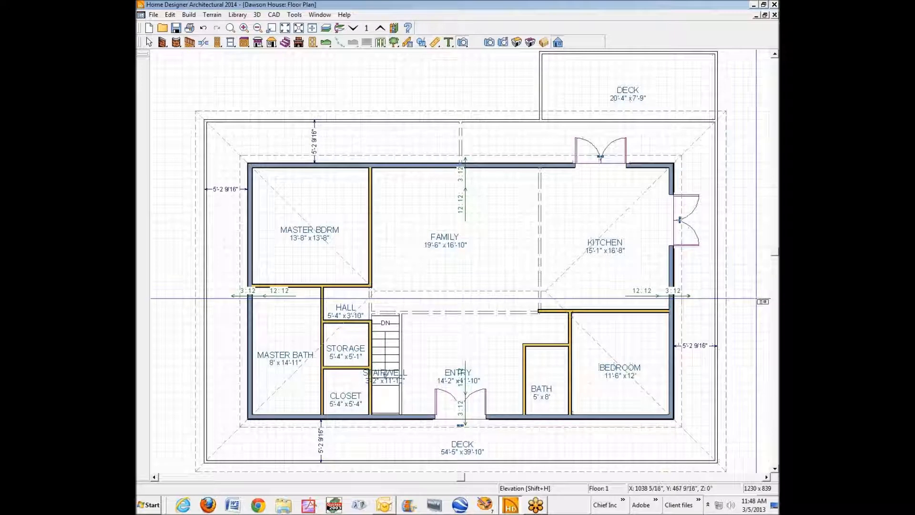
Create an elevation of the house's kitchen end and tape-measure the heights from the deck floor to the deck roof's eave and pitch break.
left_click_drag(763, 300, 414, 309)
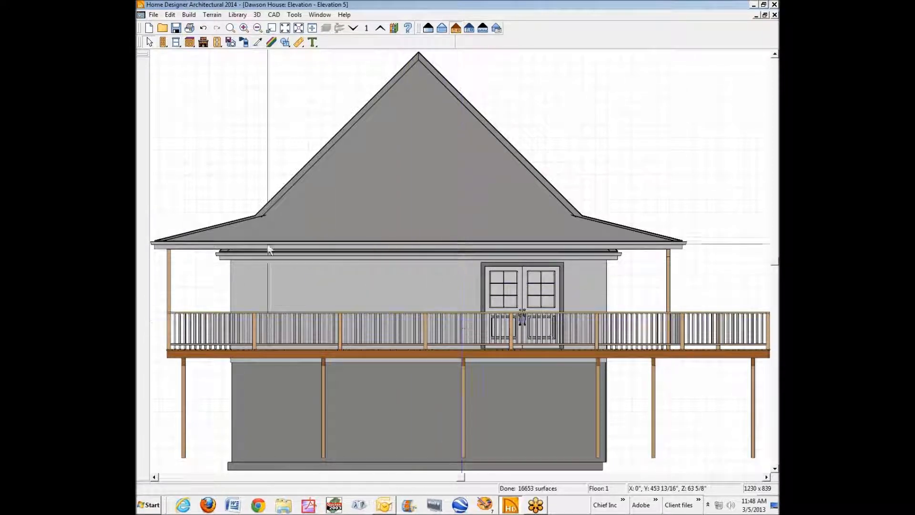
left_click(300, 42)
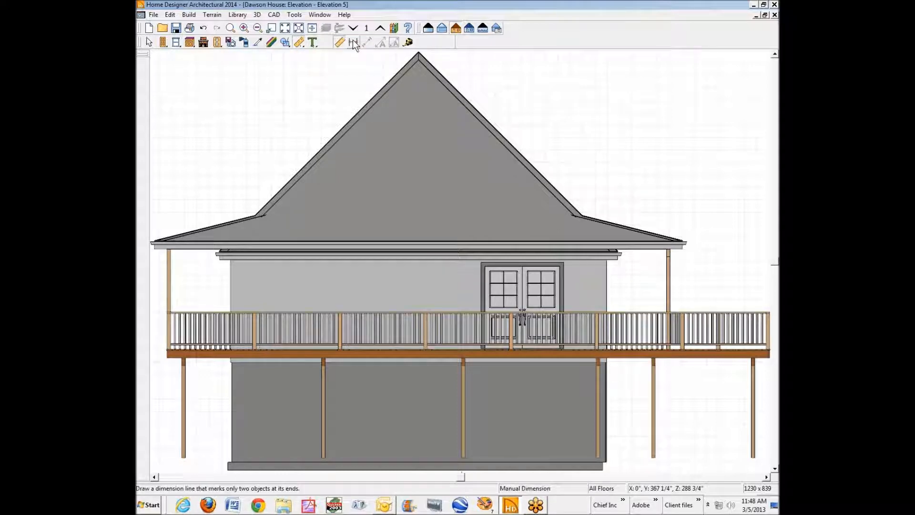
left_click(408, 42)
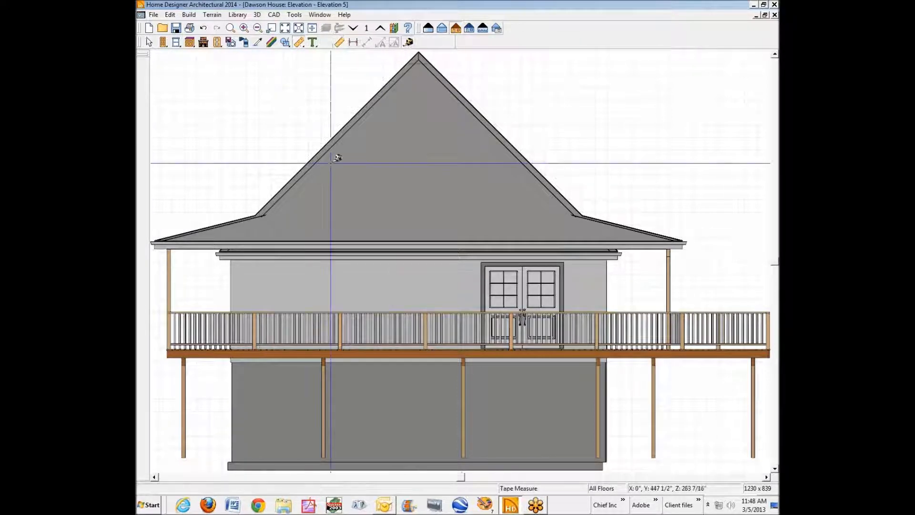
left_click_drag(241, 350, 245, 242)
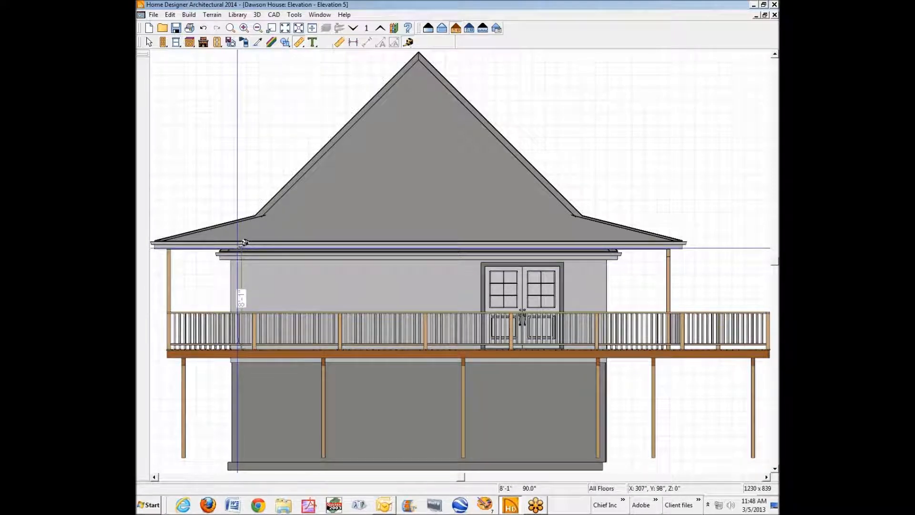
left_click_drag(244, 242, 245, 211)
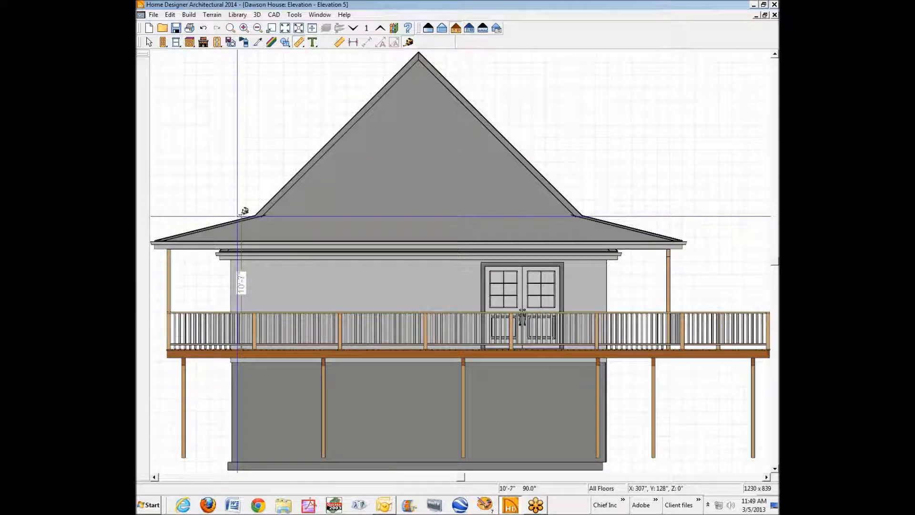
left_click_drag(237, 216, 265, 216)
left_click_drag(267, 351, 275, 209)
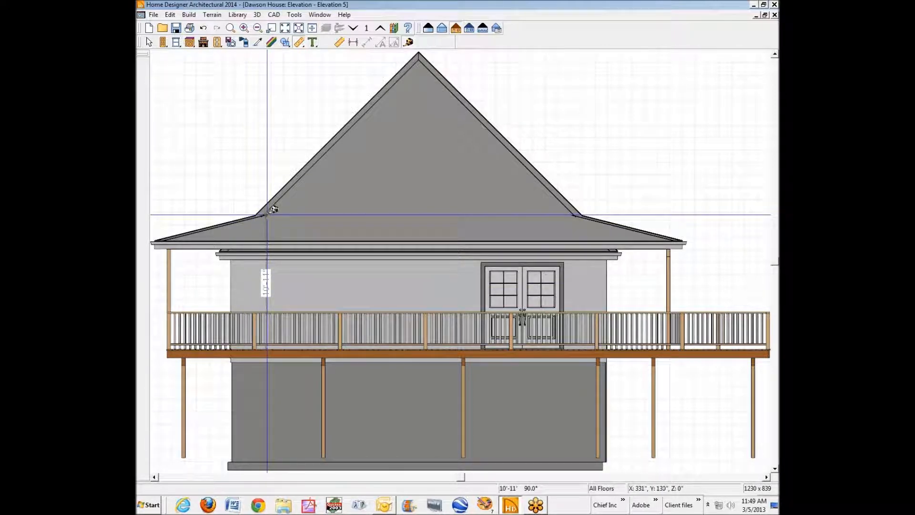
left_click_drag(275, 210, 234, 223)
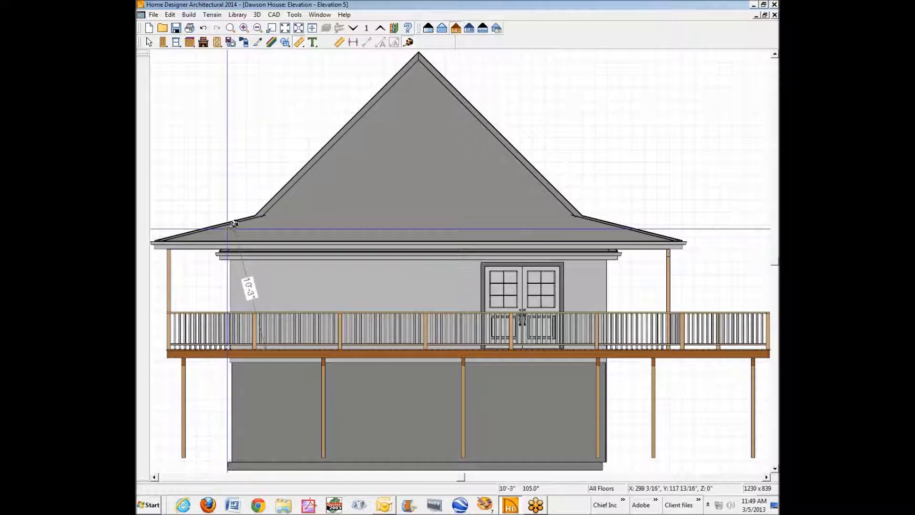
left_click_drag(227, 229, 409, 224)
key("space")
Set the lower roof pitch of the rear wraparound deck railing to 4 in 12 in the floor plan.
key("ctrl+Tab")
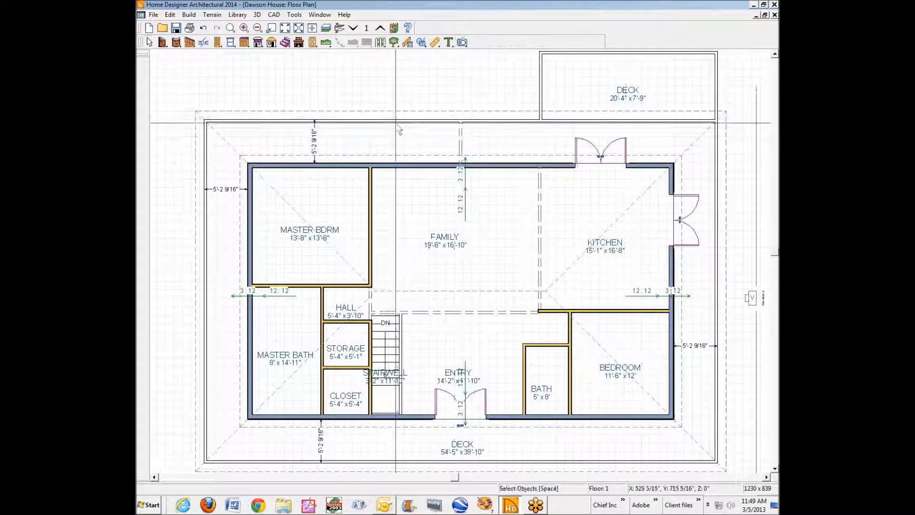
left_click(396, 120)
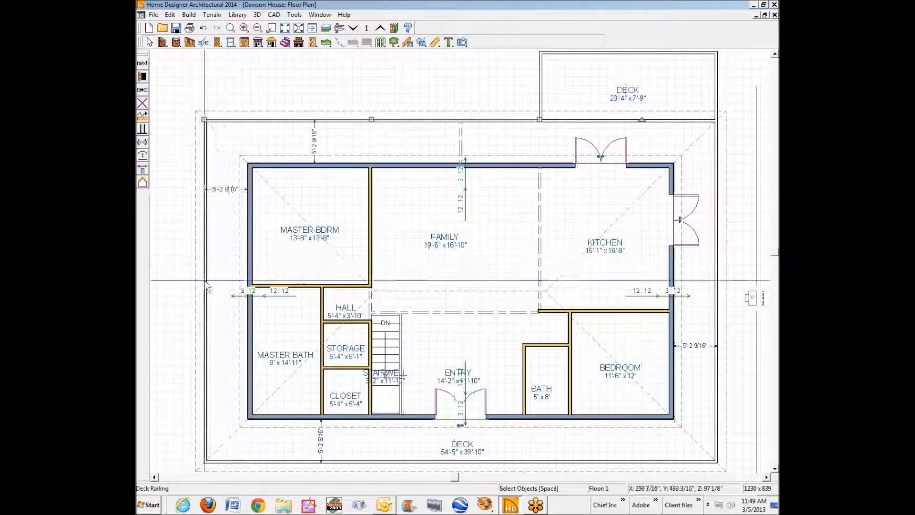
left_click(270, 291)
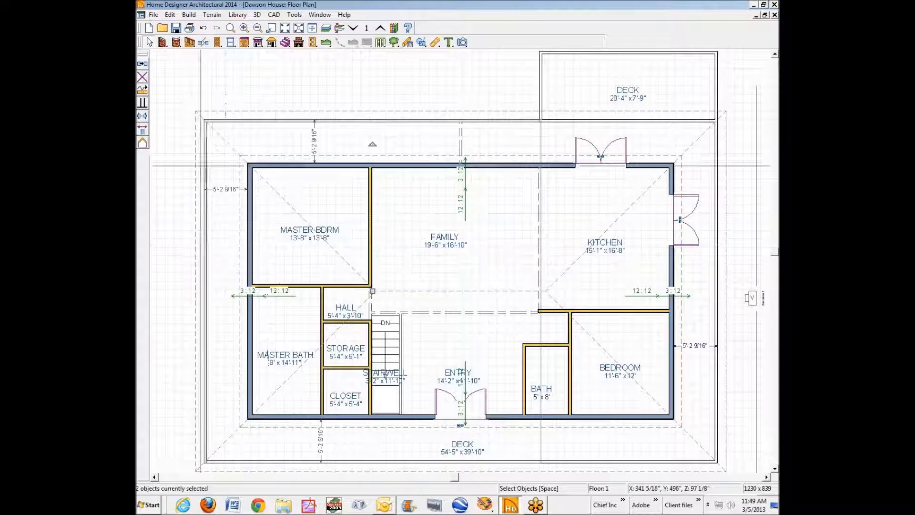
left_click(372, 64)
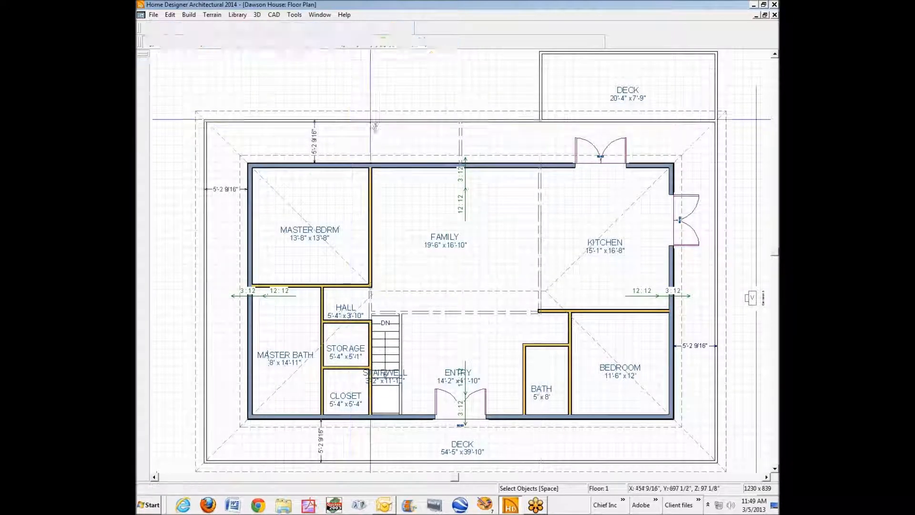
left_click(394, 127)
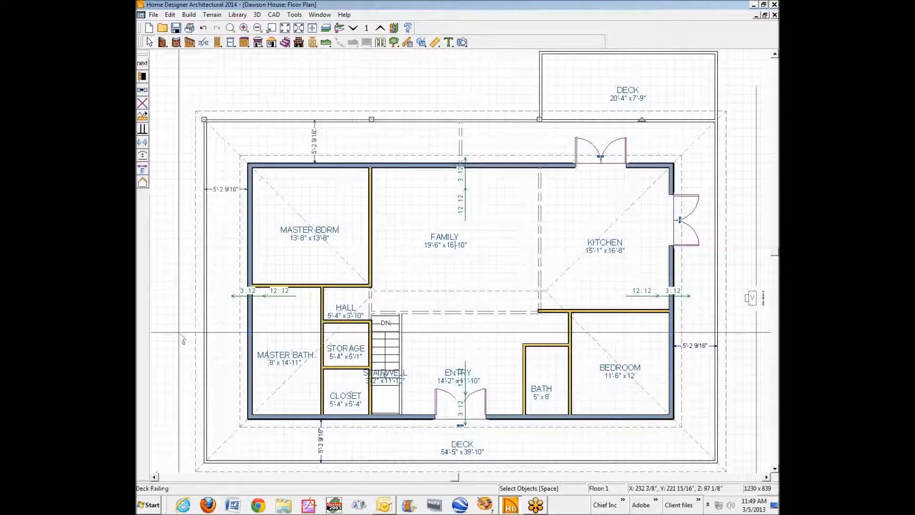
left_click(142, 77)
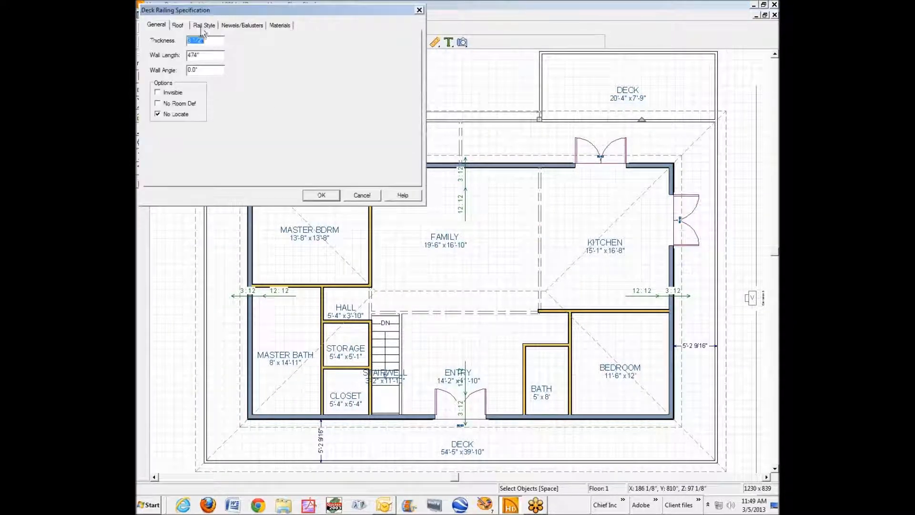
left_click(177, 25)
left_click_drag(209, 110, 149, 128)
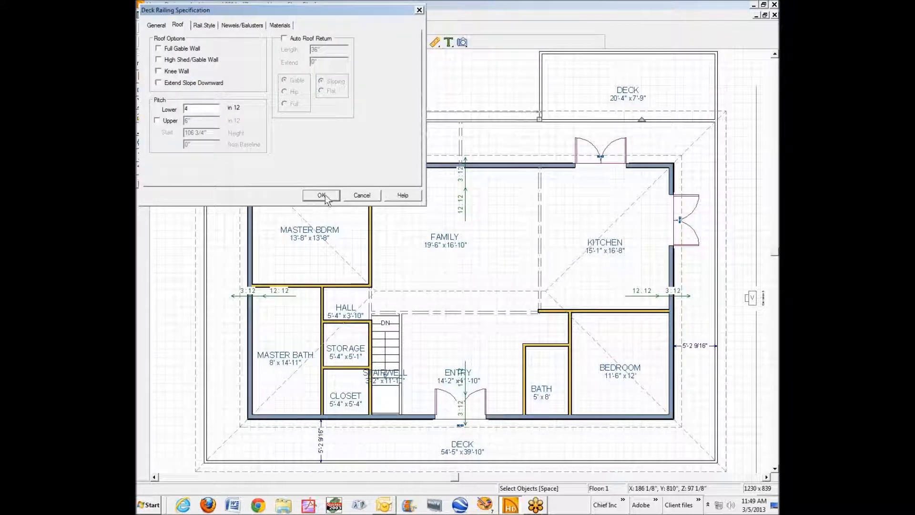
left_click(324, 195)
Set the lower roof pitch of the front deck railing to 4 in 12.
left_click(401, 462)
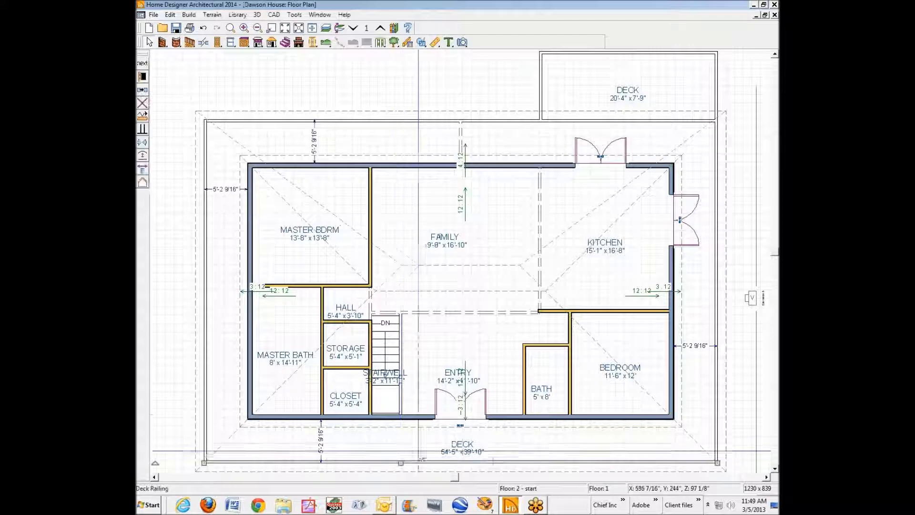
left_click(142, 76)
left_click(177, 25)
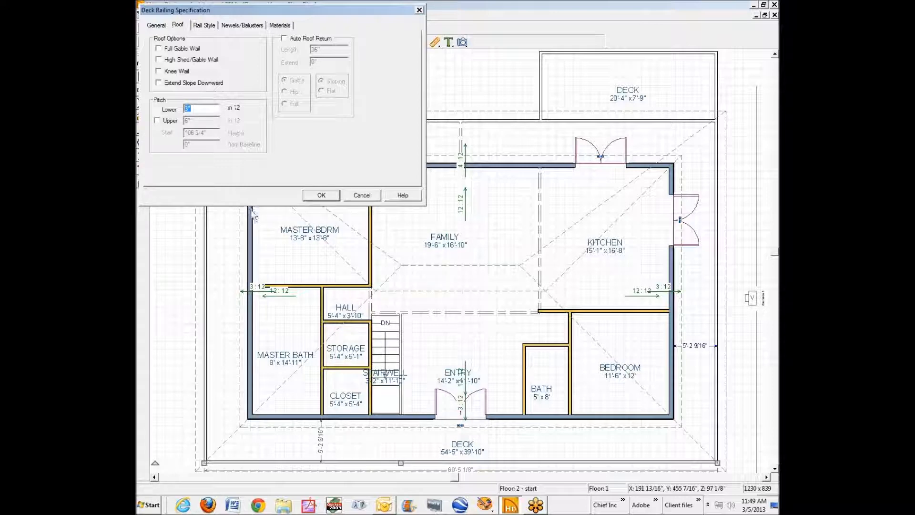
left_click(319, 196)
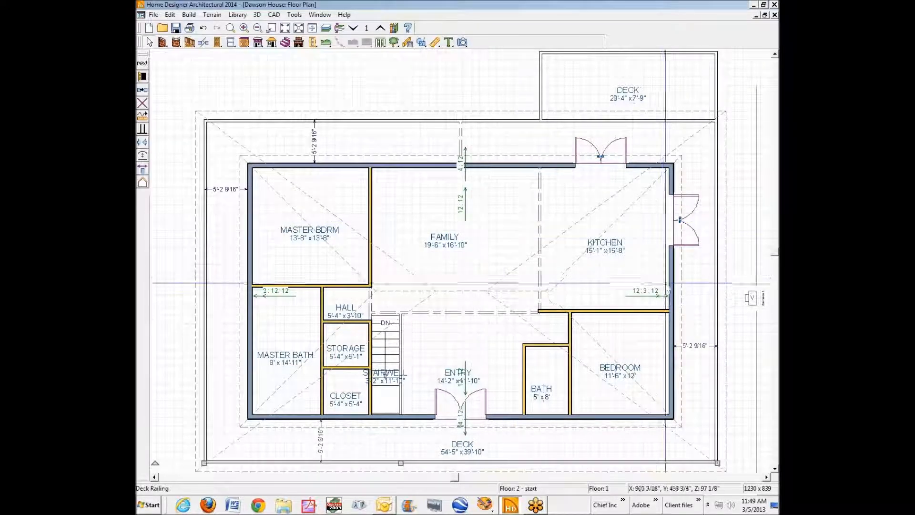
Set the lower roof pitch of the deck railing along the kitchen end to 4 in 12.
left_click(718, 318)
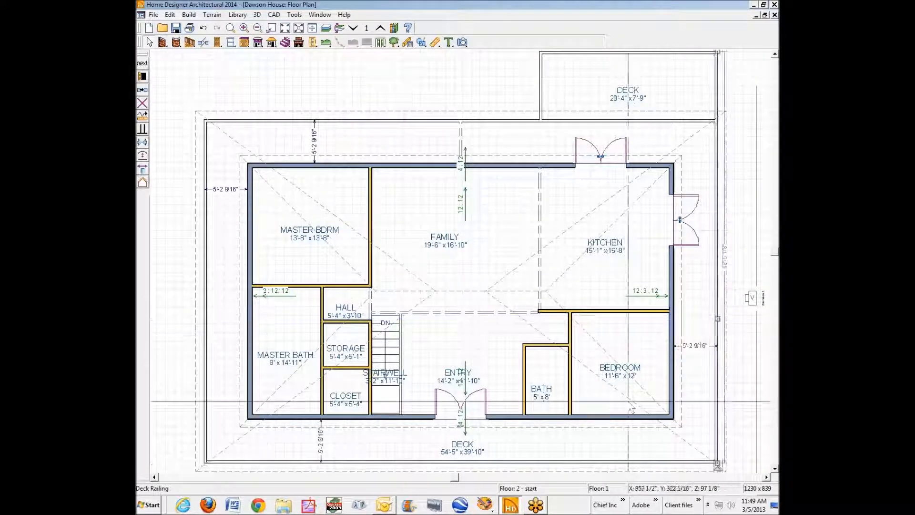
left_click(142, 76)
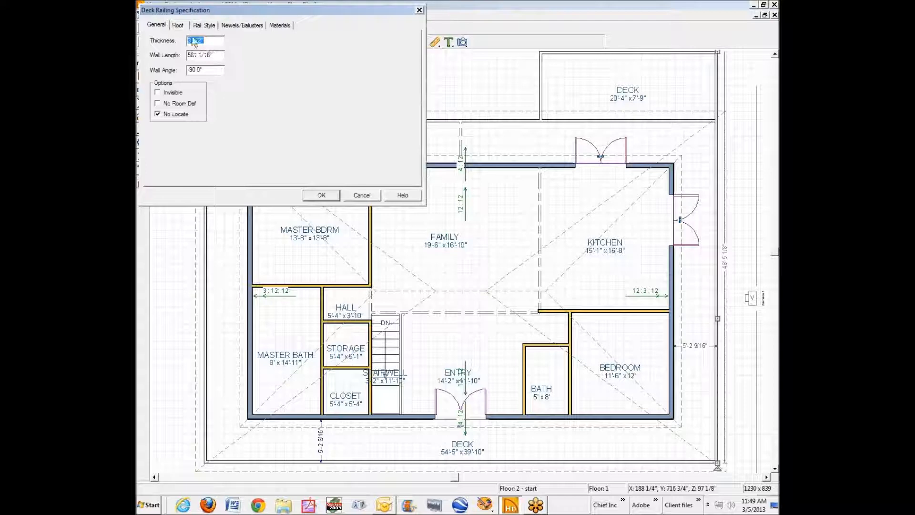
left_click(179, 27)
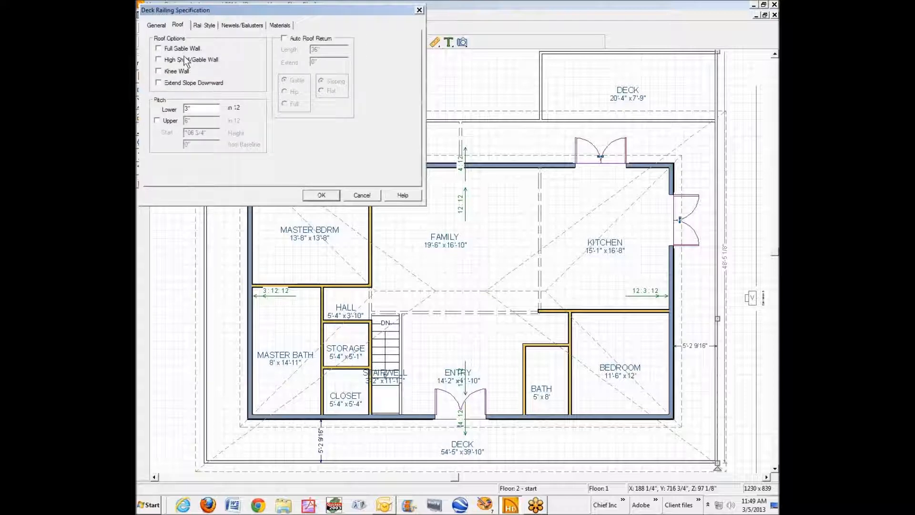
left_click(203, 26)
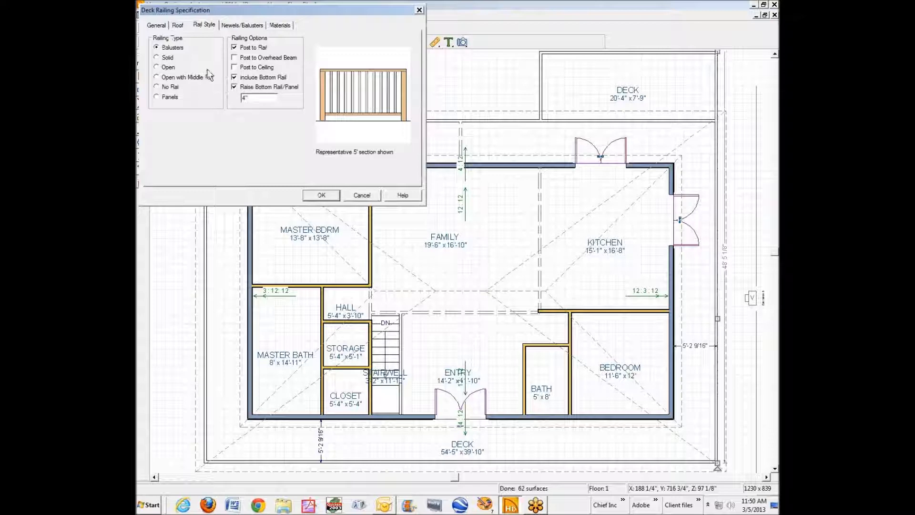
left_click(177, 25)
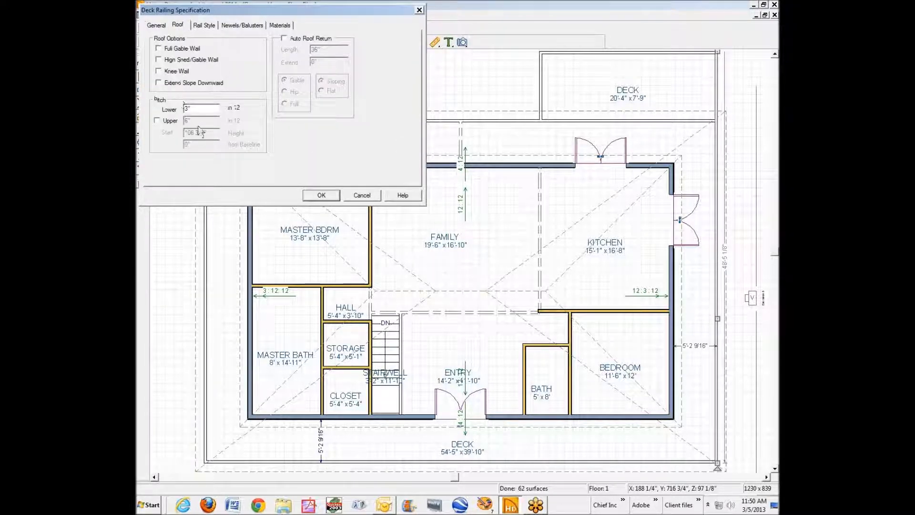
double_click(200, 109)
left_click(322, 195)
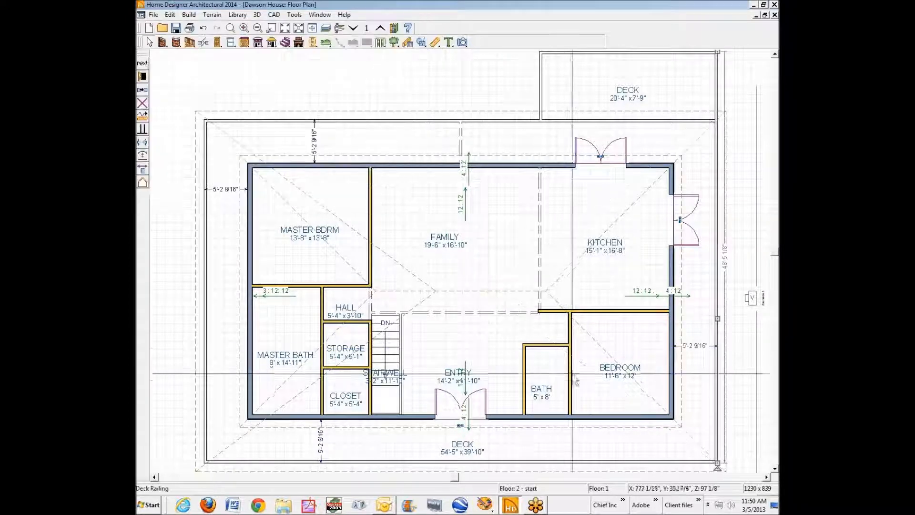
Set the lower roof pitch of the deck railing along the master suite end to 4 in 12 and clear the selection.
right_click(206, 296)
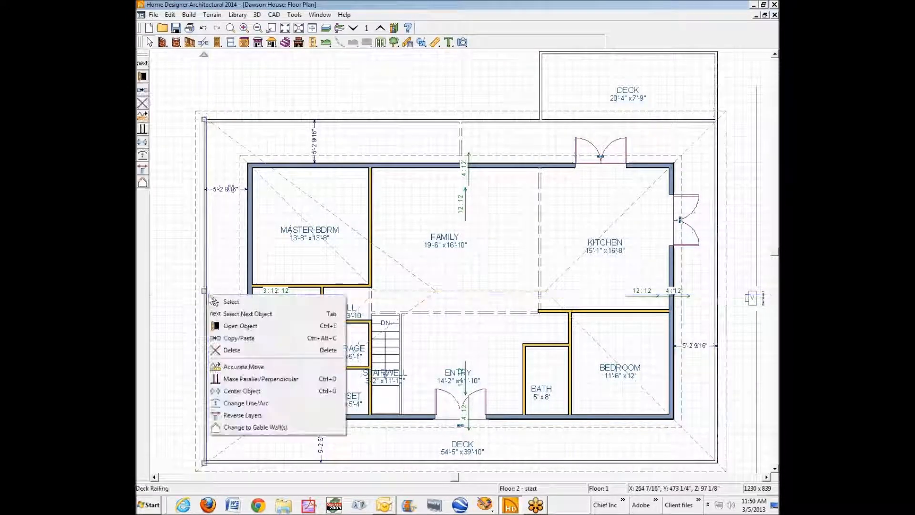
left_click(240, 326)
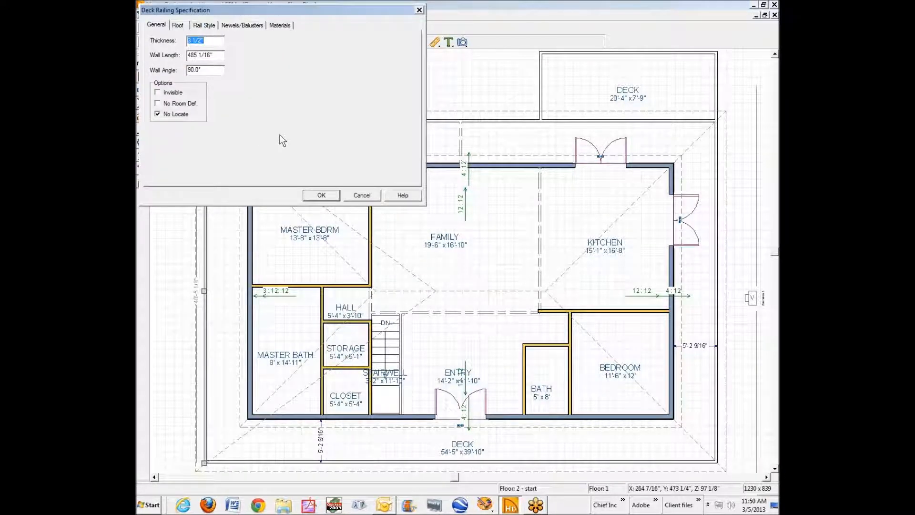
left_click(179, 26)
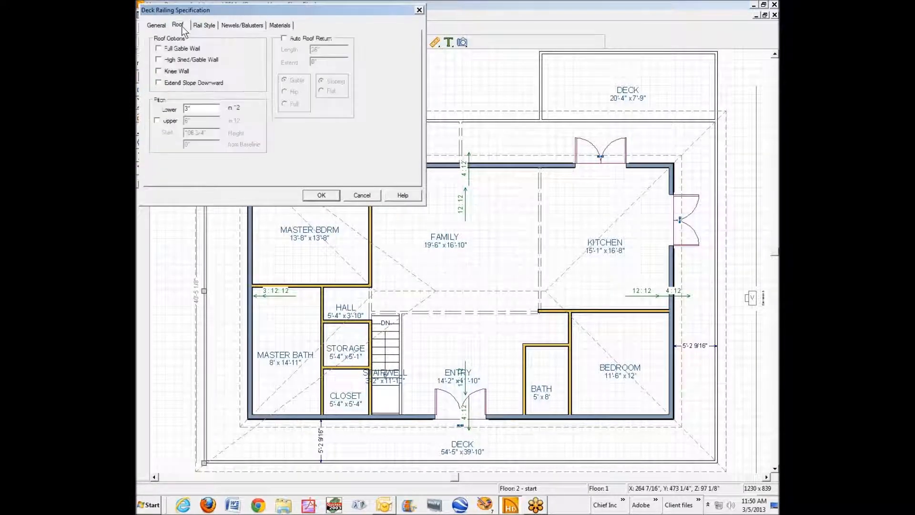
type("4")
left_click(329, 195)
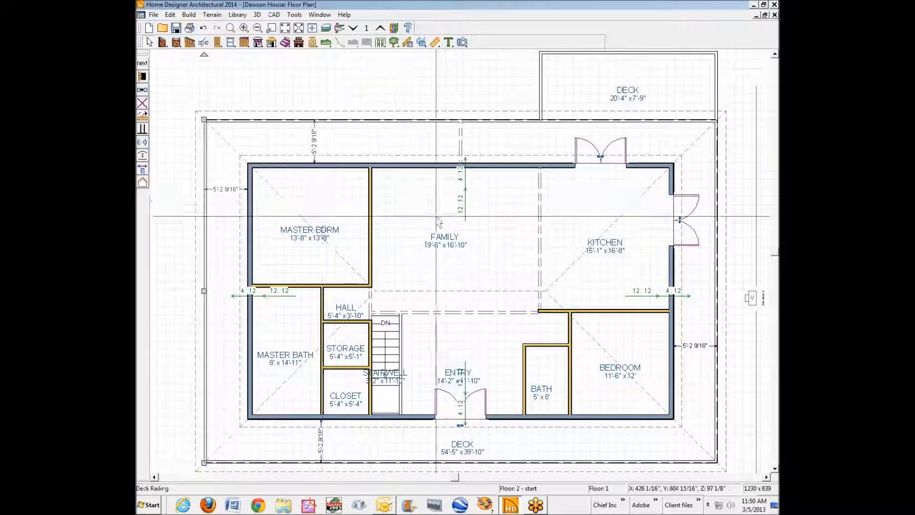
key("space")
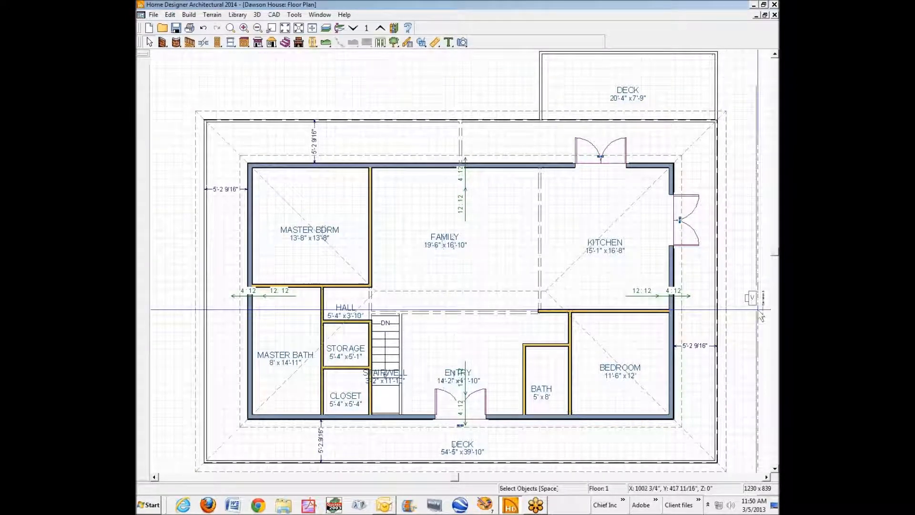
Reopen the kitchen-end elevation, tape-measure the height from the deck floor to the roof's pitch break, and return to the floor plan.
double_click(746, 291)
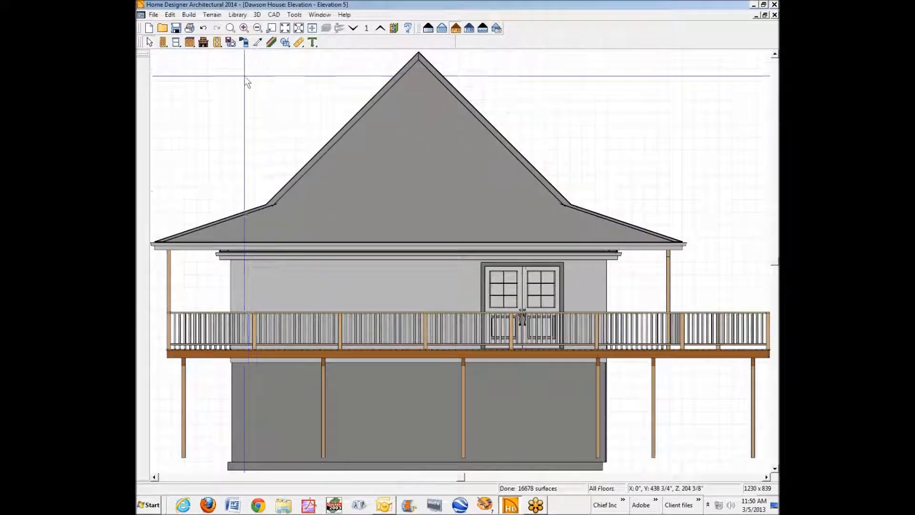
left_click(299, 42)
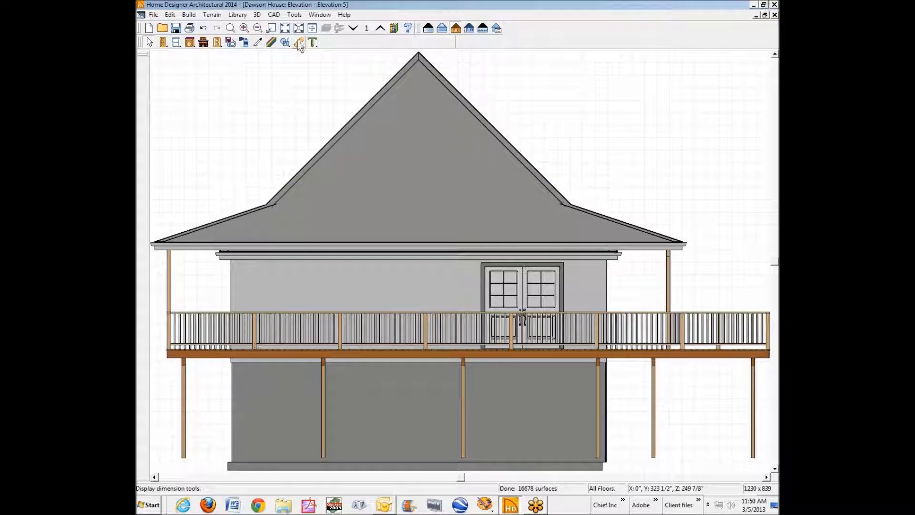
left_click(408, 42)
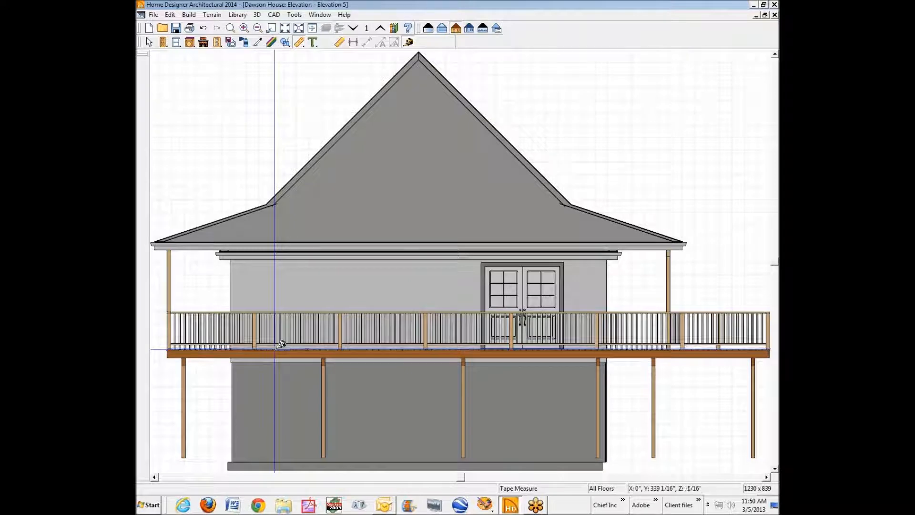
left_click_drag(282, 343, 274, 204)
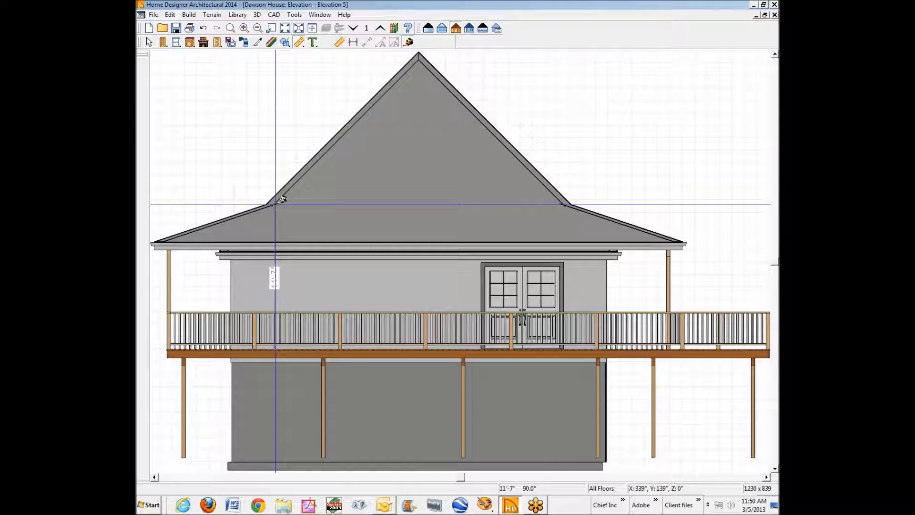
mouse_move(276, 205)
left_mouse_down()
mouse_move(181, 226)
mouse_move(223, 231)
mouse_move(269, 213)
mouse_move(193, 225)
mouse_move(256, 200)
mouse_move(372, 83)
mouse_move(283, 209)
mouse_move(286, 222)
mouse_move(283, 198)
left_mouse_up()
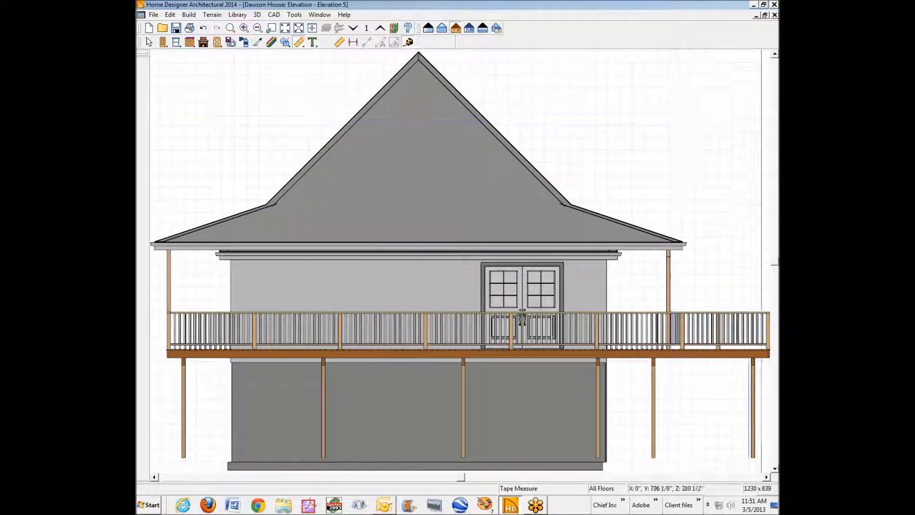
left_click(775, 15)
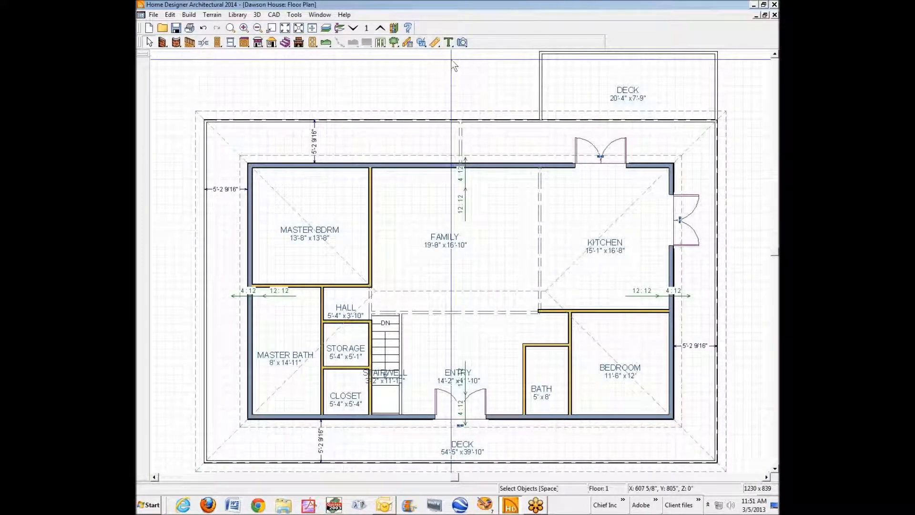
Create an elevation of the master suite end, look through its display options without changing them, and return to the floor plan.
left_click(463, 43)
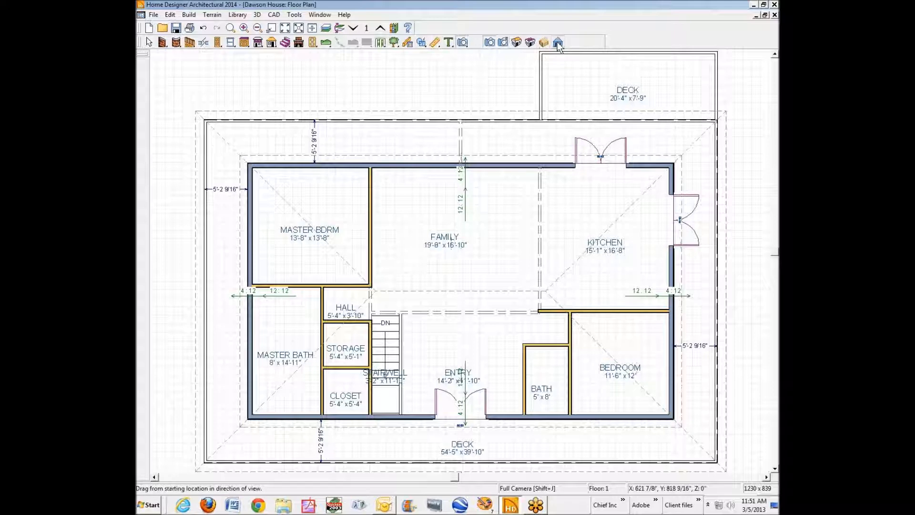
left_click_drag(165, 273, 758, 272)
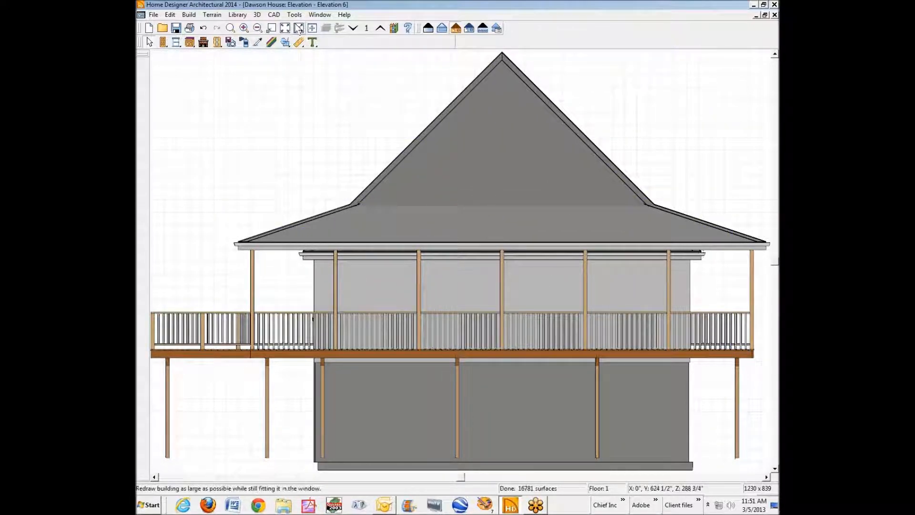
left_click(294, 15)
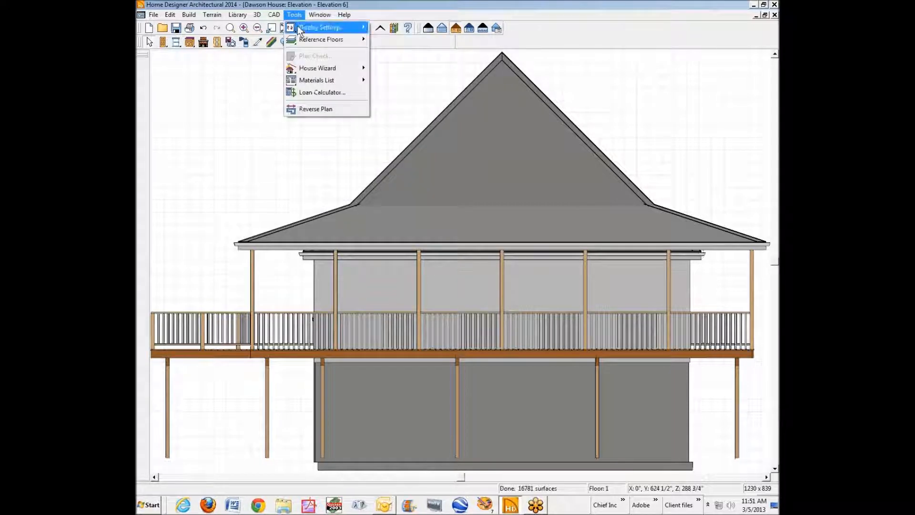
mouse_move(319, 27)
left_click(415, 28)
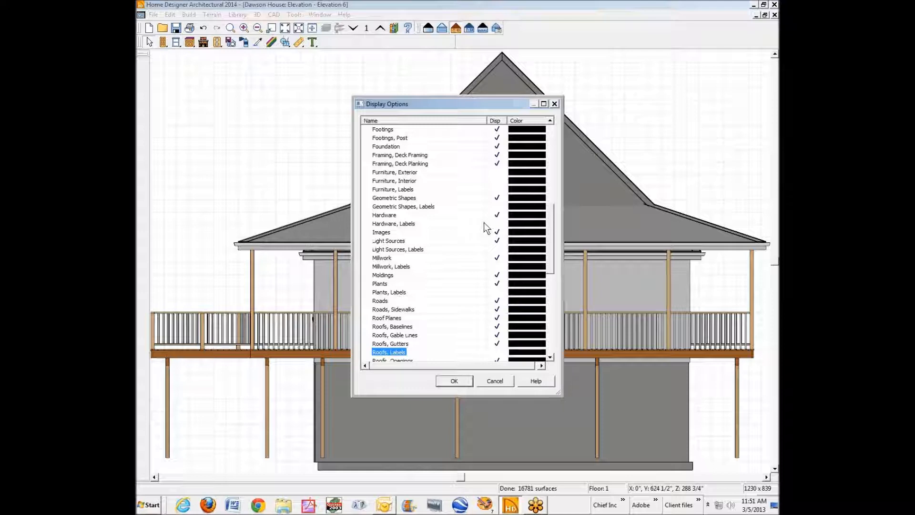
key("p")
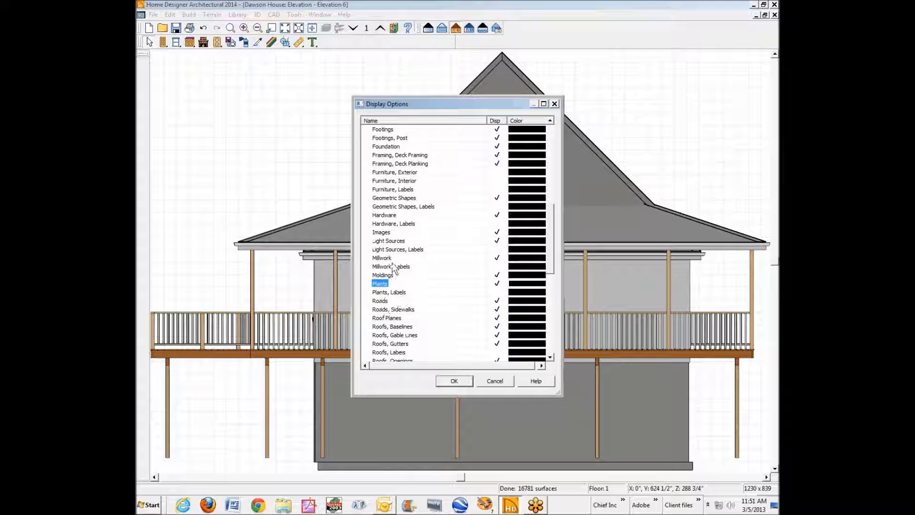
left_click(495, 381)
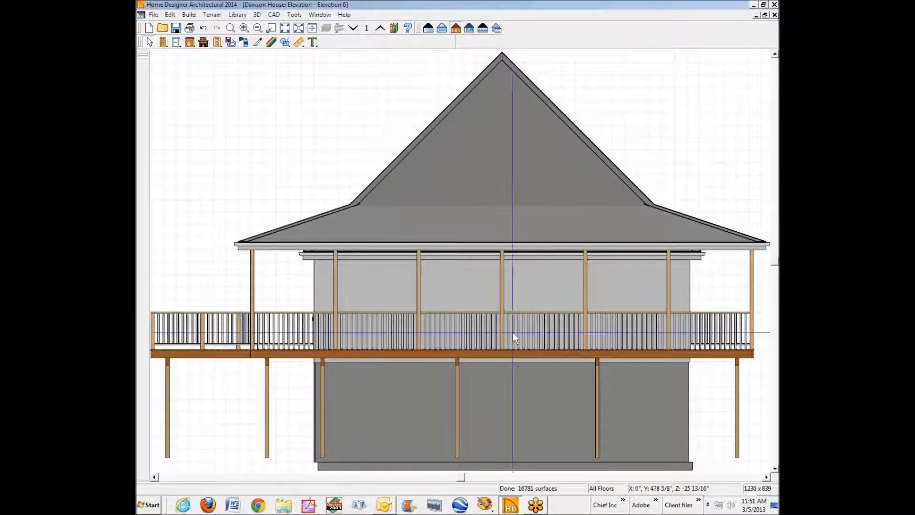
left_click(775, 15)
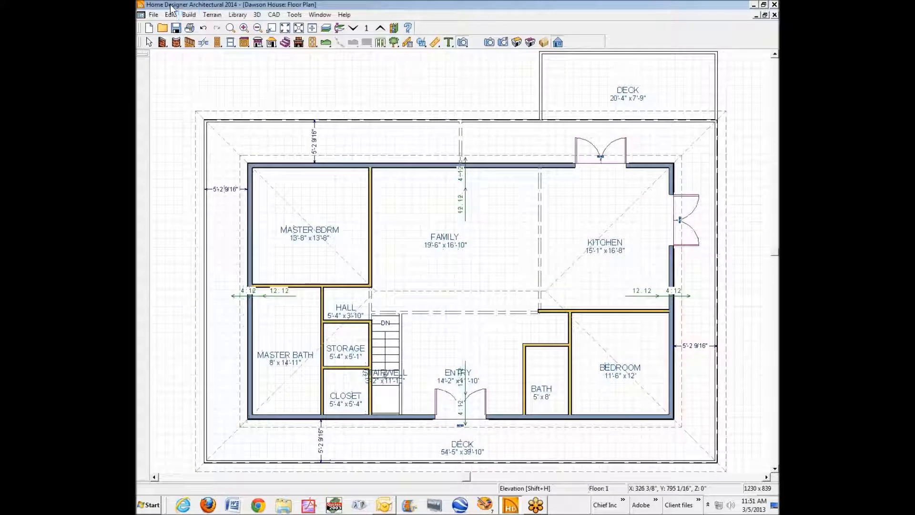
Create a full 3D overview of the house and examine the steepened deck roof from a front corner.
left_click(155, 16)
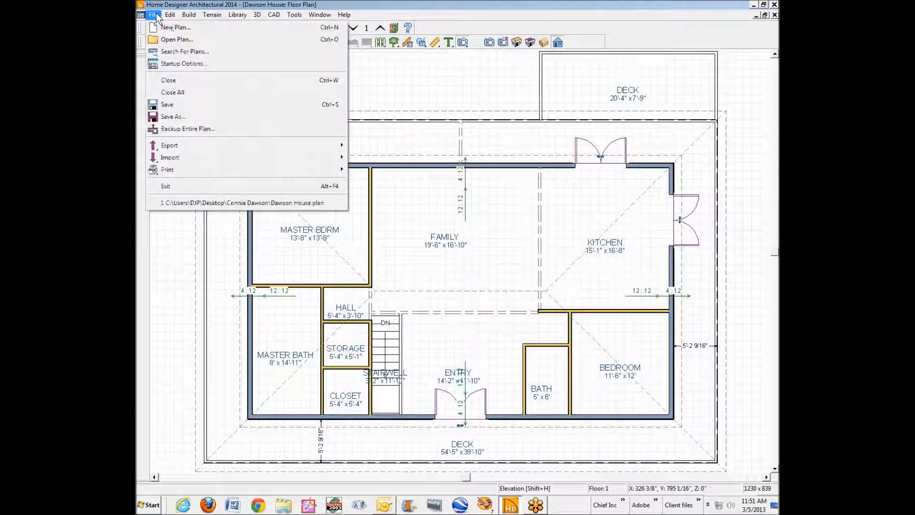
mouse_move(189, 14)
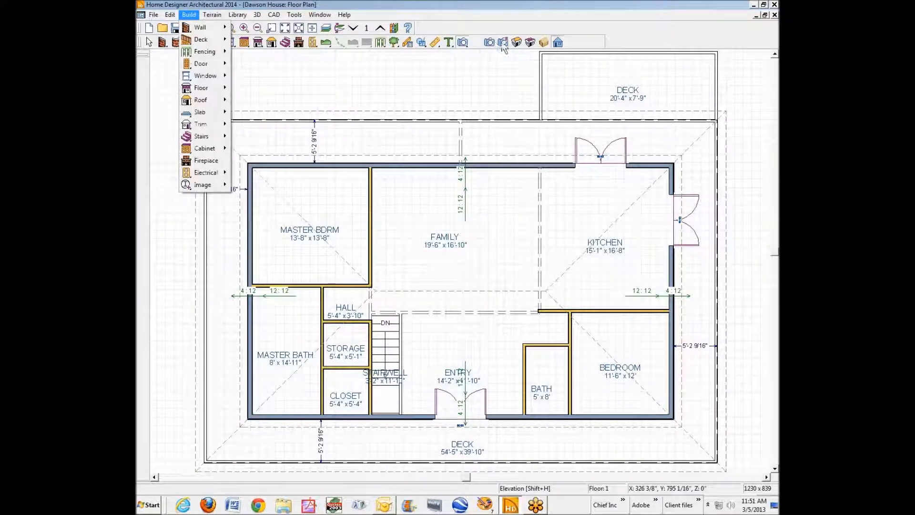
left_click(516, 42)
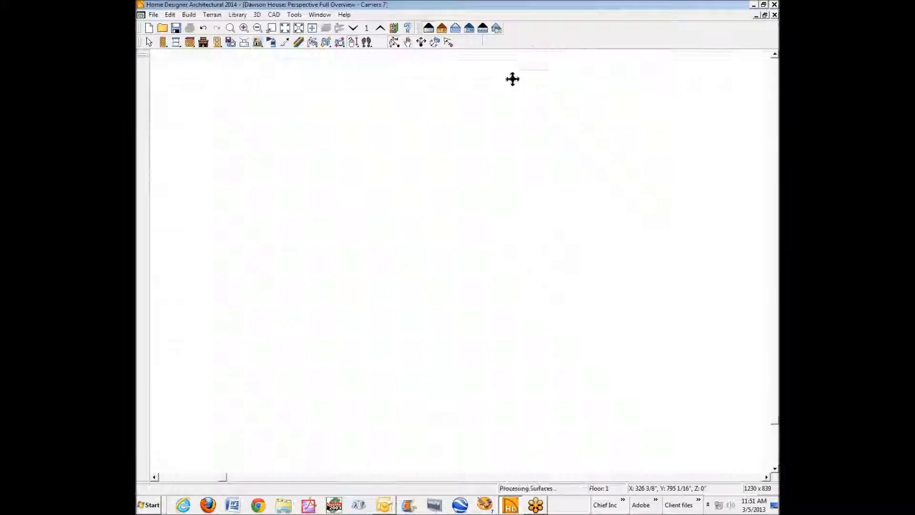
left_click_drag(495, 281, 613, 272)
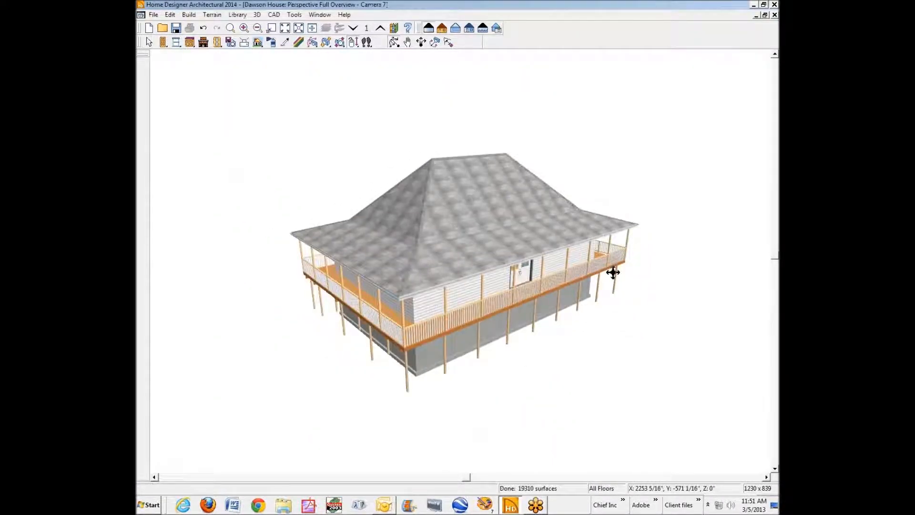
left_click_drag(405, 322, 557, 159)
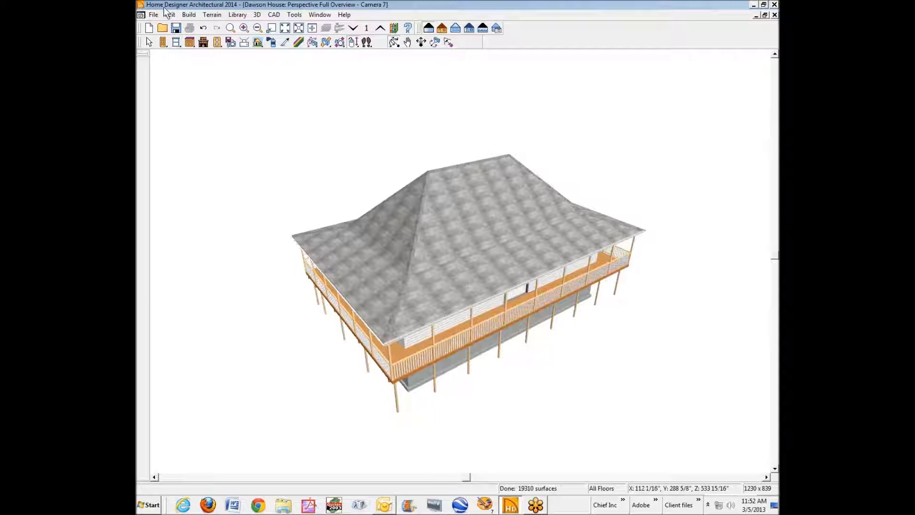
Save the plan, then close the 3D overview and exit the program.
left_click(154, 15)
left_click(182, 106)
left_click(775, 15)
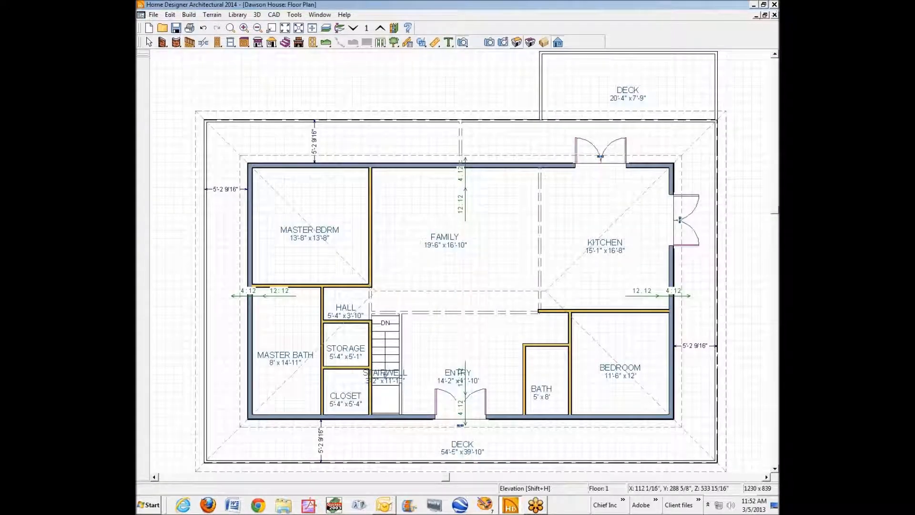
left_click(774, 15)
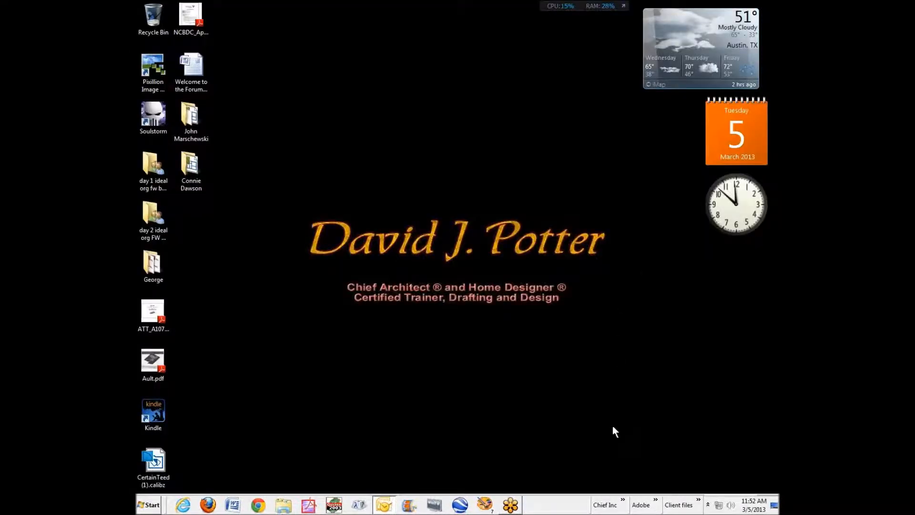
Launch Home Designer Pro 2014 and open the Dawson House plan from the client's desktop folder.
left_click(621, 509)
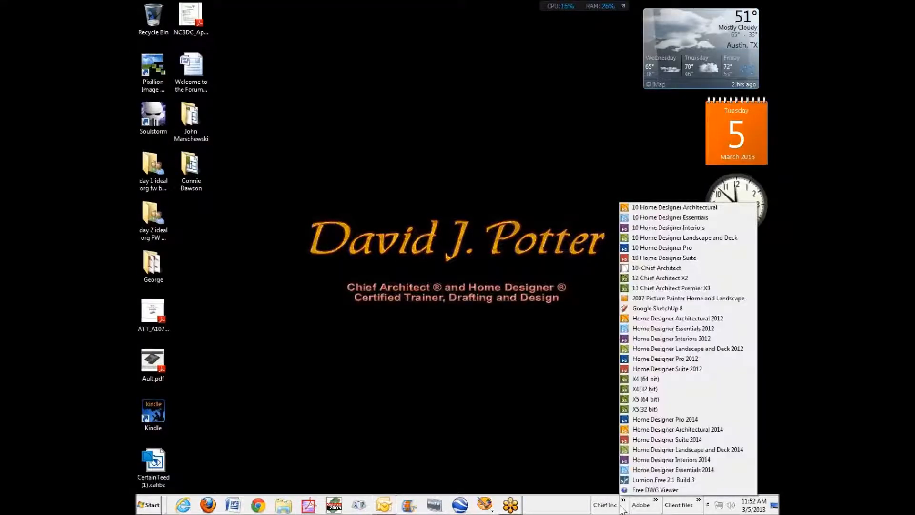
left_click(665, 419)
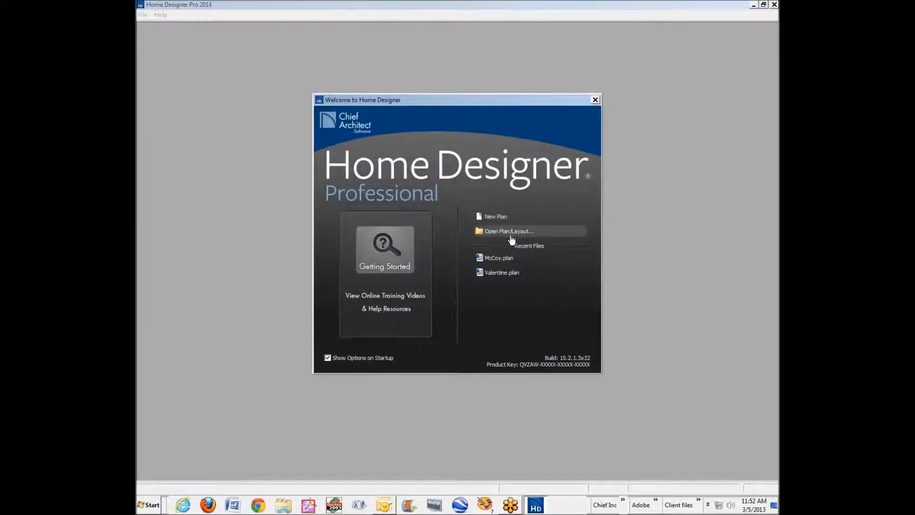
left_click(511, 233)
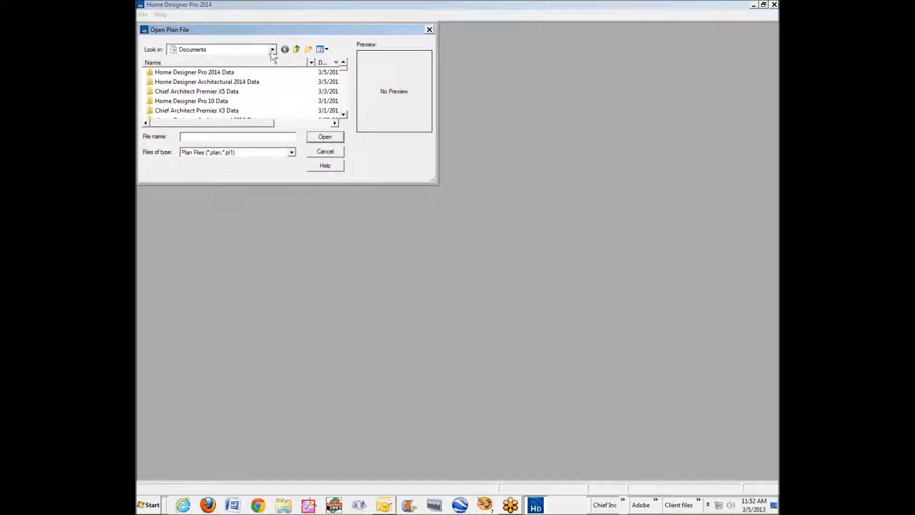
left_click(272, 49)
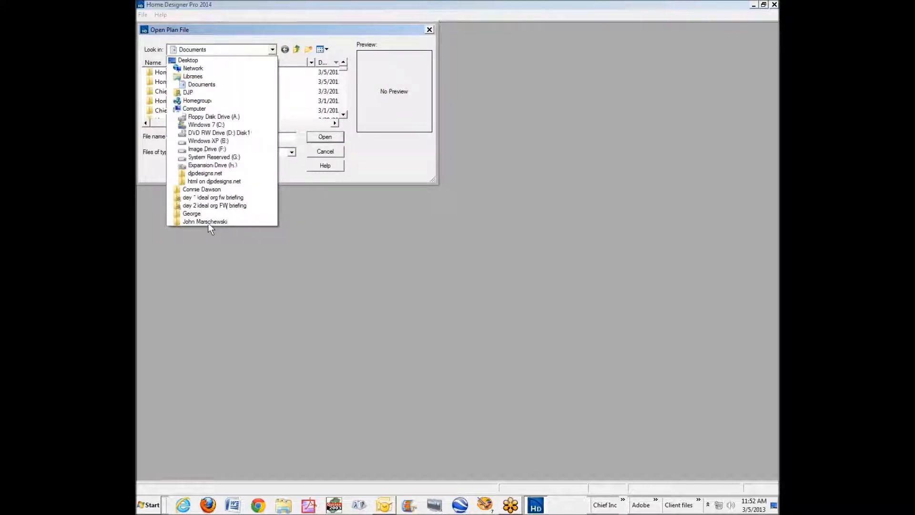
left_click(205, 190)
left_click(167, 72)
left_click(334, 137)
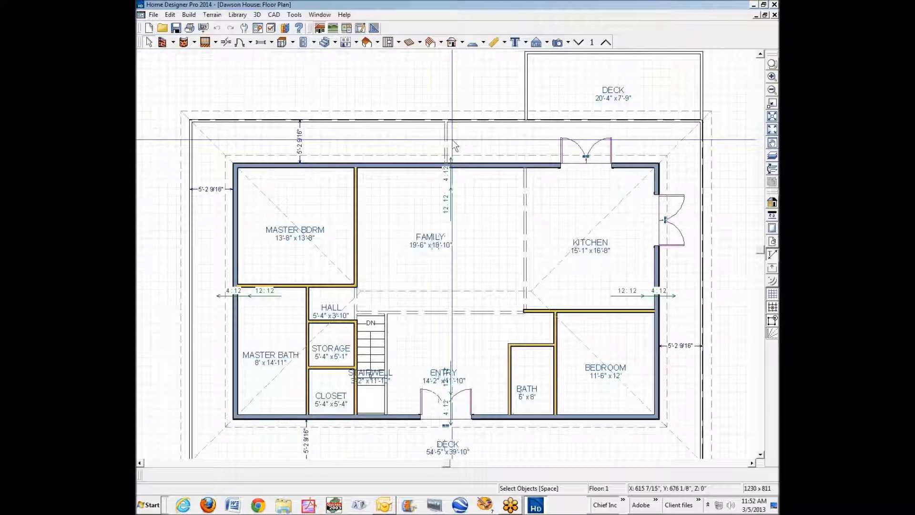
Create a perspective full overview of the house and orbit it to face the kitchen-end roof.
left_click(569, 43)
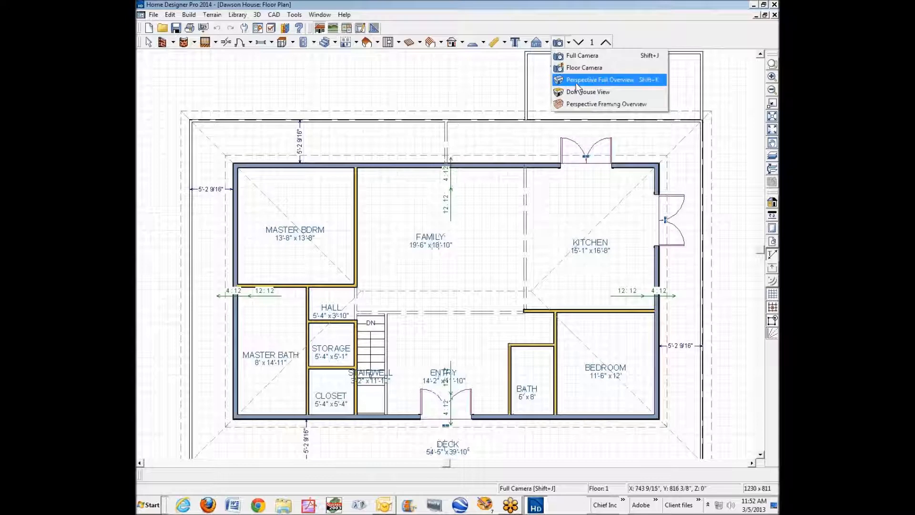
left_click(576, 80)
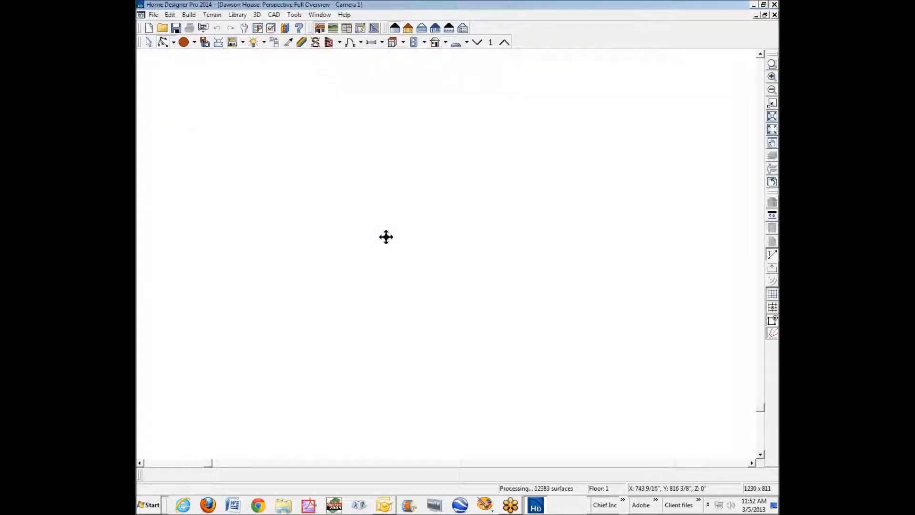
left_click_drag(446, 266, 515, 255)
Delete the steep upper hip roof plane at the kitchen end, agreeing to turn Auto Rebuild Roofs off.
key("space")
left_click(526, 231)
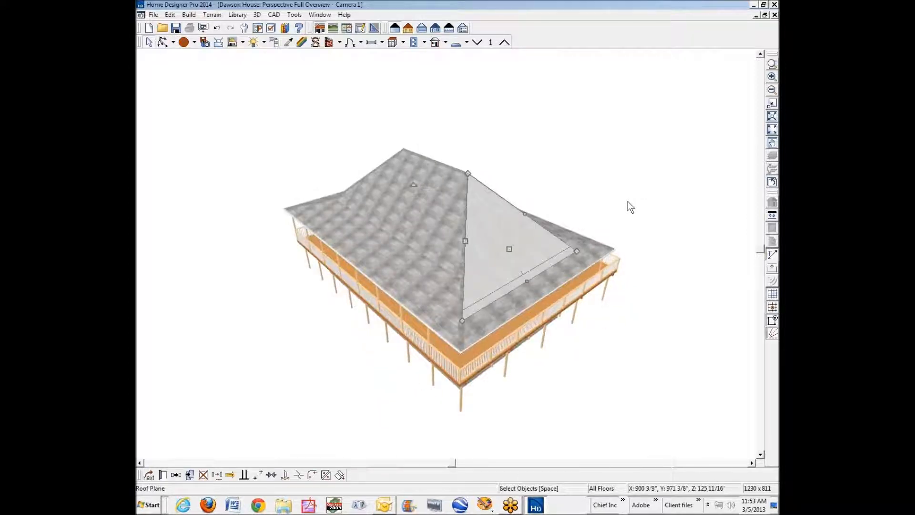
key("Delete")
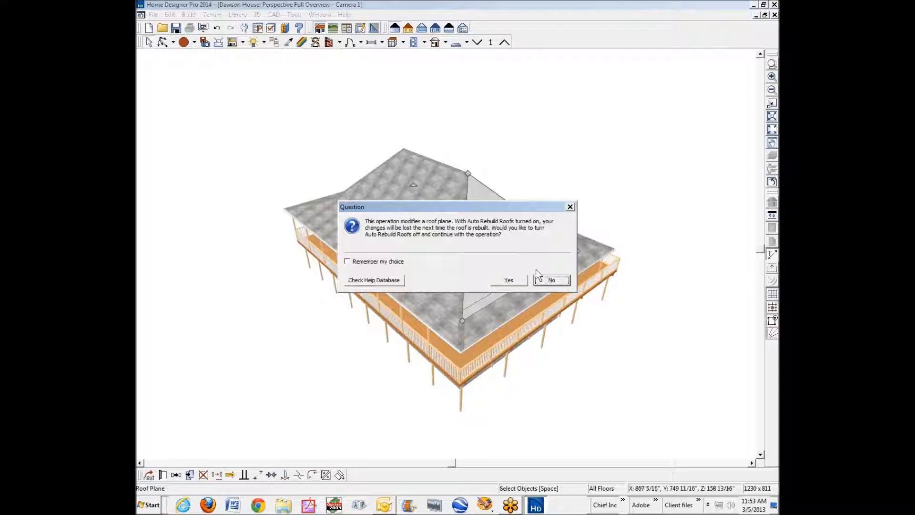
left_click(522, 282)
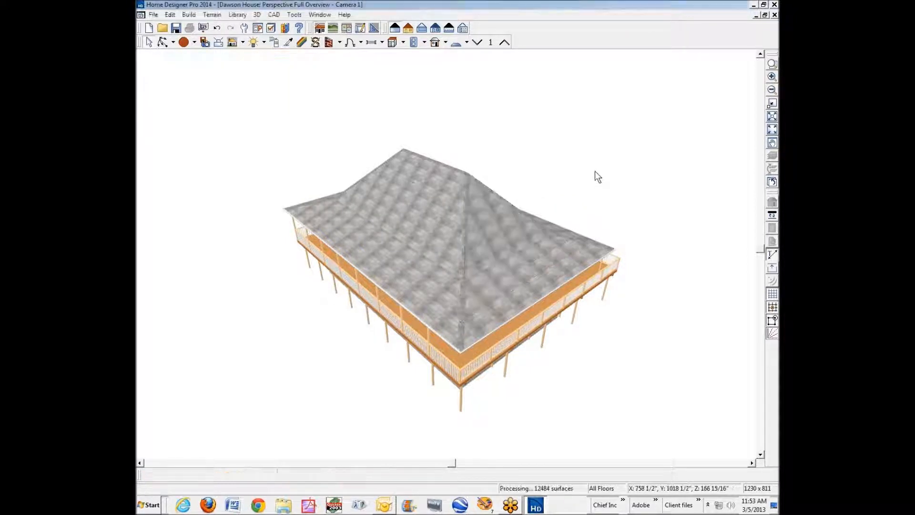
left_click(495, 239)
left_click(577, 195)
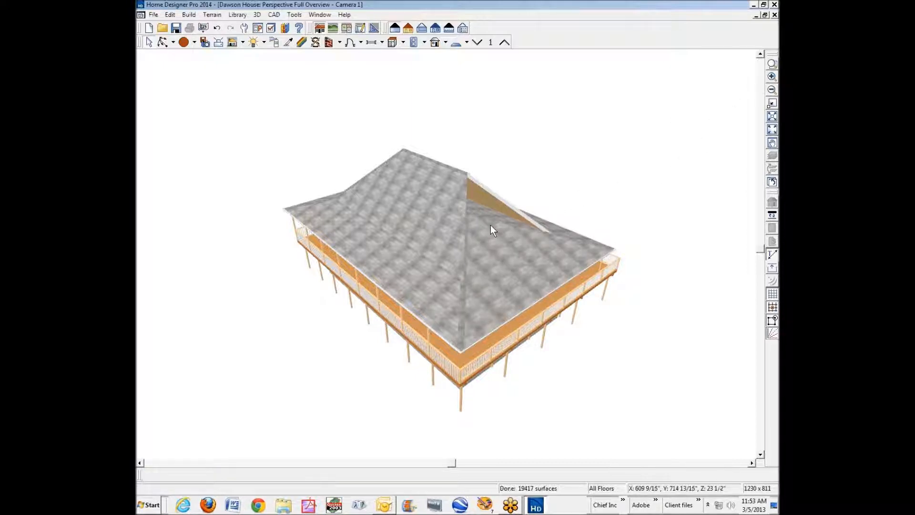
Break the lower deck roof plane's edge at the main roof corner and pull its upper corner down to close off the strip over the deck.
left_click(772, 76)
left_click_drag(397, 153, 635, 341)
left_click(378, 281)
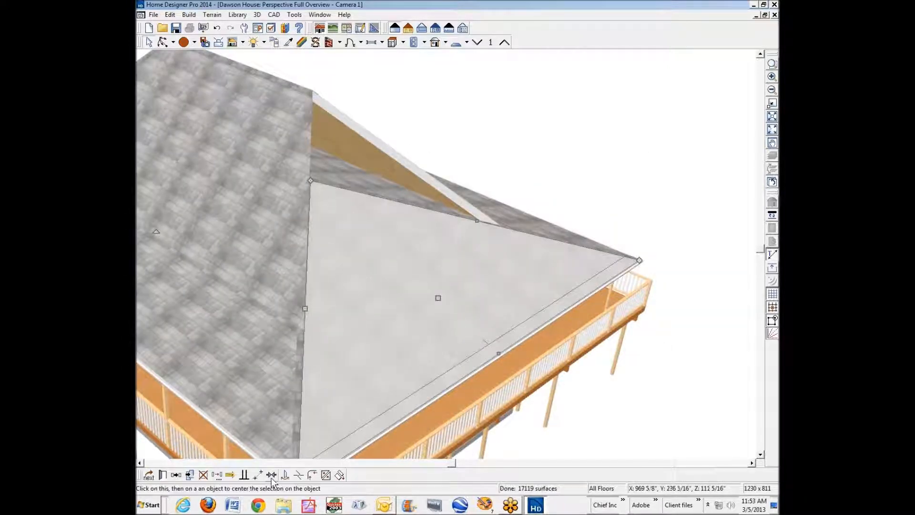
left_click(300, 476)
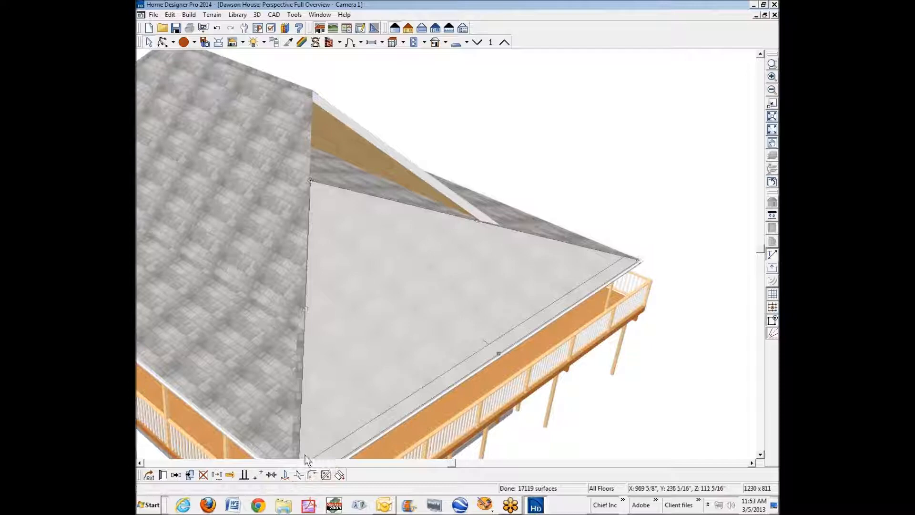
left_click(501, 228)
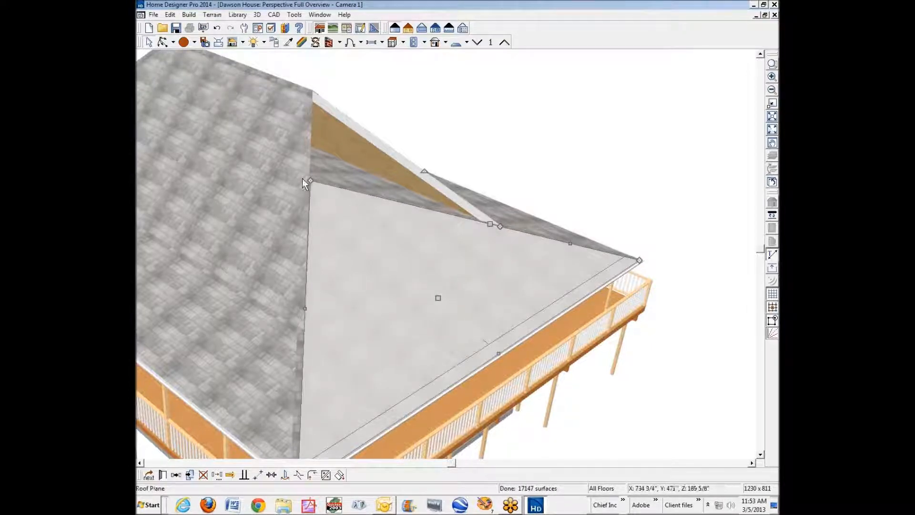
left_click_drag(312, 183, 304, 328)
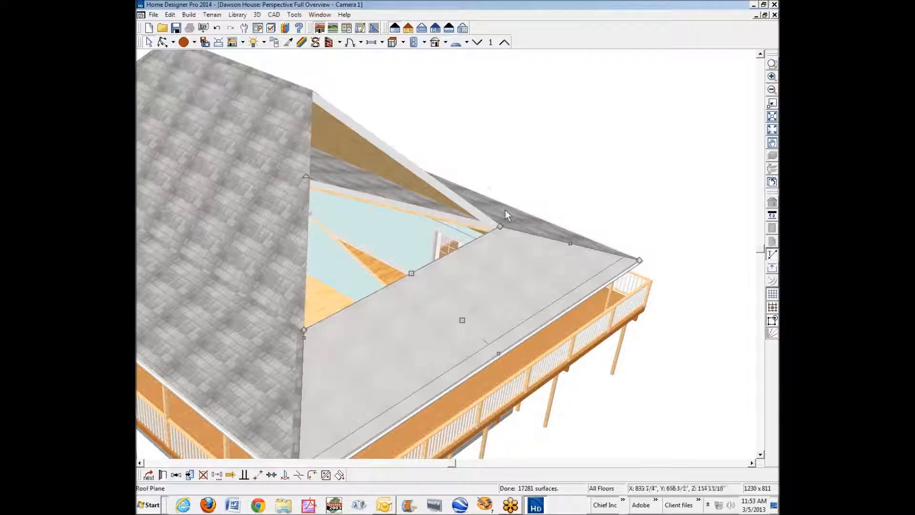
key("space")
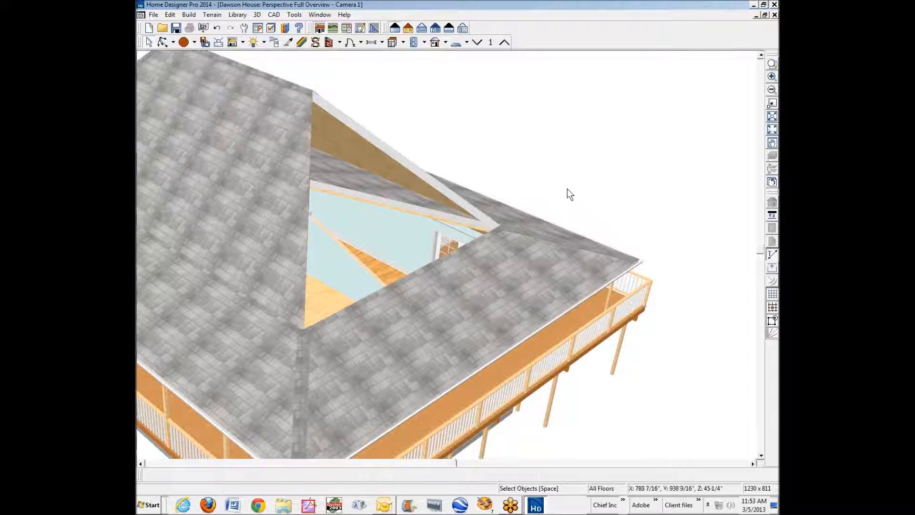
Tile the 3D overview and floor plan side by side, with the plan framed on the kitchen and bedroom end.
key("shift+F7")
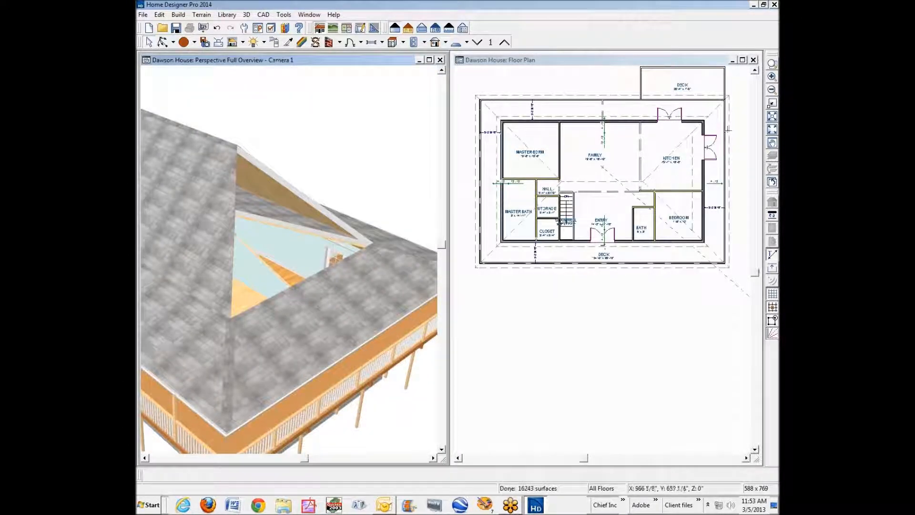
left_click(773, 64)
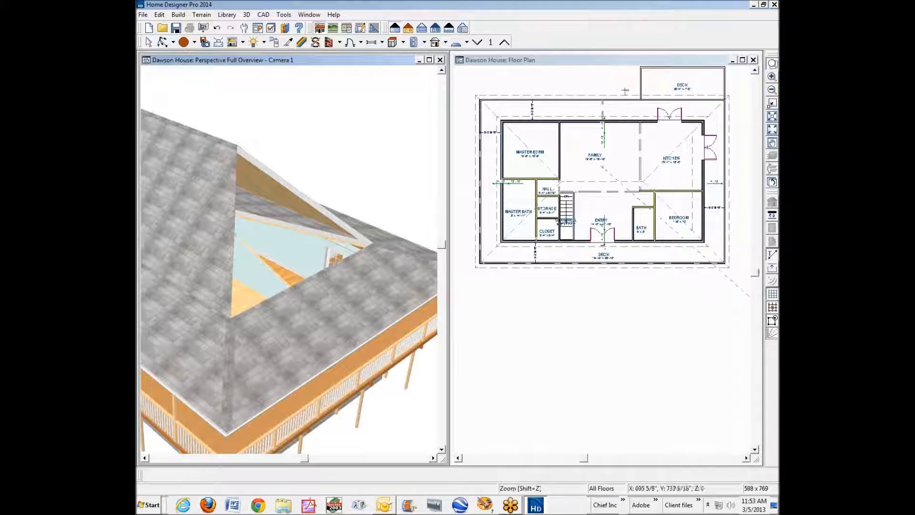
left_click(725, 65)
left_click(772, 63)
left_click_drag(650, 97, 763, 285)
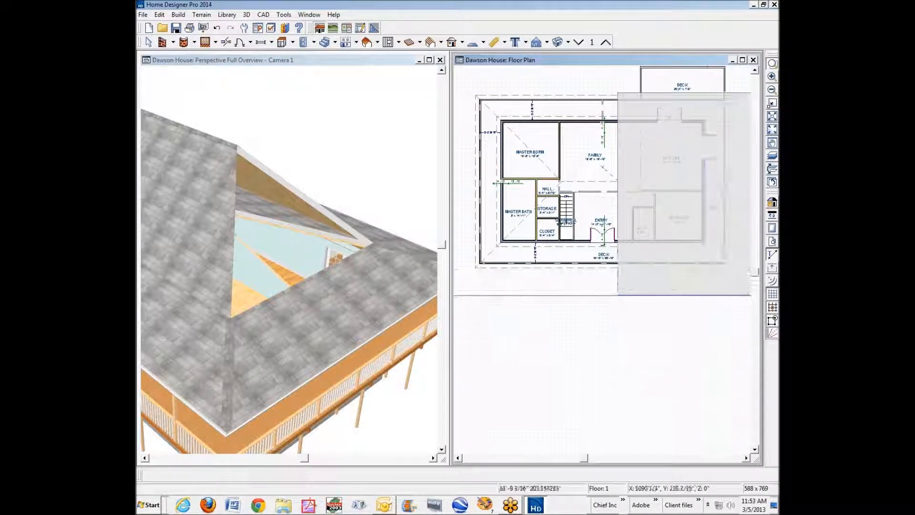
key("space")
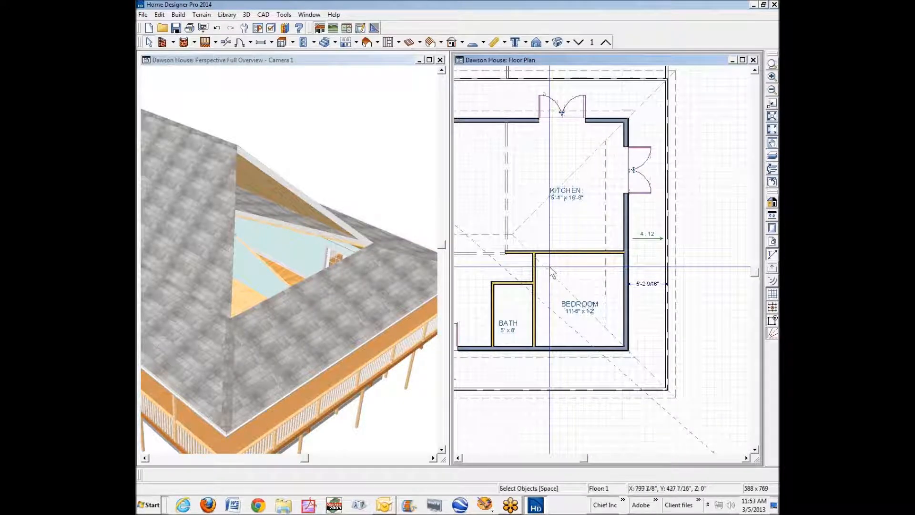
Break the hip edge of the roof plane over the bedroom and extend its ridge corner to the deck roof line, keeping its pitch and height.
left_click(549, 271)
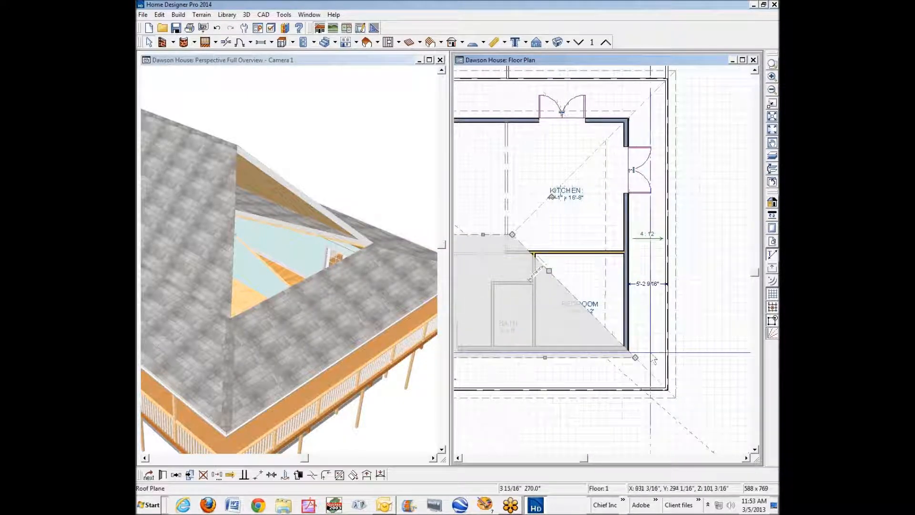
left_click(315, 476)
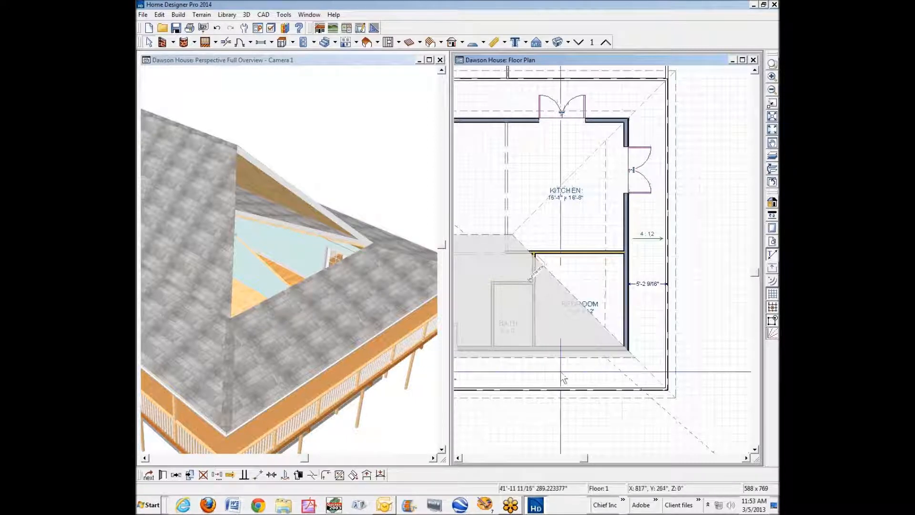
left_click(606, 329)
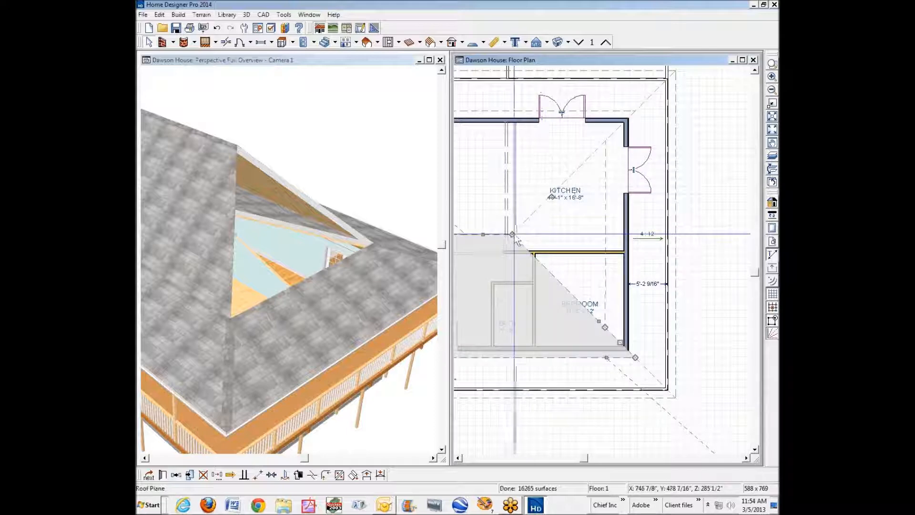
left_click_drag(512, 235, 604, 236)
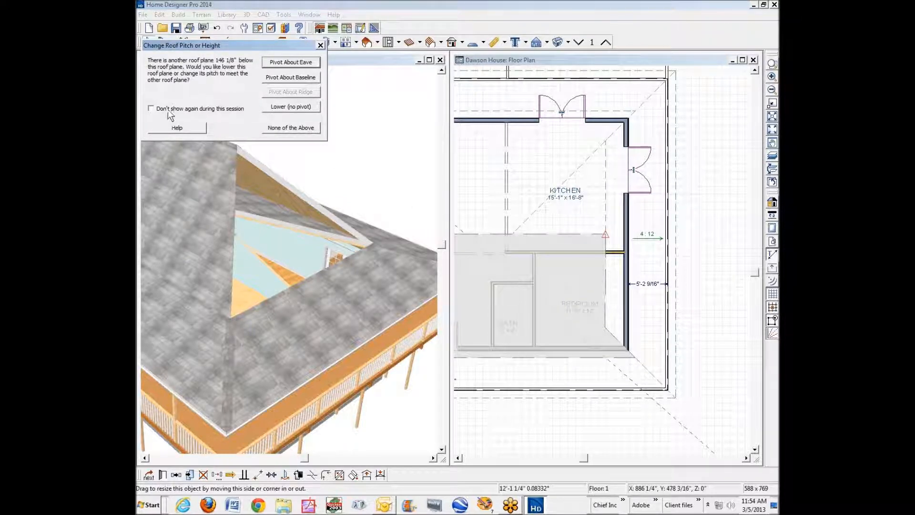
left_click(298, 129)
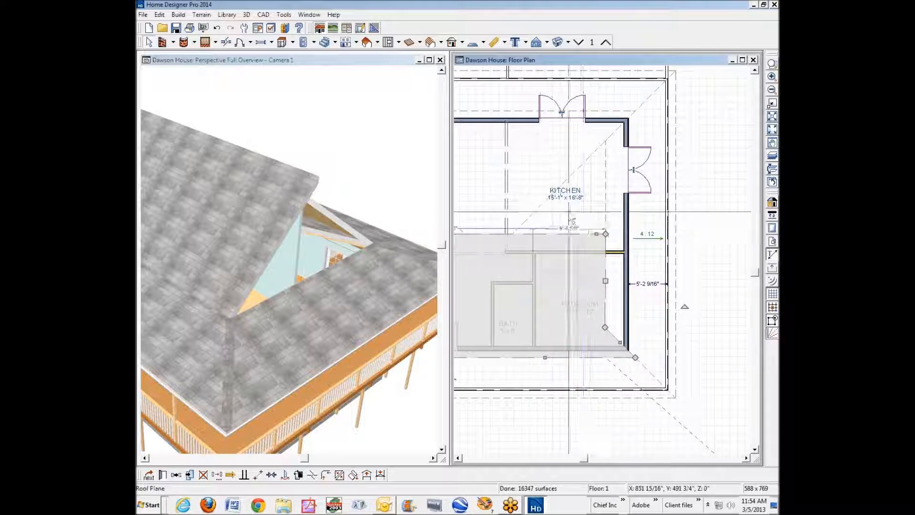
Break the hip edge of the roof plane over the kitchen and extend its ridge corner out to the deck roof line.
left_click(569, 190)
left_click(574, 172)
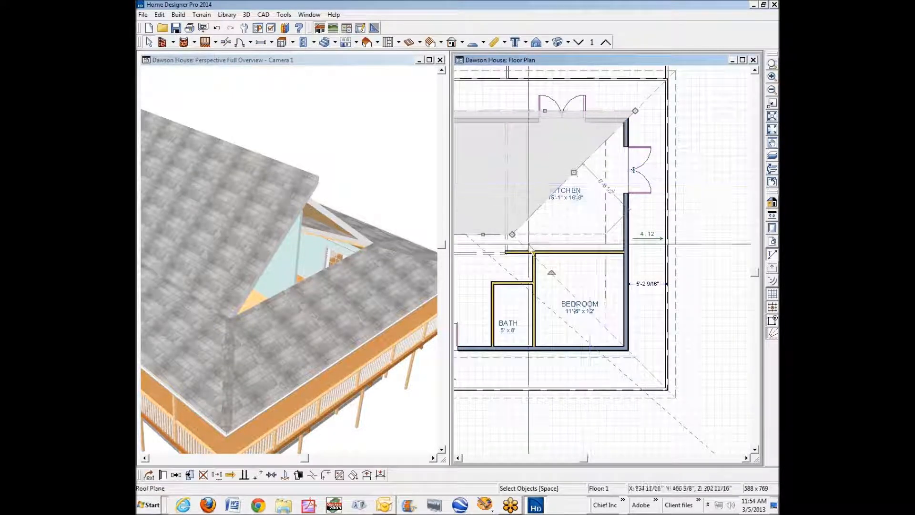
left_click(314, 477)
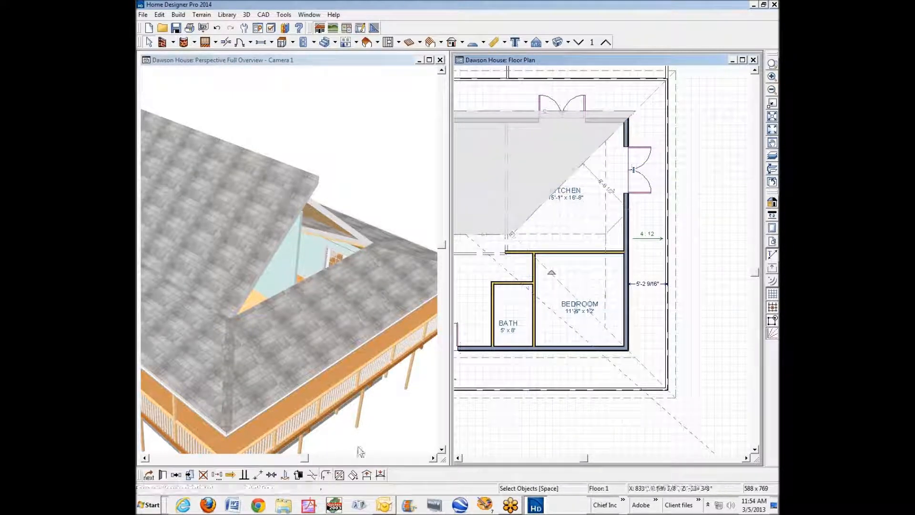
left_click(606, 139)
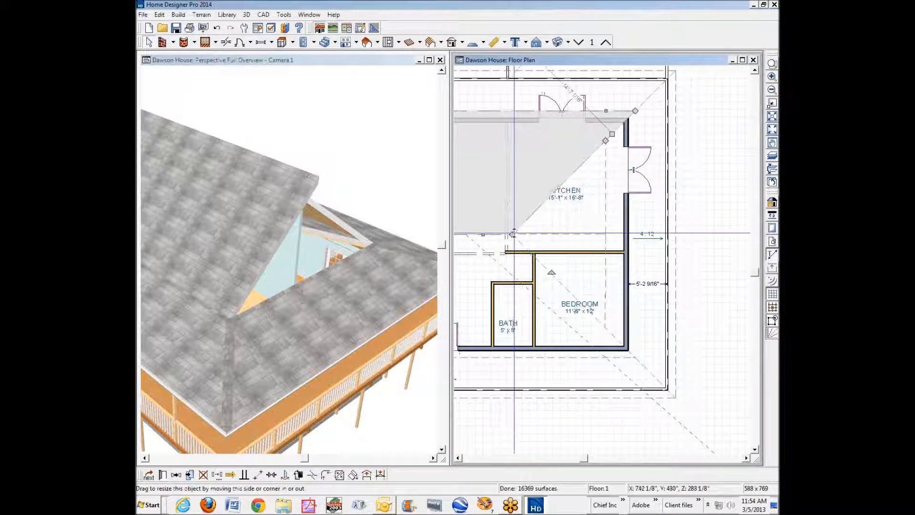
left_click_drag(512, 234, 605, 236)
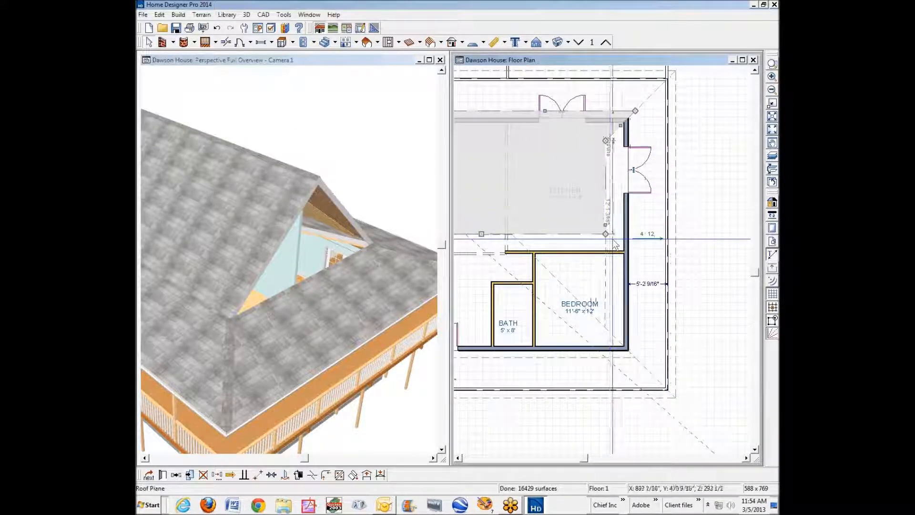
Move the gable edges of the kitchen and bedroom roof planes slightly outward so both overhang the deck roof line equally.
left_click_drag(617, 231, 614, 227)
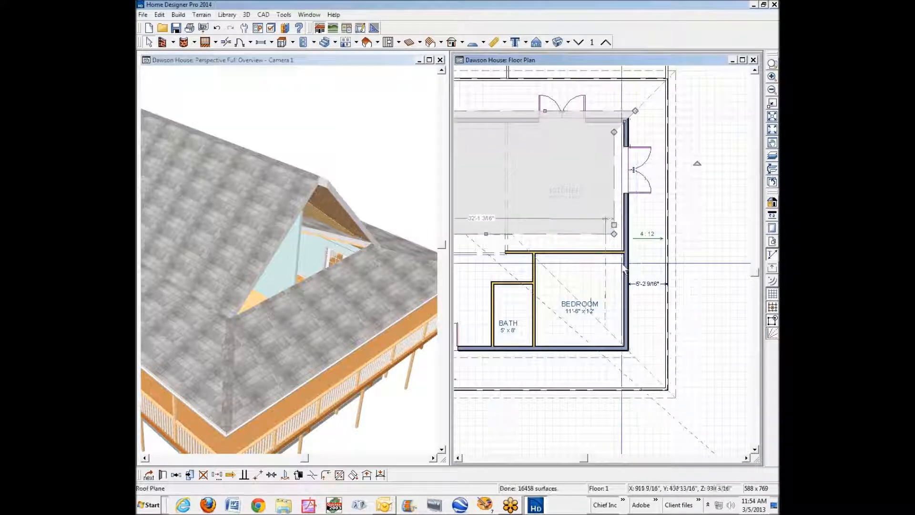
left_click(600, 279)
left_click(604, 281)
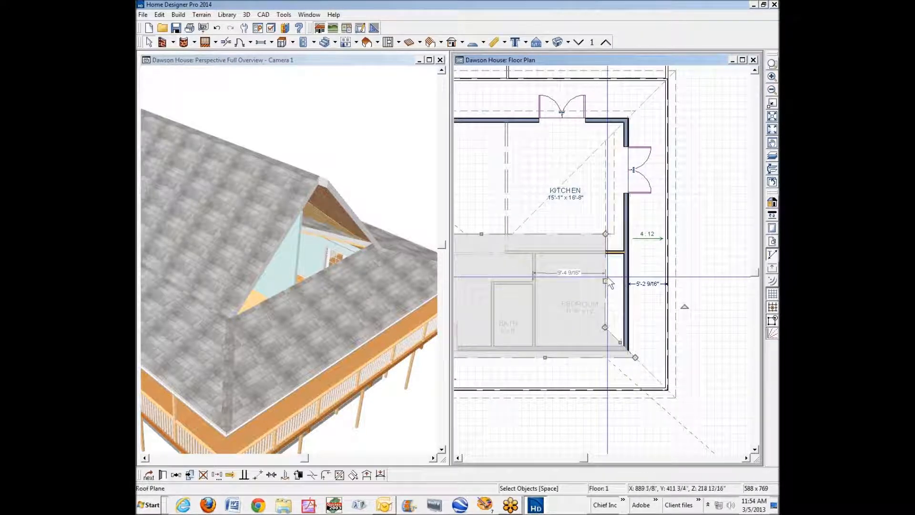
left_click_drag(605, 281, 615, 233)
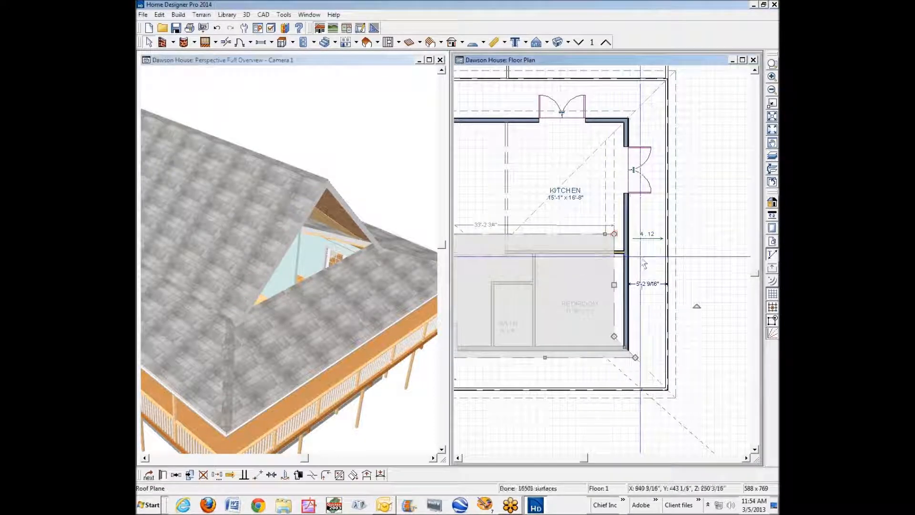
left_click(619, 242)
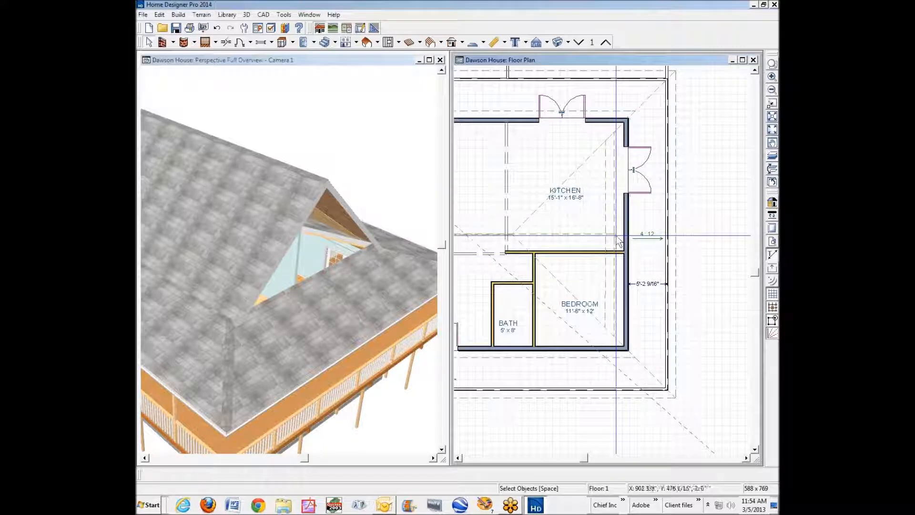
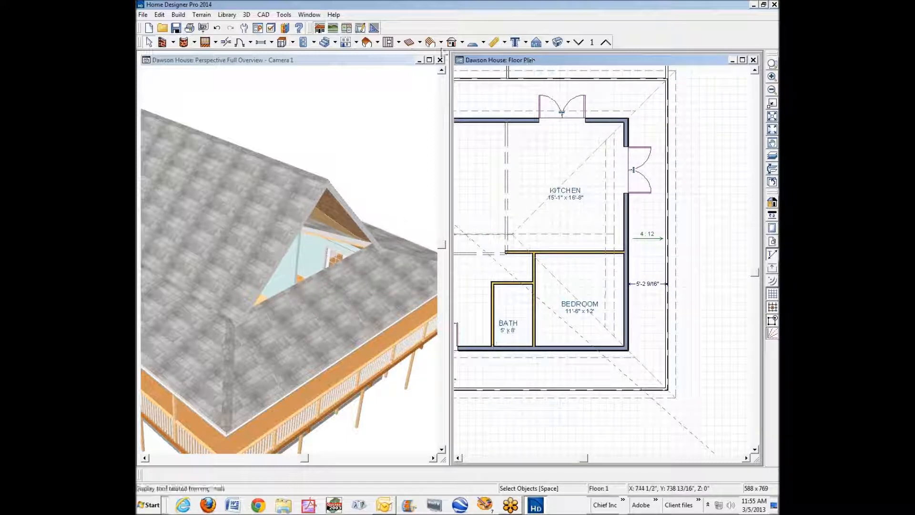
On floor 2, with the lower floor shown as reference, move the kitchen-end attic wall inward to sit just under the gable edge.
left_click(606, 42)
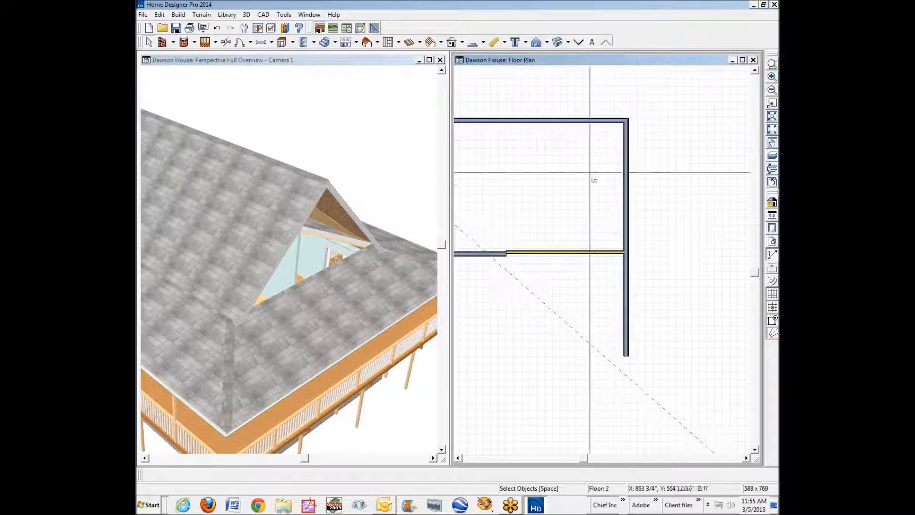
left_click(773, 157)
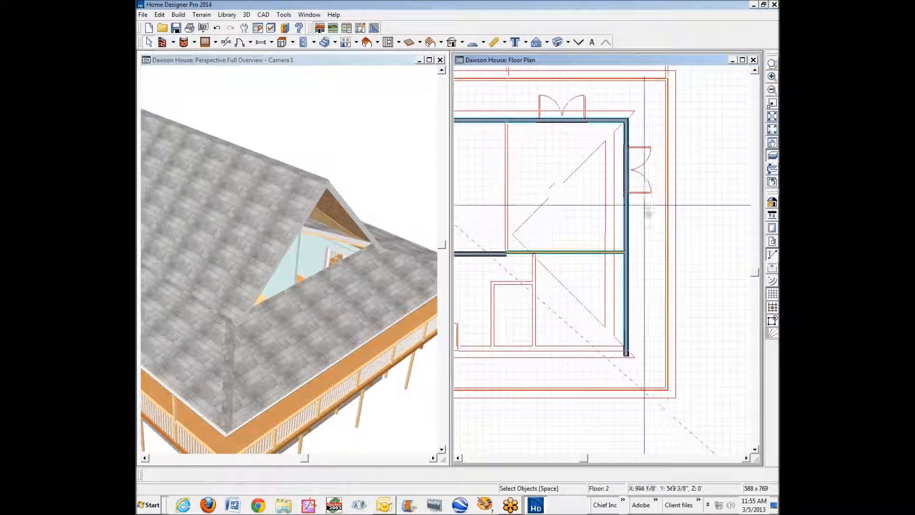
left_click(629, 236)
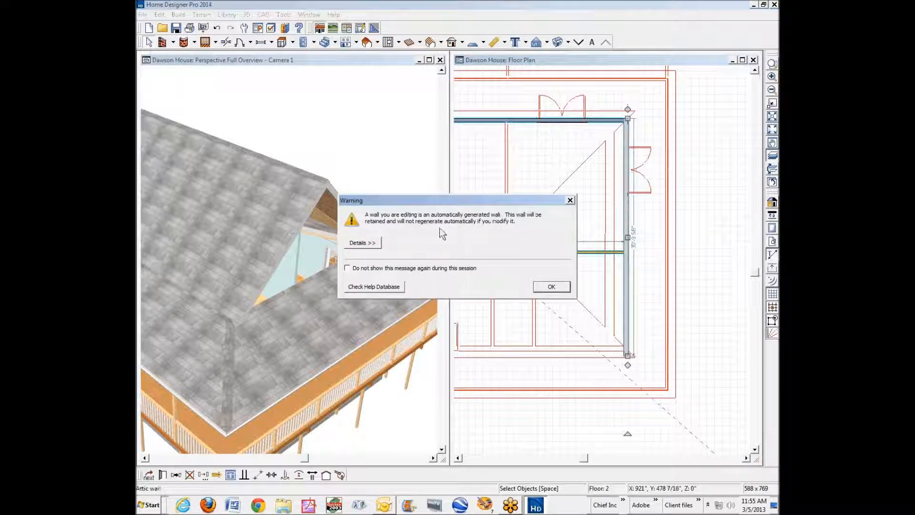
left_click(552, 287)
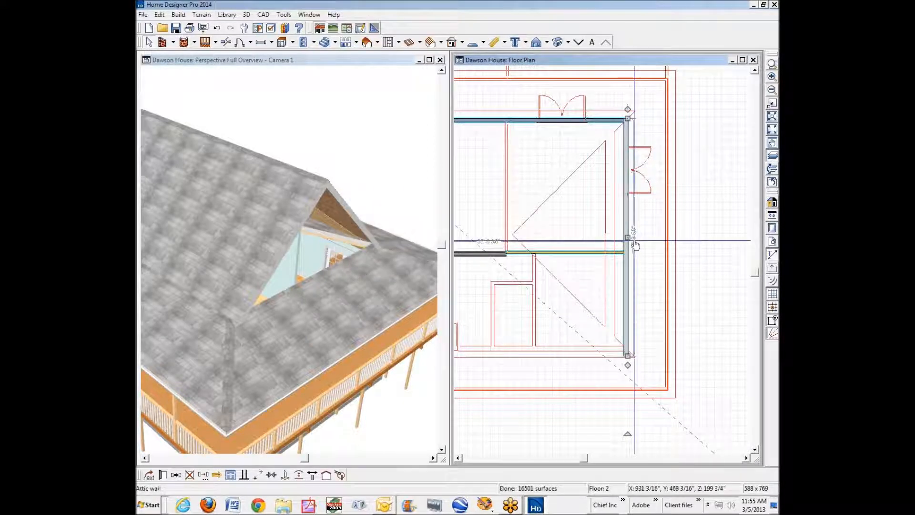
left_click_drag(628, 238, 603, 246)
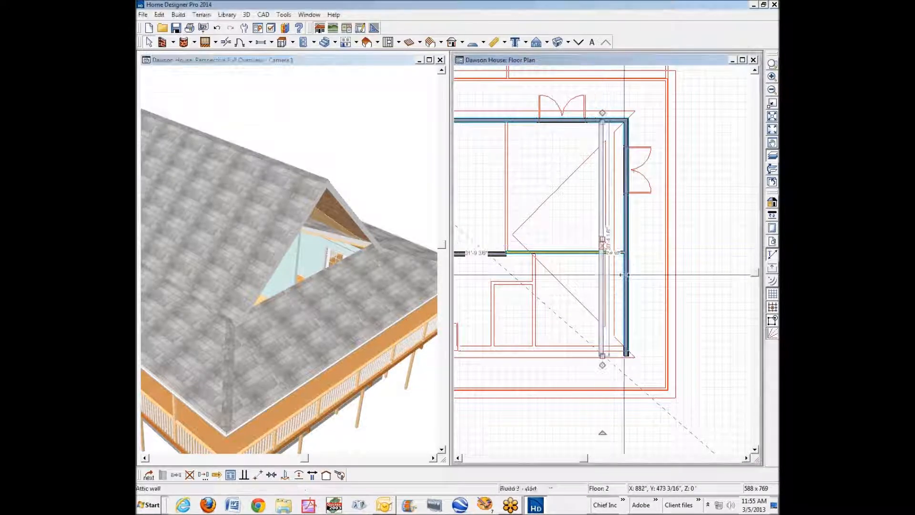
key("space")
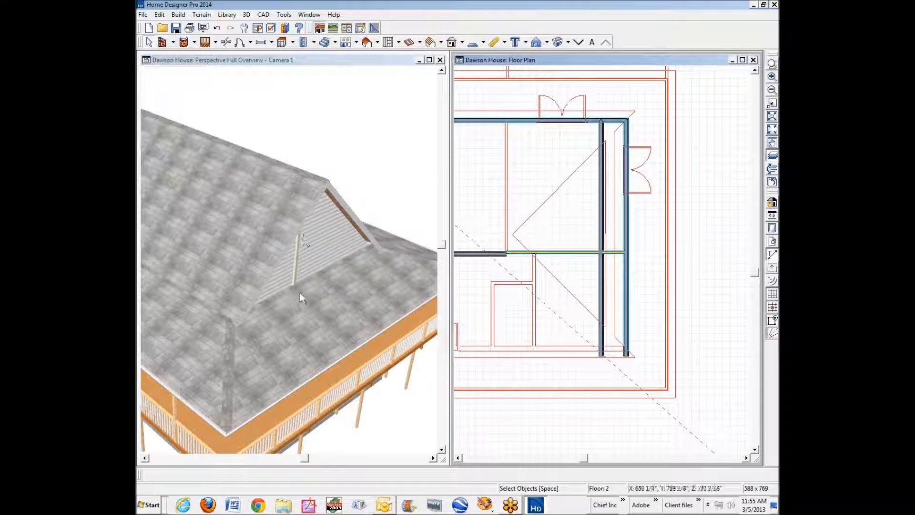
Make the attic wall between the kitchen and bedroom, on the inner side of the gable wall, invisible.
left_click(580, 258)
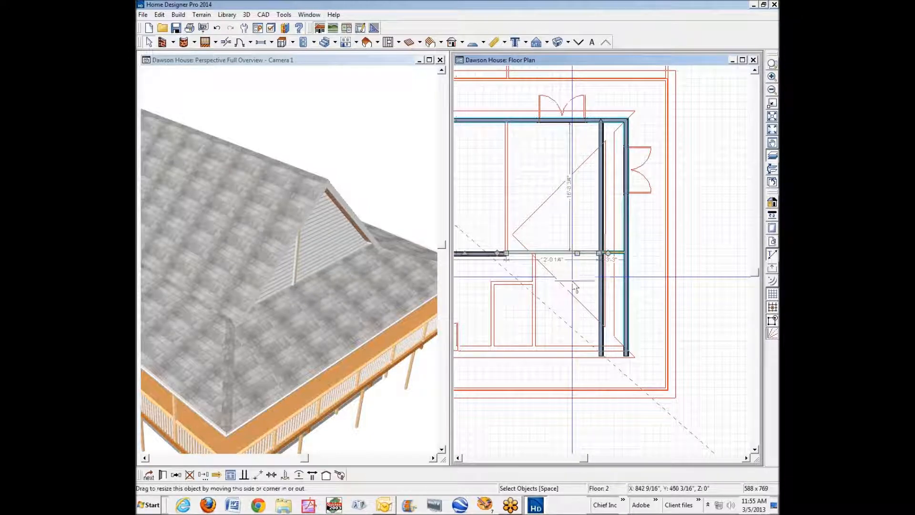
left_click(163, 475)
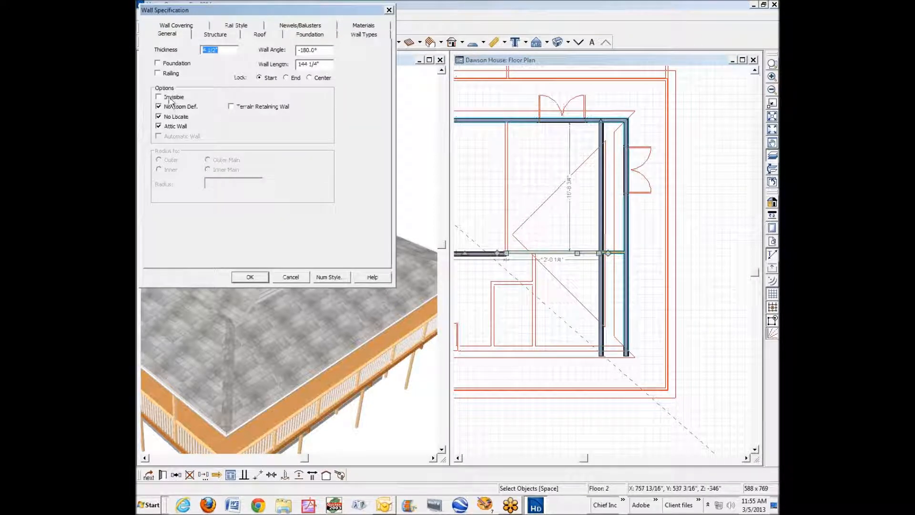
left_click(250, 278)
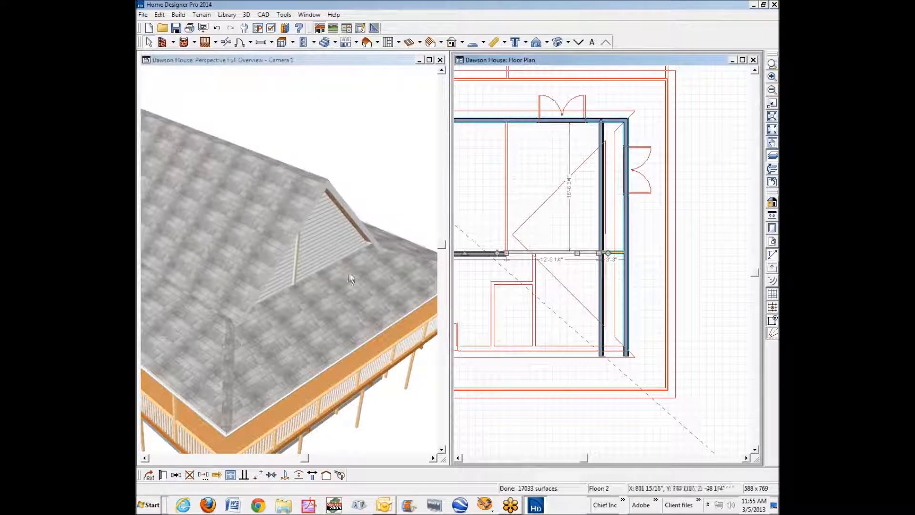
key("Escape")
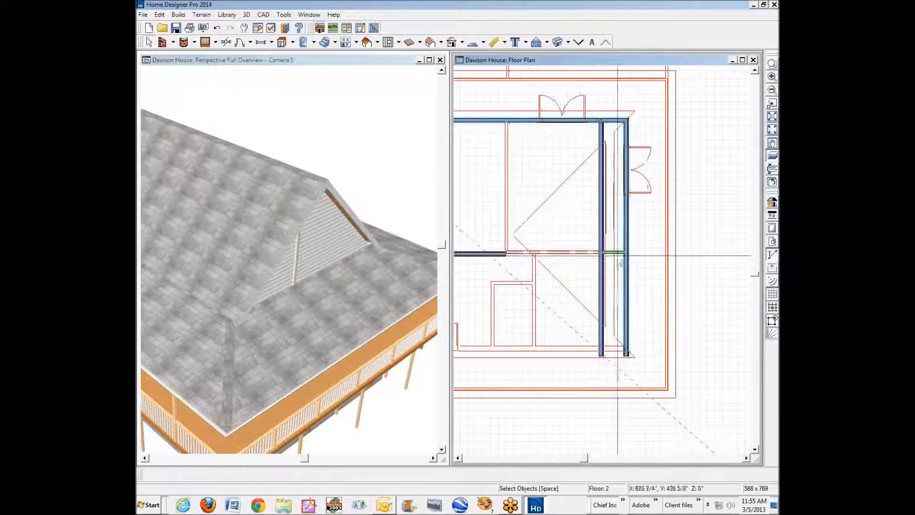
Make the short attic wall segment between the gable wall and the exterior attic wall invisible.
left_click(620, 251)
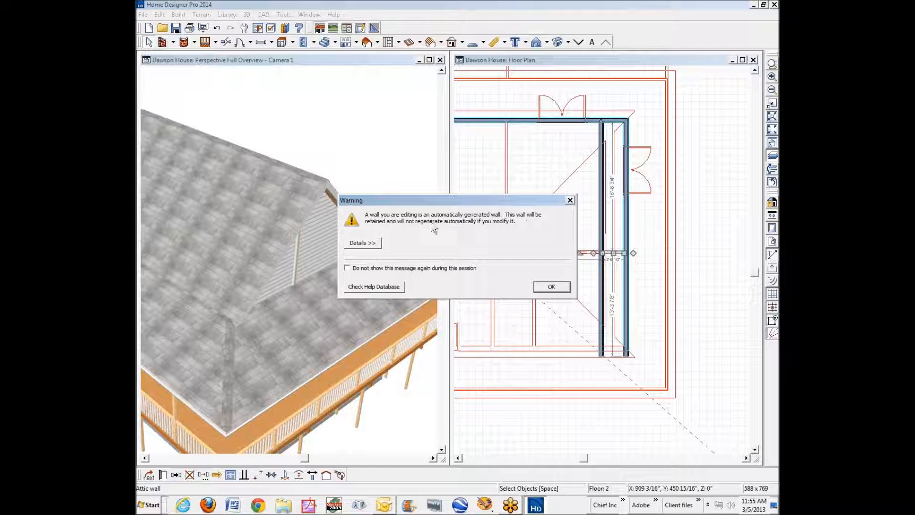
left_click(563, 290)
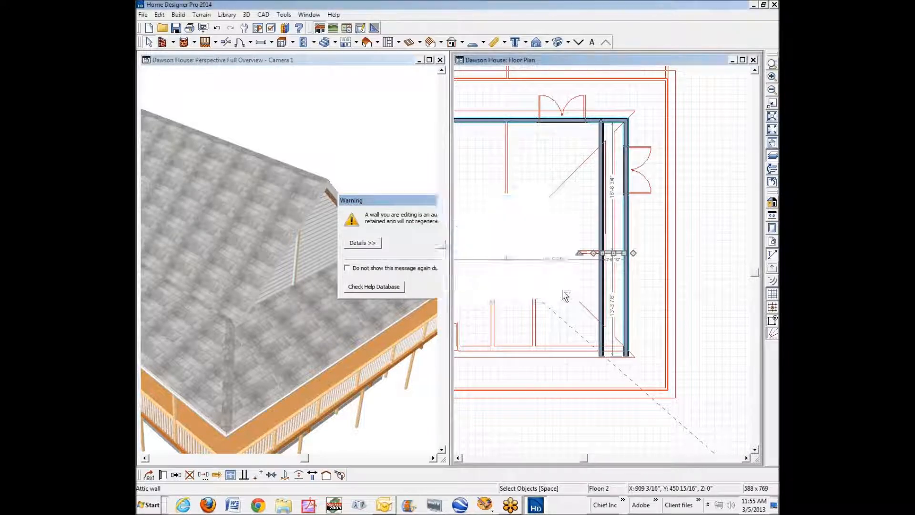
left_click(163, 475)
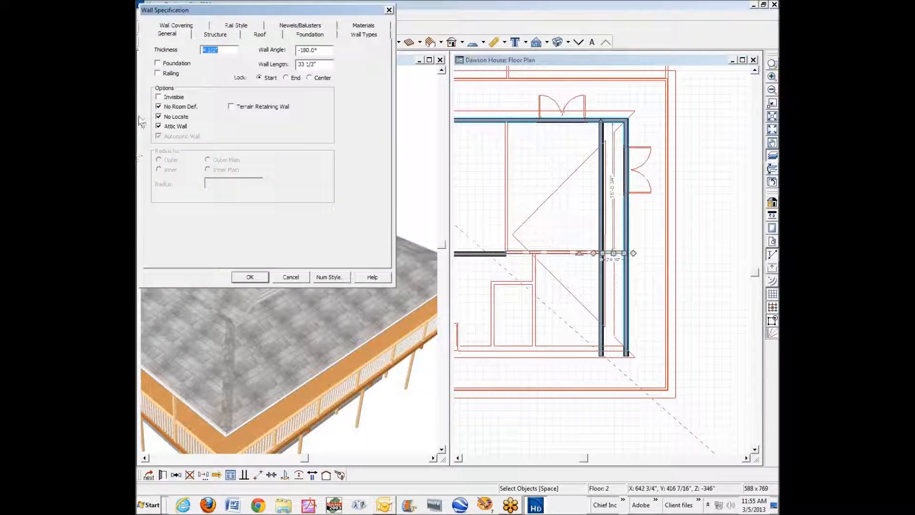
left_click(256, 277)
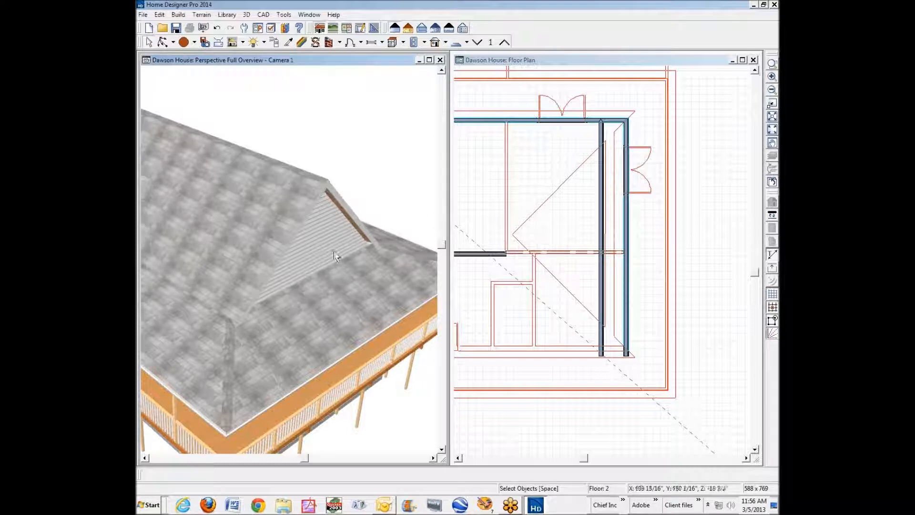
Delete the steep 12:12 hip roof plane at the master bedroom and master bath end of the house.
left_click(594, 60)
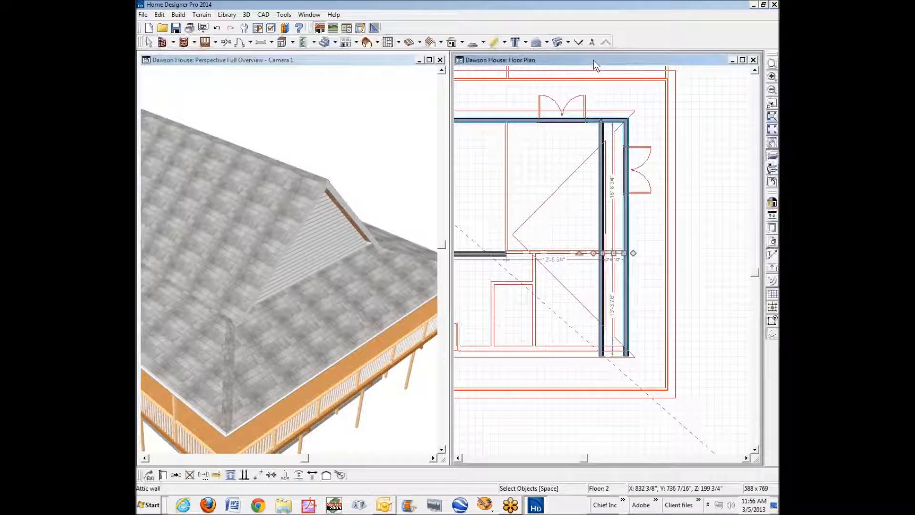
left_click(459, 458)
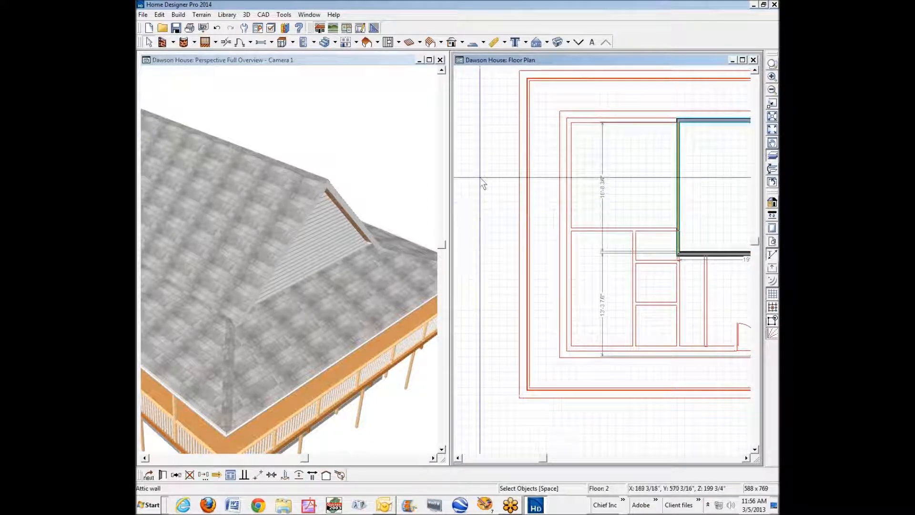
left_click(582, 42)
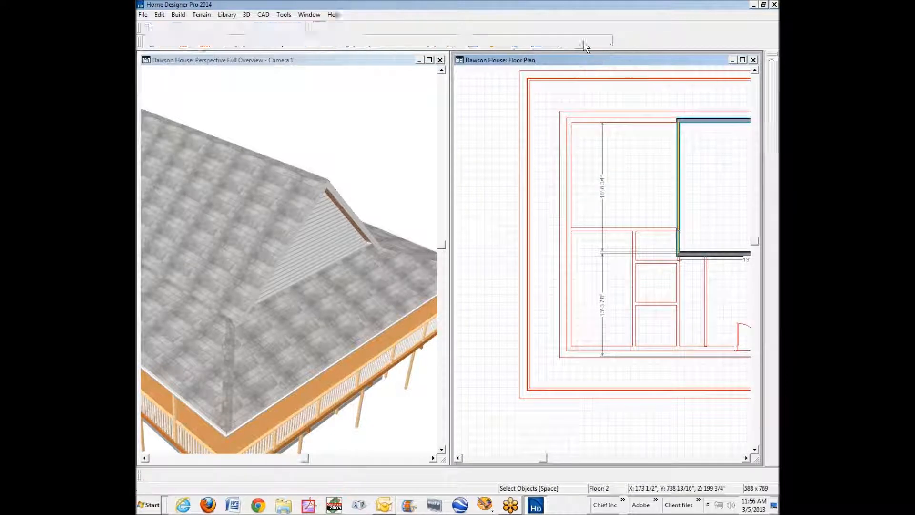
left_click(318, 60)
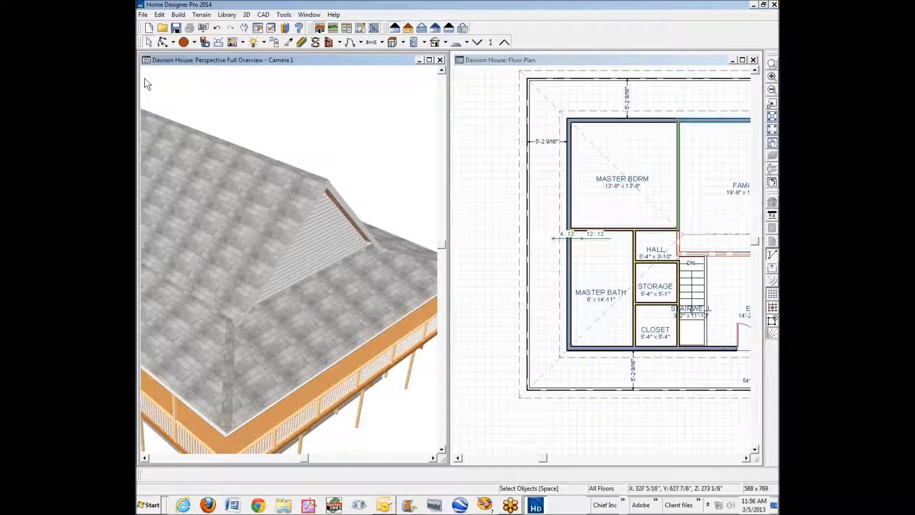
left_click(163, 43)
left_click_drag(290, 245, 579, 248)
key("space")
left_click(311, 239)
key("Delete")
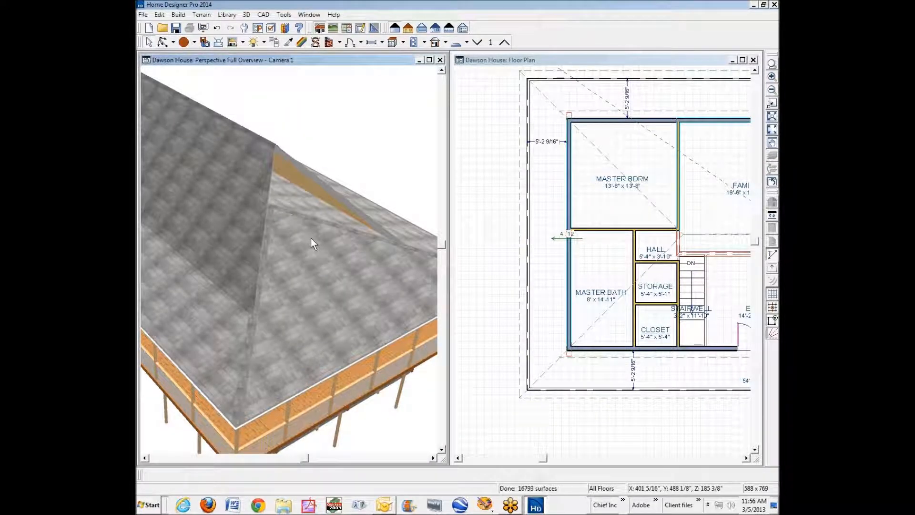
Break the top edge of the 4:12 deck roof plane at the master bedroom end and pull its peak down along the hip.
left_click(311, 240)
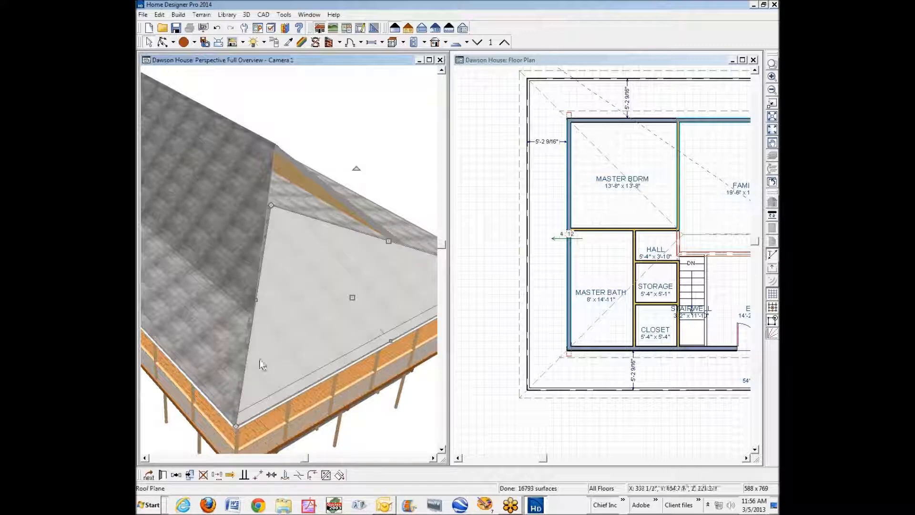
left_click(300, 476)
left_click(408, 250)
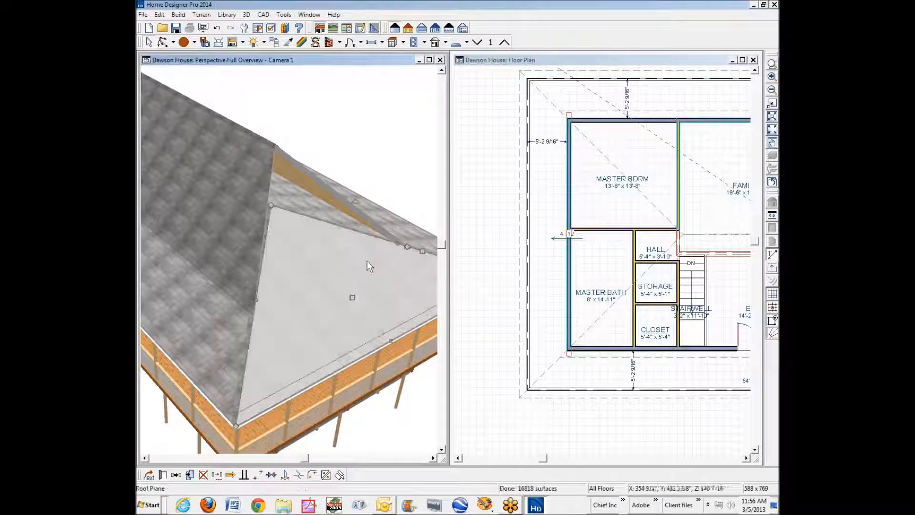
left_click_drag(271, 206, 250, 319)
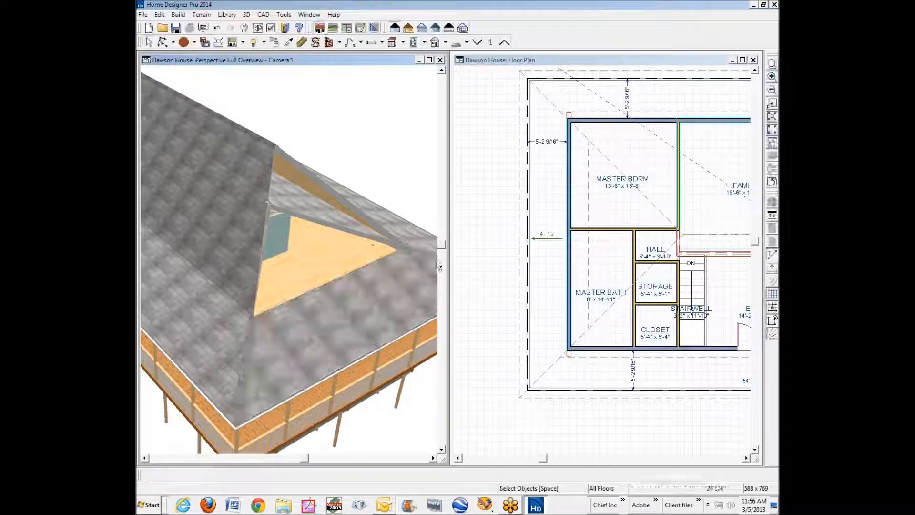
Break the hip edge of the roof plane over the master bath and extend its ridge corner to the deck roof line.
left_click(652, 273)
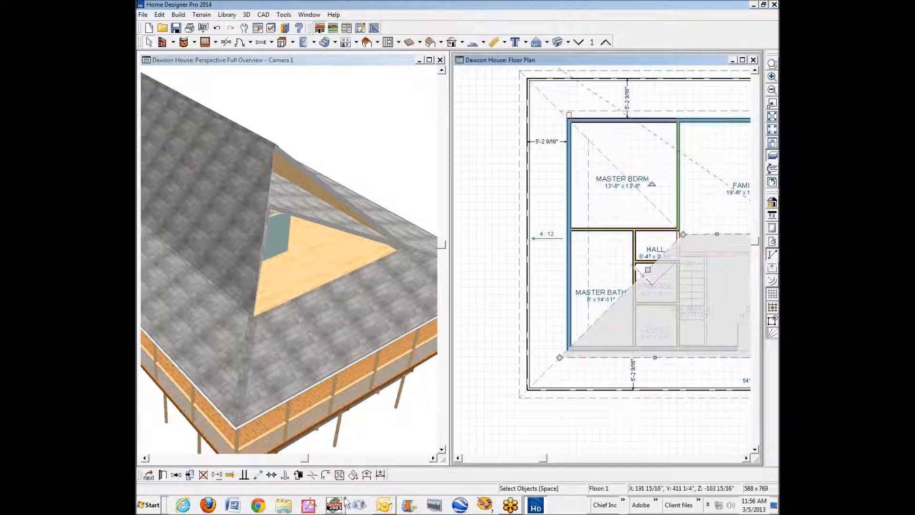
left_click(312, 475)
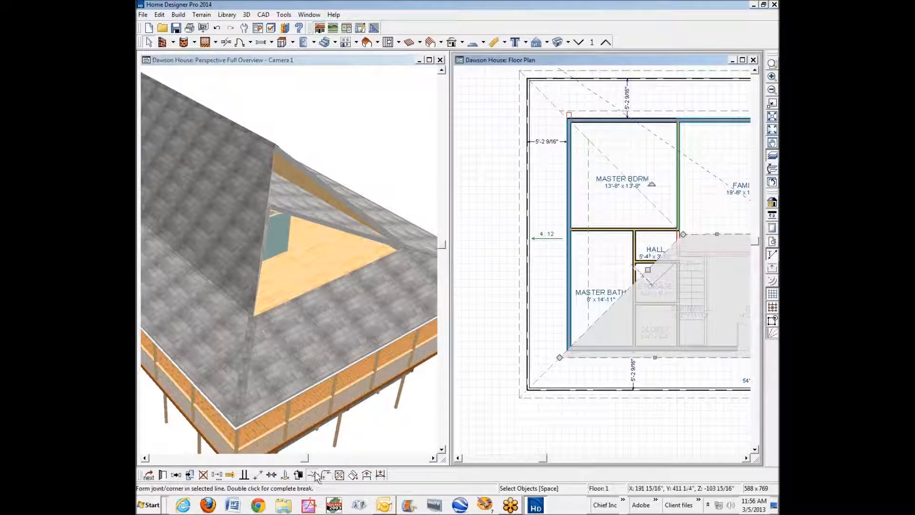
left_click(589, 327)
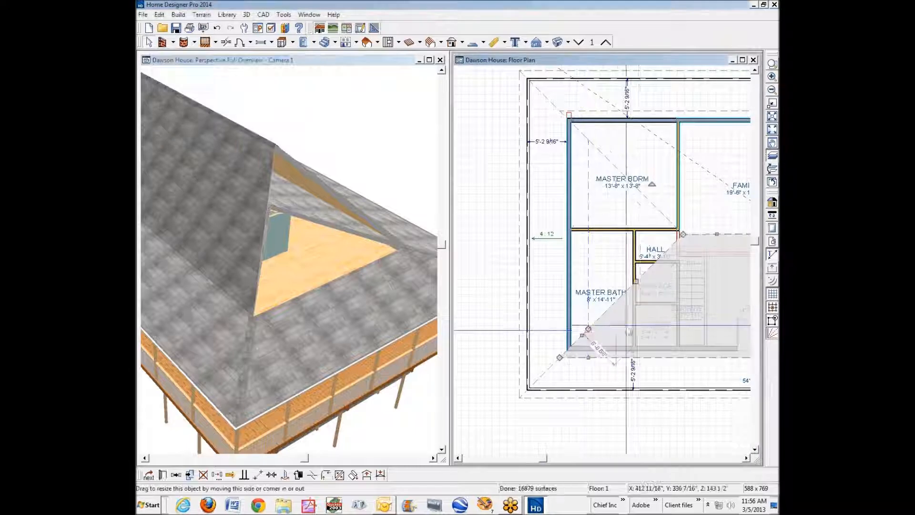
left_click_drag(683, 234, 587, 239)
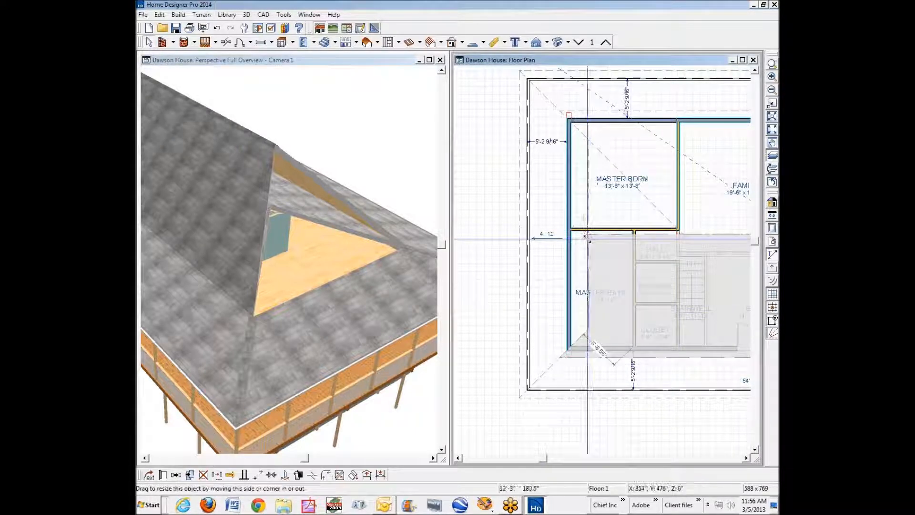
left_click_drag(587, 239, 588, 234)
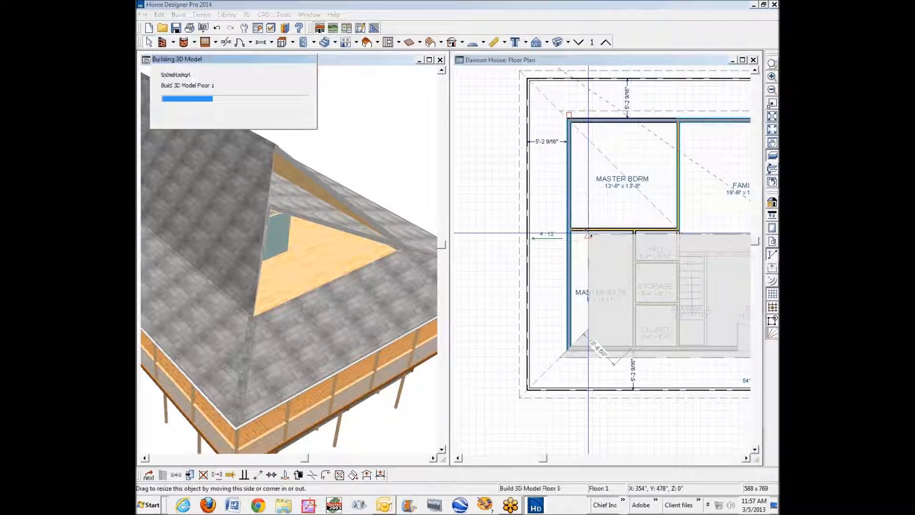
Break the hip edge of the roof plane over the master bedroom and extend its ridge corner to the deck roof line.
left_click(668, 218)
left_click(309, 477)
left_click(588, 138)
left_click_drag(683, 235, 588, 235)
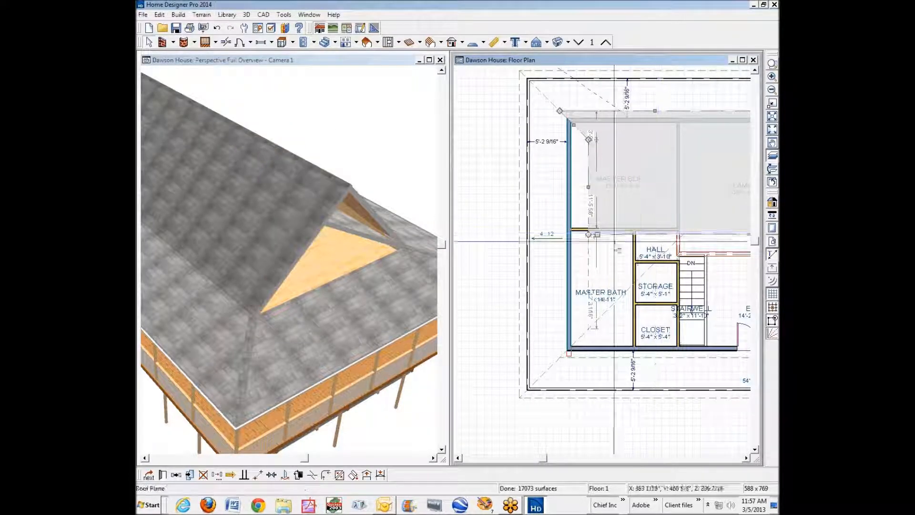
key("space")
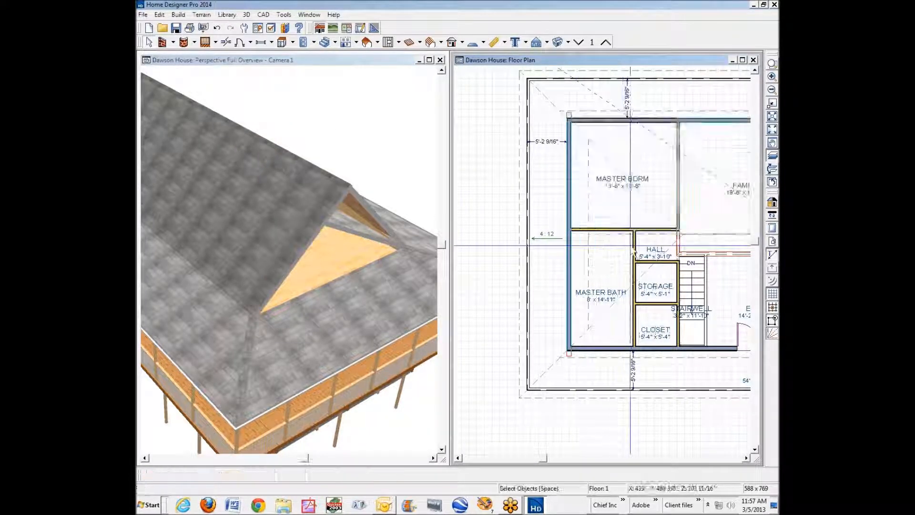
Join the ridge edge of the roof plane over the master bath with the opposite roof plane.
left_click(620, 238)
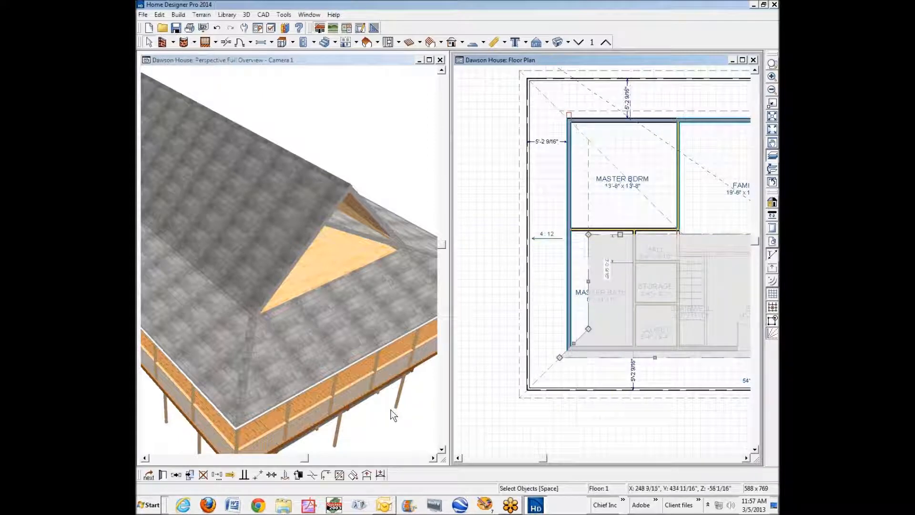
left_click(340, 475)
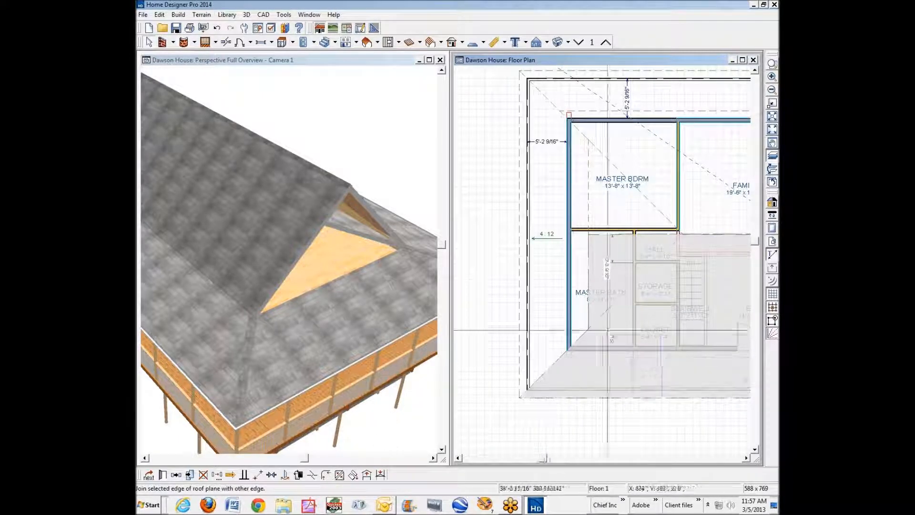
left_click_drag(725, 239, 723, 234)
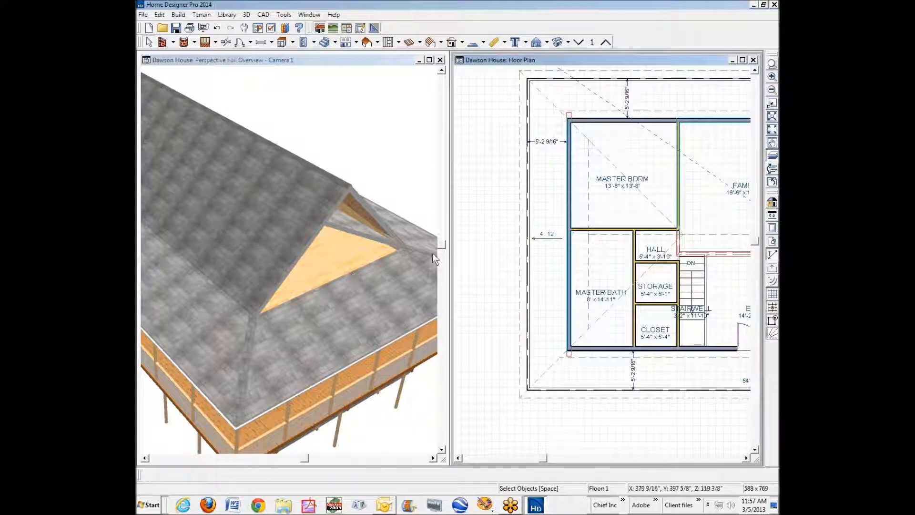
Check the end attic wall on floor 2 and the full-height roof planes over the master bath and master bedroom.
left_click(605, 42)
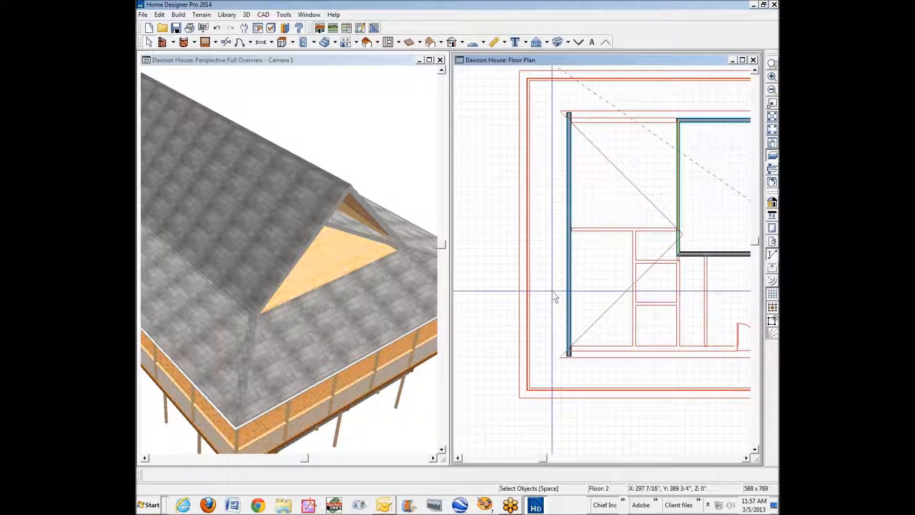
left_click(566, 261)
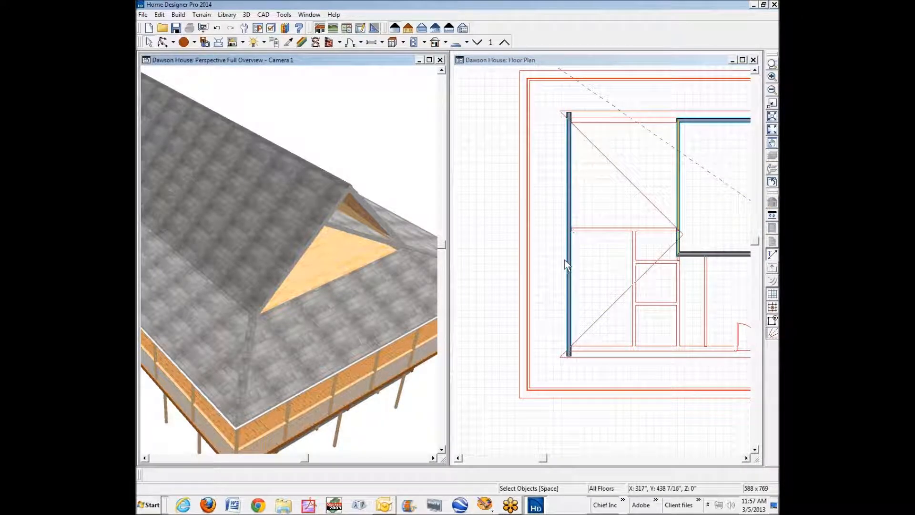
left_click(477, 42)
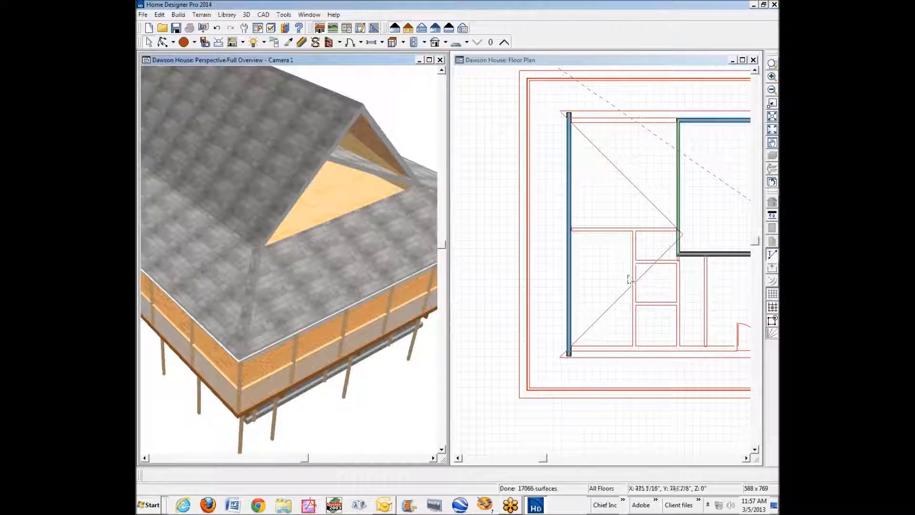
left_click(563, 59)
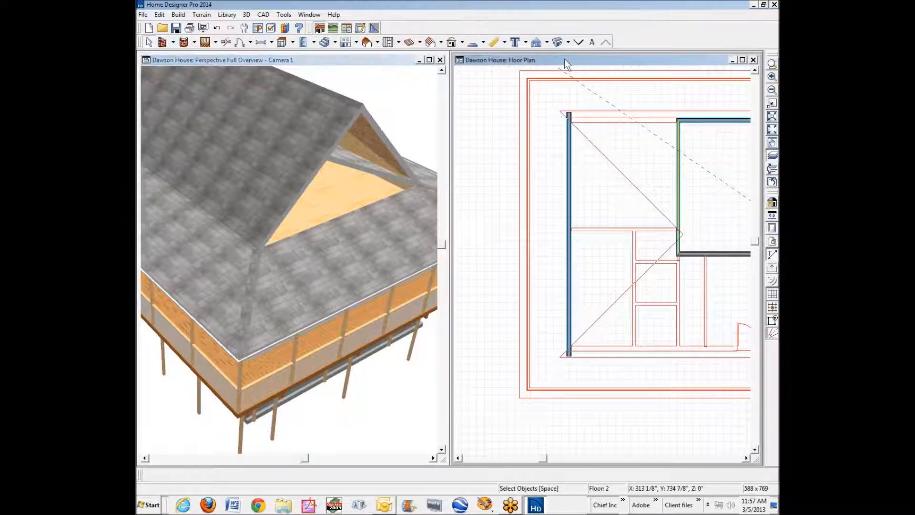
left_click(580, 42)
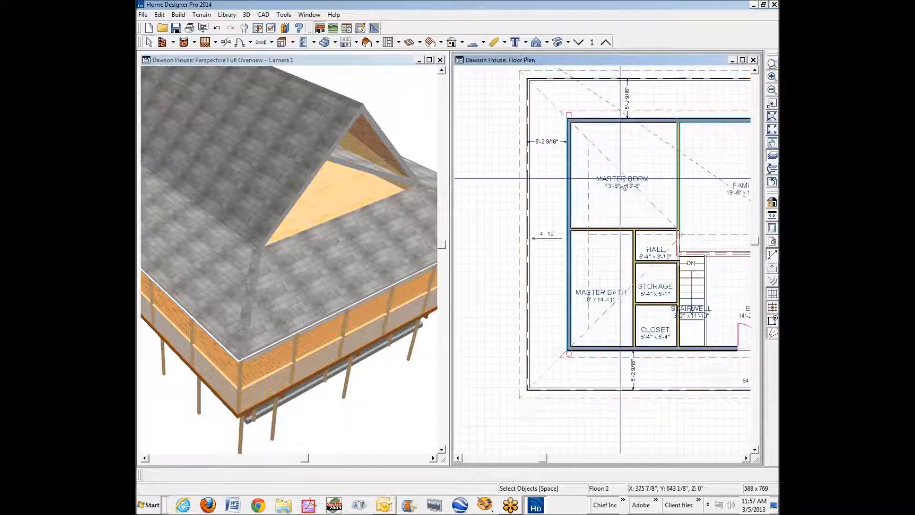
left_click(589, 280)
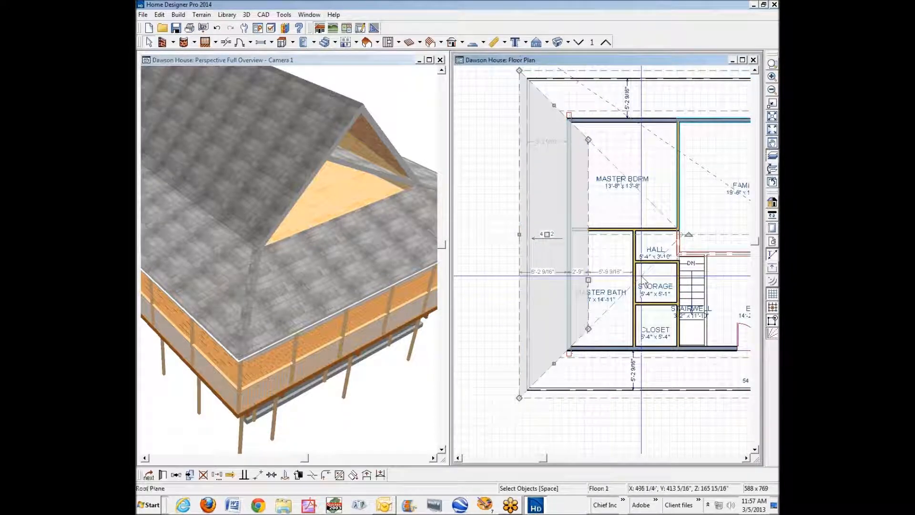
left_click(600, 321)
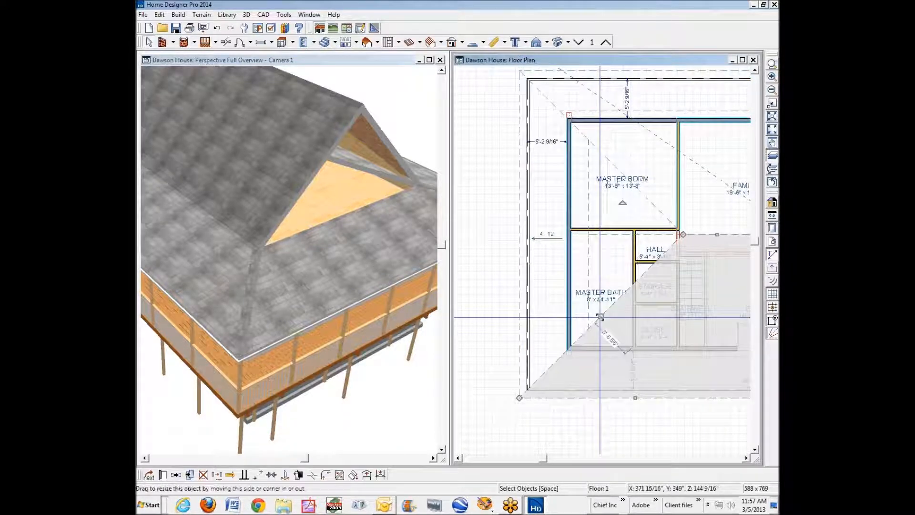
left_click(625, 174)
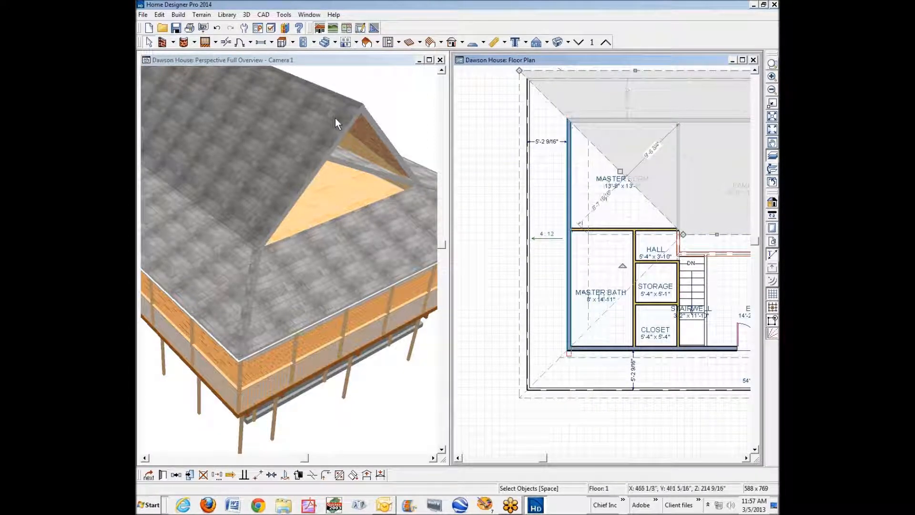
left_click(491, 210)
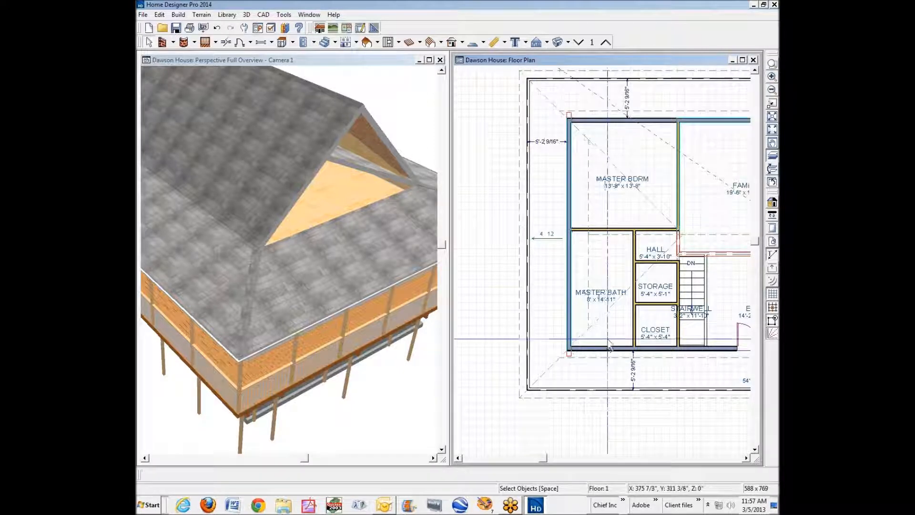
Pull the ridge edges of the deck roof planes over the master bath and master bedroom down to the 4:12 end plane's top corners.
left_click(612, 310)
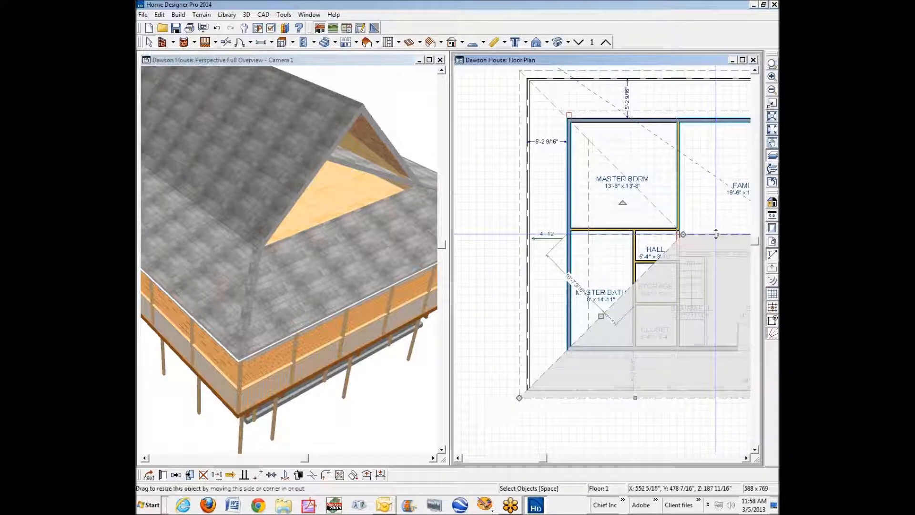
left_click_drag(716, 233, 585, 326)
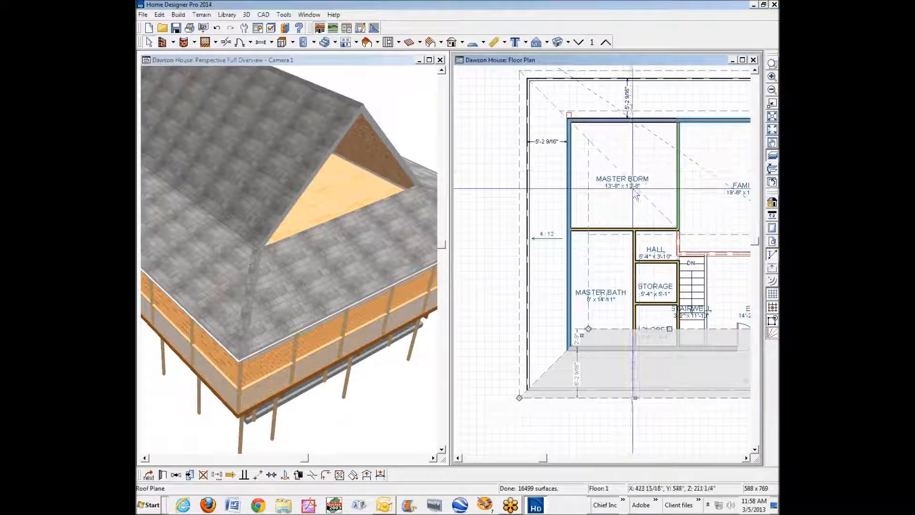
left_click(656, 204)
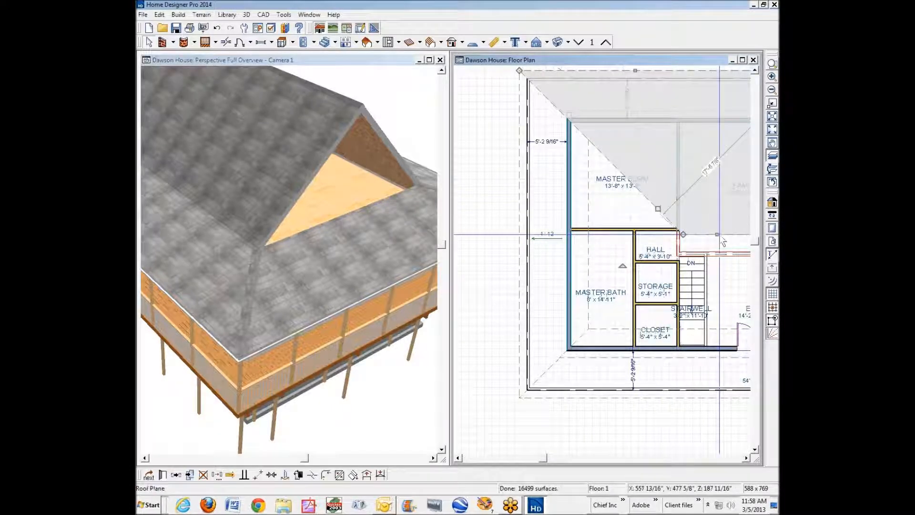
left_click_drag(683, 234, 592, 141)
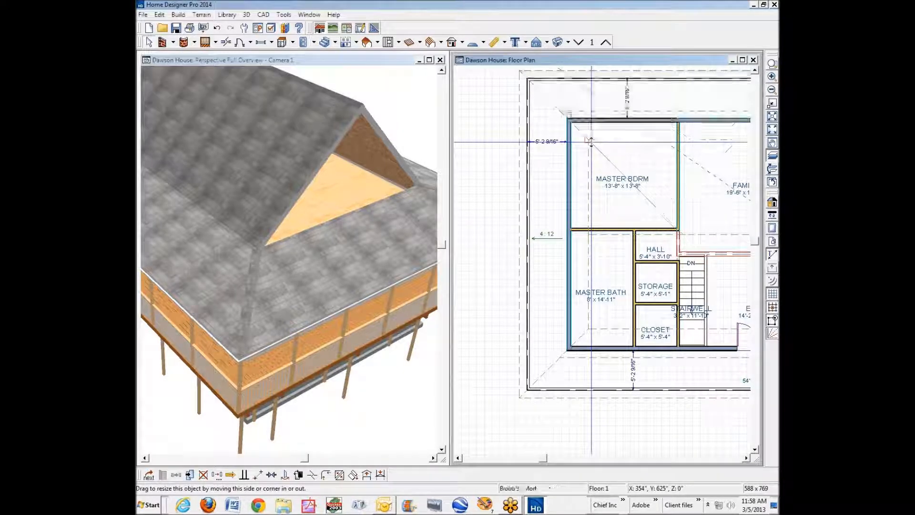
Extend the gable edges of the main roof planes over the master bath and master bedroom slightly outward as an overhang.
left_click(602, 238)
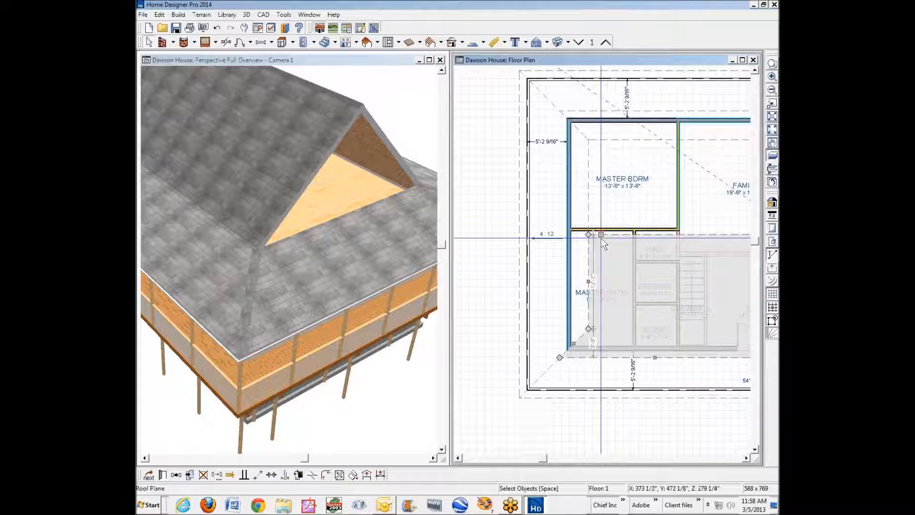
left_click_drag(591, 285, 581, 289)
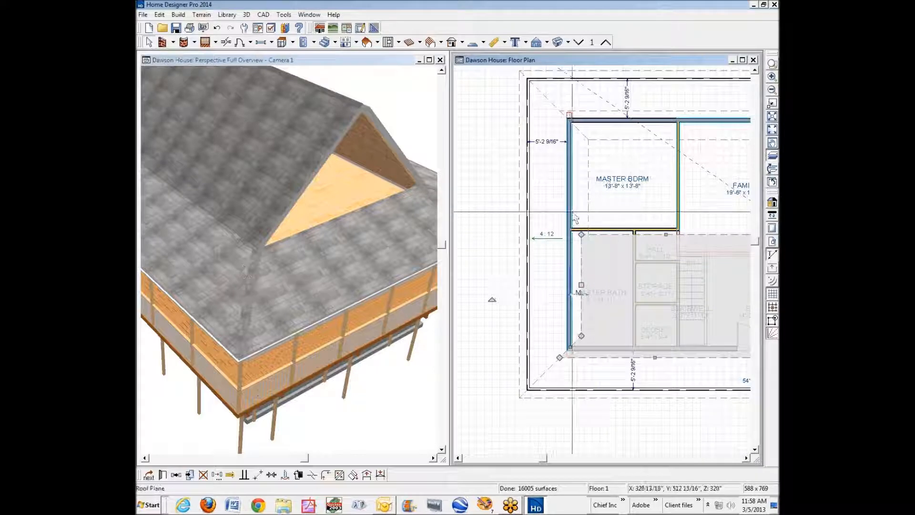
left_click(586, 221)
left_click_drag(582, 224, 584, 244)
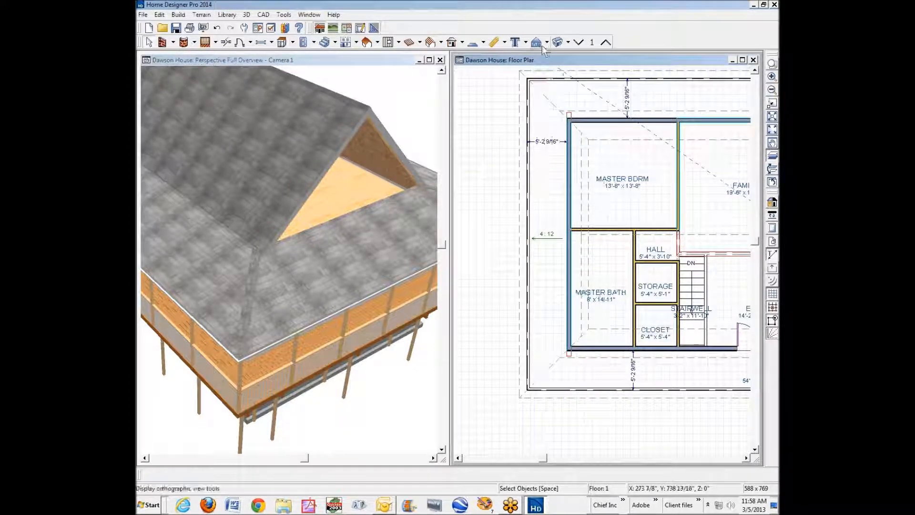
Move the automatically generated attic wall on floor 2 inward to the top edge of the end deck roof, closing the gable.
left_click(604, 41)
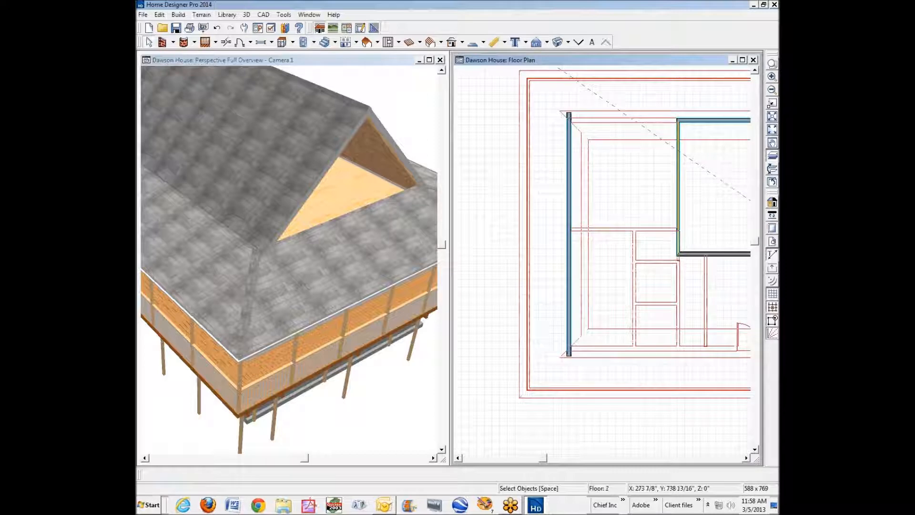
left_click(574, 277)
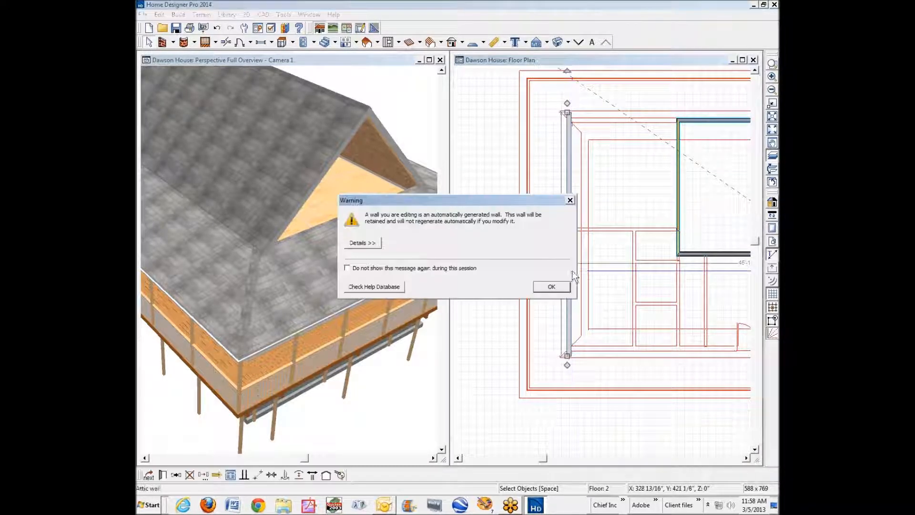
left_click(552, 286)
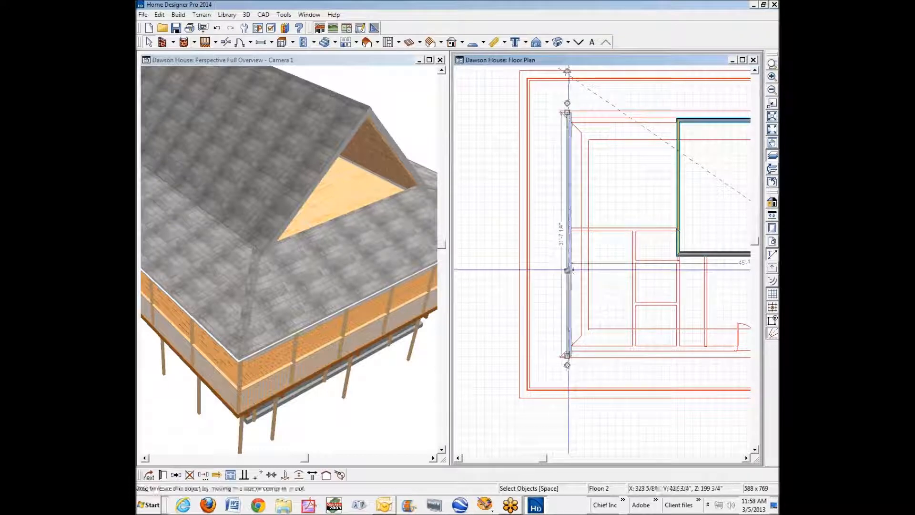
left_click_drag(567, 270, 589, 274)
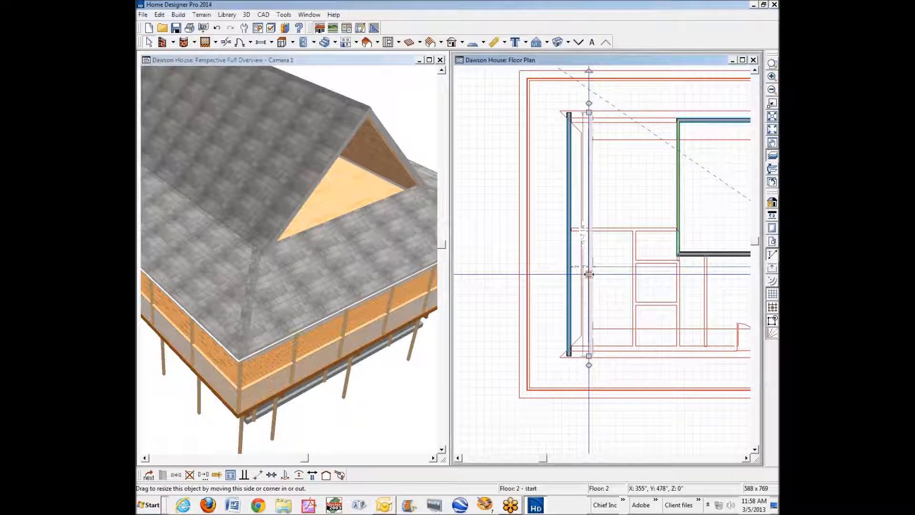
key("space")
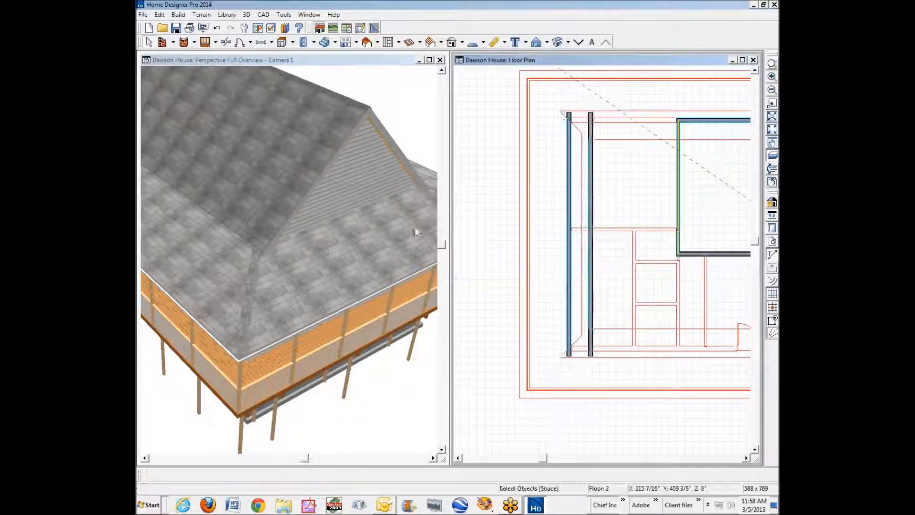
Raise the eave edge of the main roof plane on the master bedroom side to the deck roof line in the 3D view.
scroll(390, 195, "down", 2)
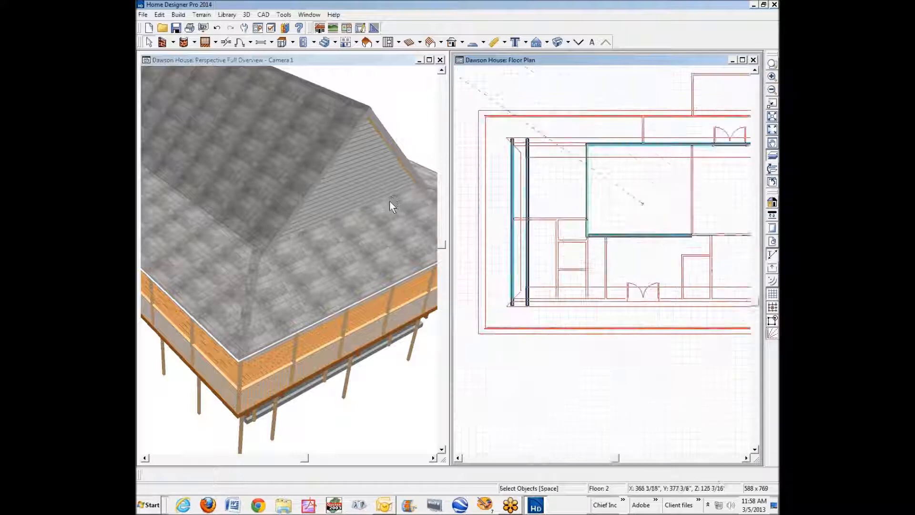
left_click(362, 79)
scroll(362, 79, "down", 1)
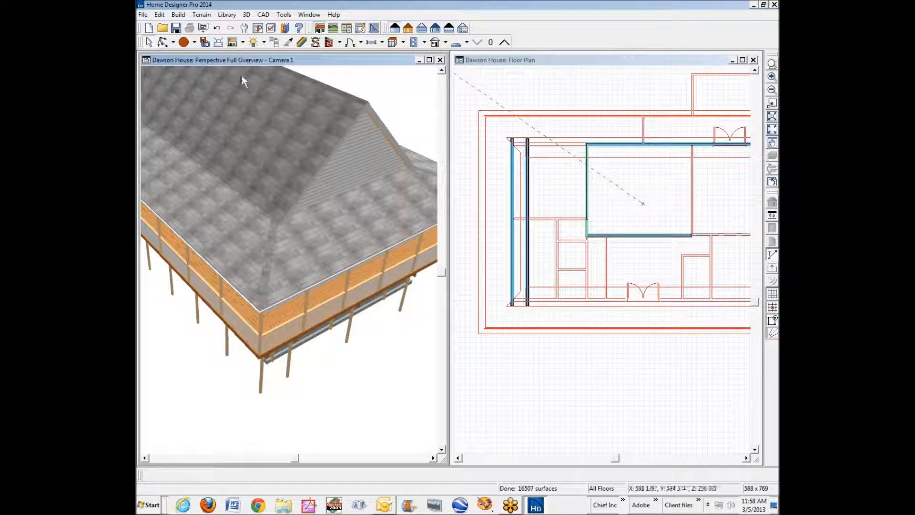
left_click(162, 42)
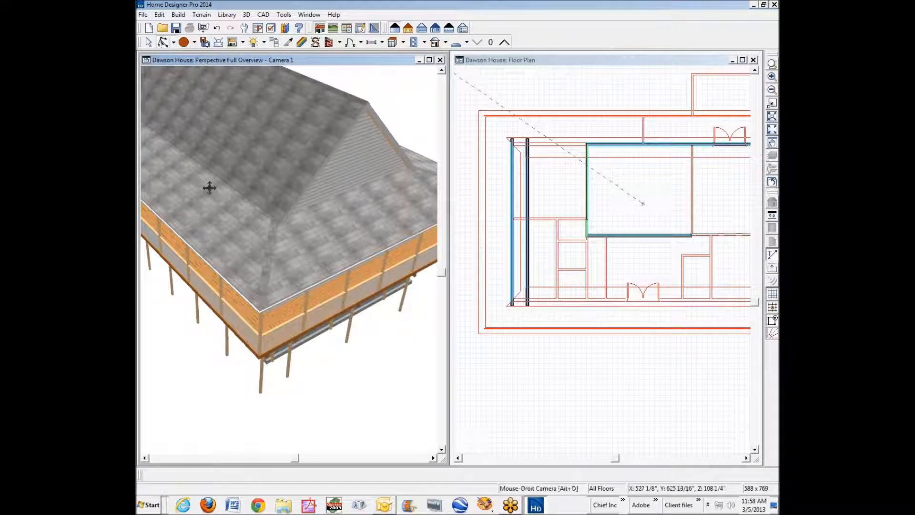
left_click_drag(214, 188, 343, 195)
key("space")
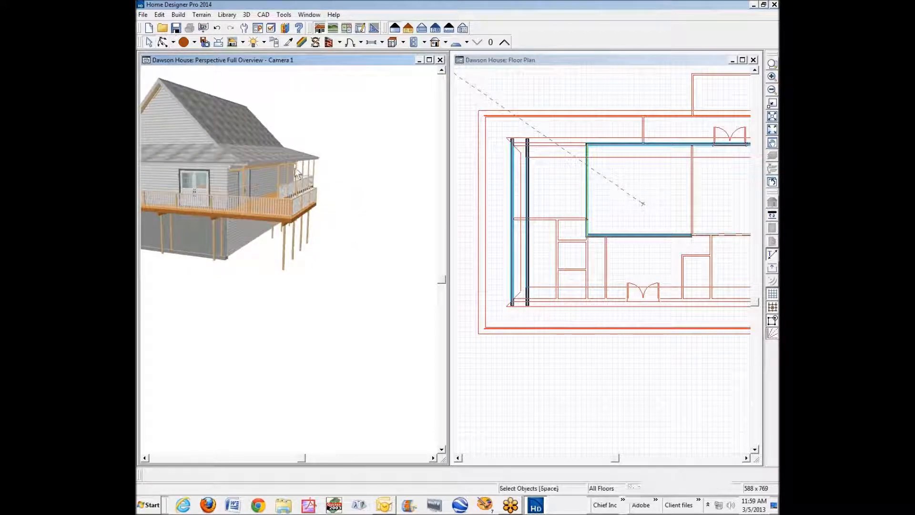
left_click(250, 140)
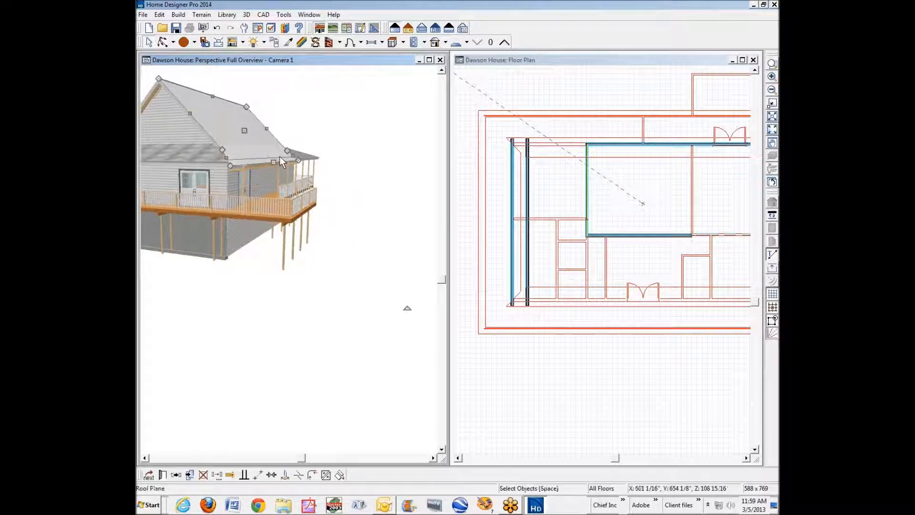
left_click_drag(279, 156, 240, 147)
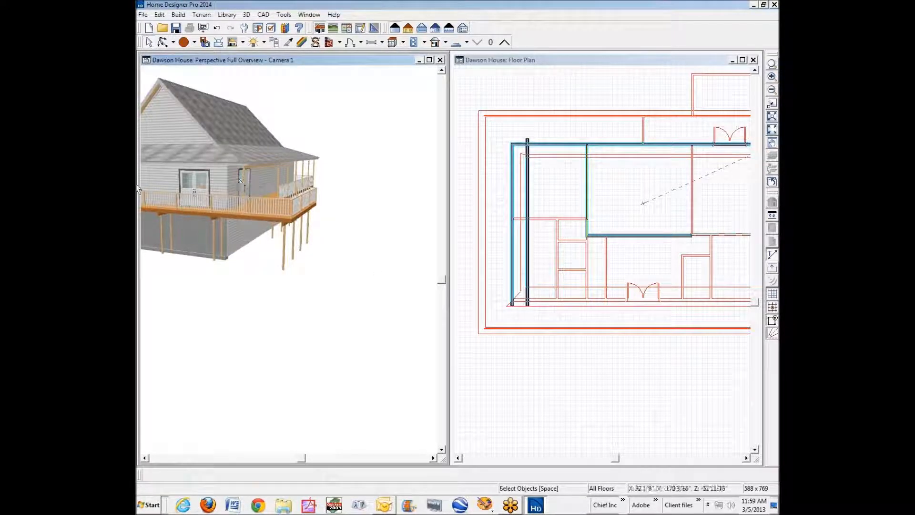
Raise the eave edge of the main roof plane on the master bath side to the deck roof line in the 3D view.
left_click(163, 42)
left_click_drag(228, 161, 394, 165)
key("space")
left_click(214, 141)
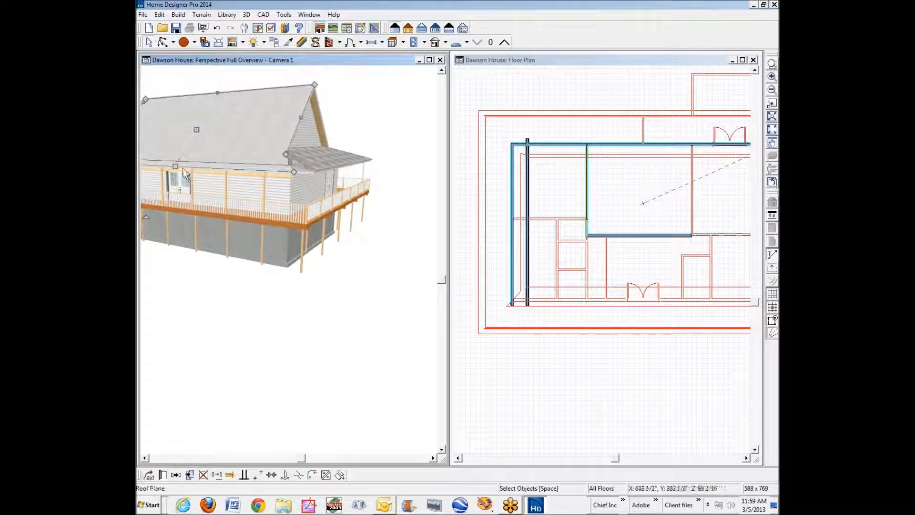
left_click_drag(176, 166, 199, 148)
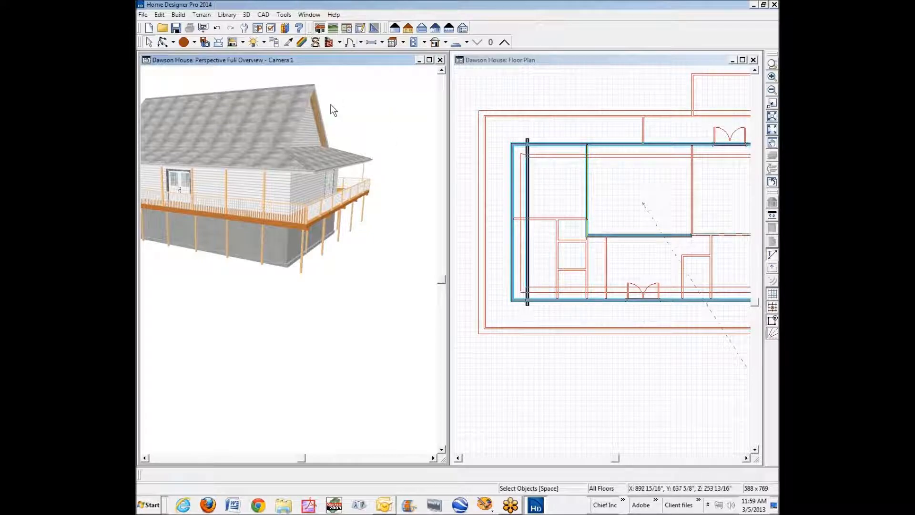
Examine the whole house in 3D from several sides, including both gable ends and the wraparound deck roof.
key("F6")
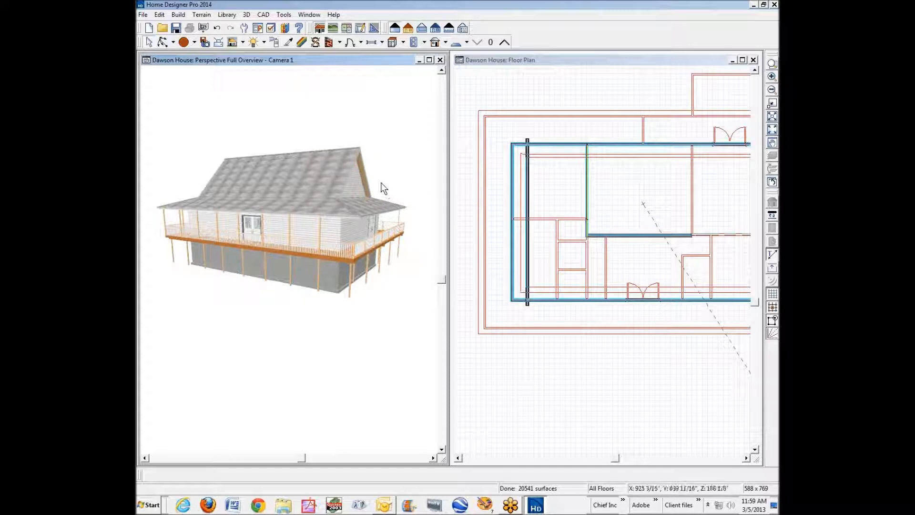
left_click(163, 42)
left_click_drag(188, 150, 385, 176)
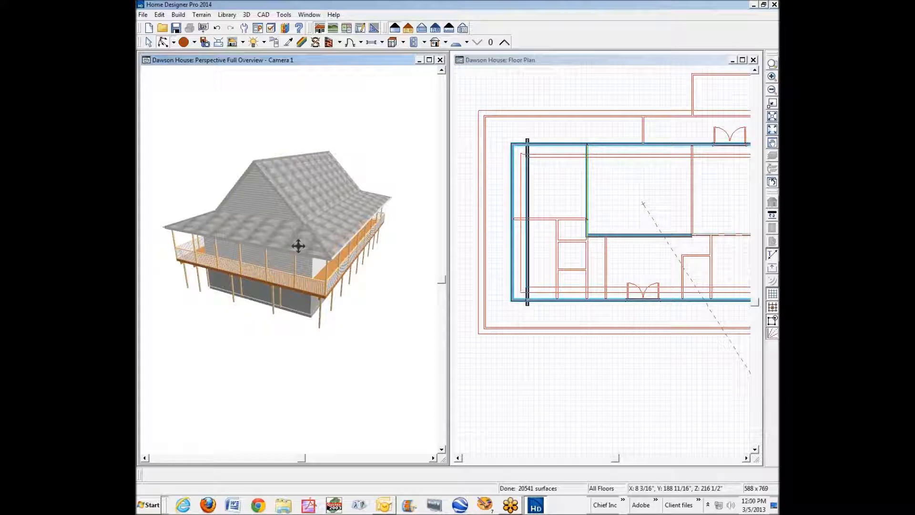
left_click_drag(284, 245, 242, 235)
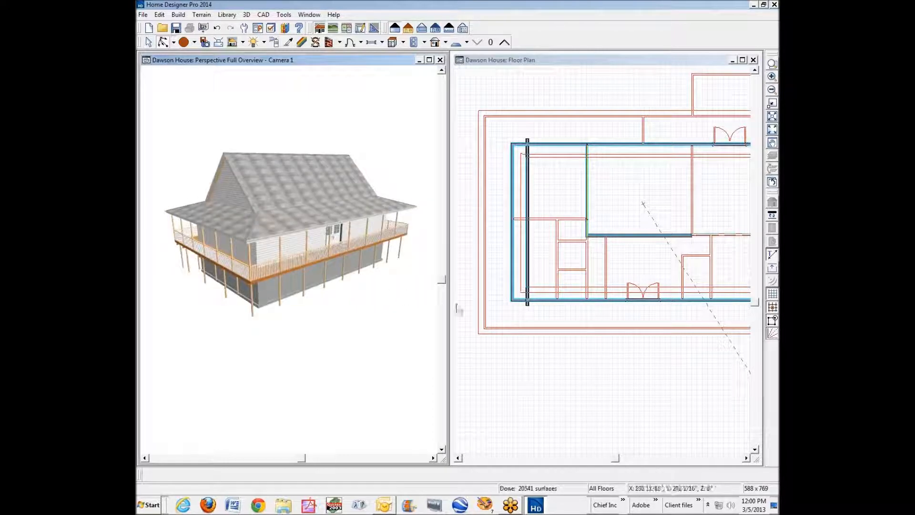